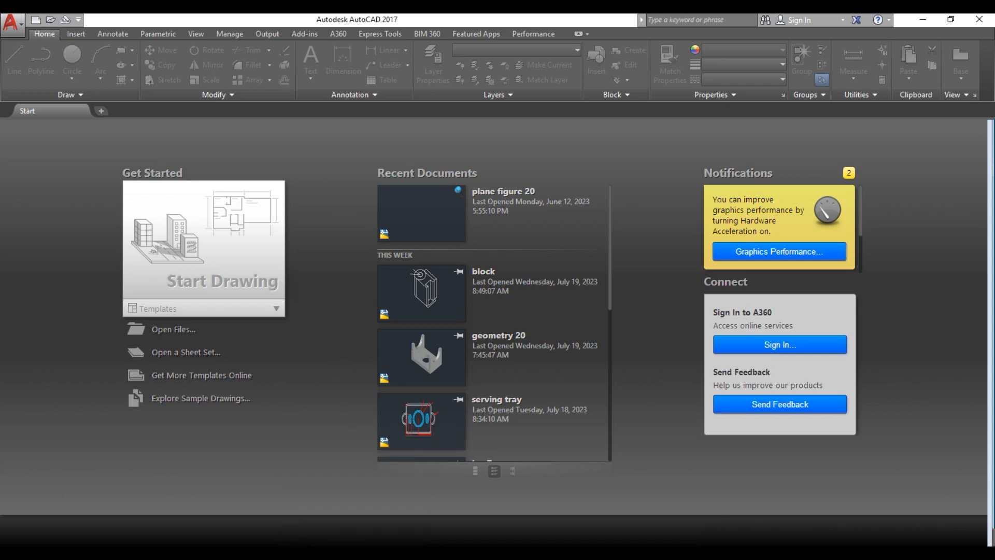
Step: Switch to the browser and read the 2017nov.pdf exam paper's candidate instructions, Task 1 requirements and Figure 1
{"action": "left_click", "coordinate": [358, 544]}
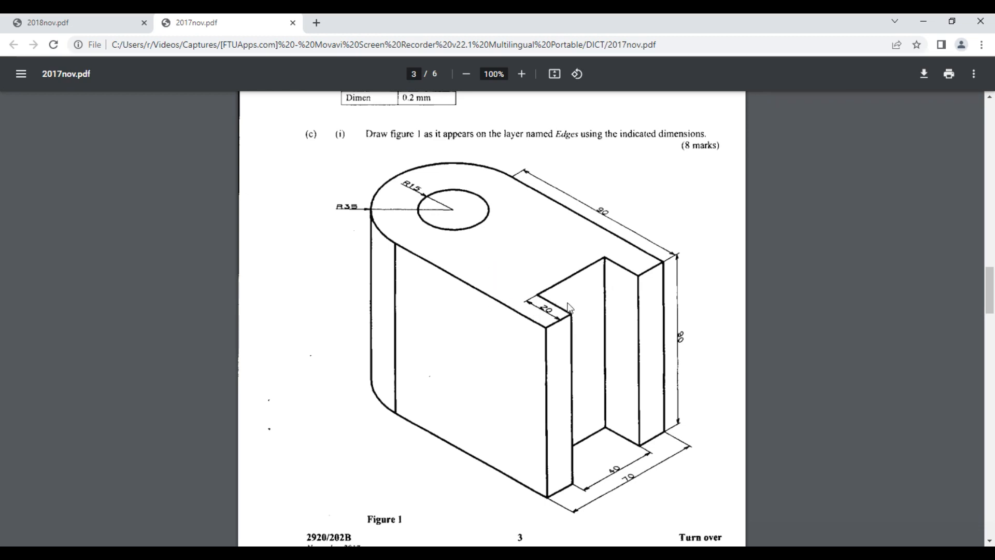
{"action": "scroll", "coordinate": [574, 326], "scroll_direction": "up", "scroll_amount": 2}
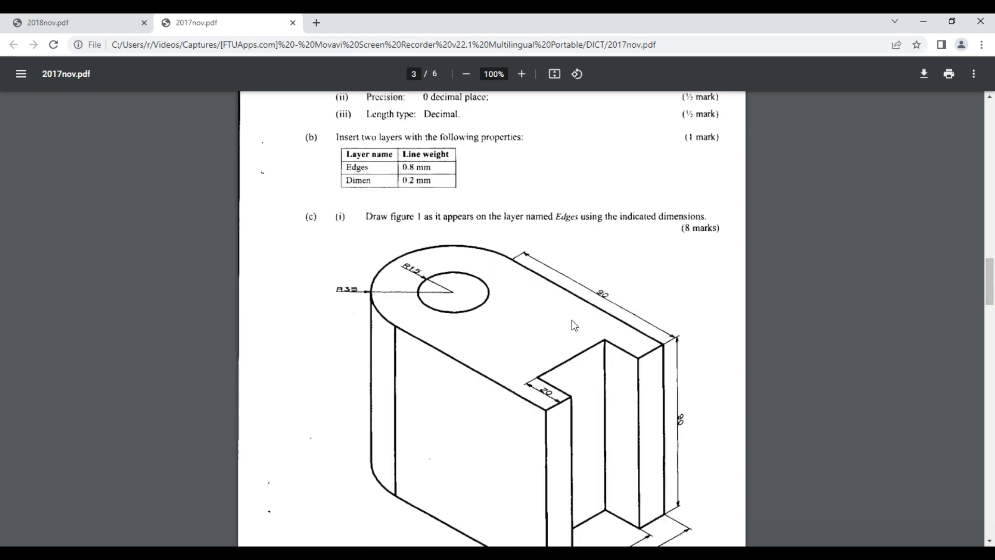
{"action": "scroll", "coordinate": [548, 311], "scroll_direction": "up", "scroll_amount": 9}
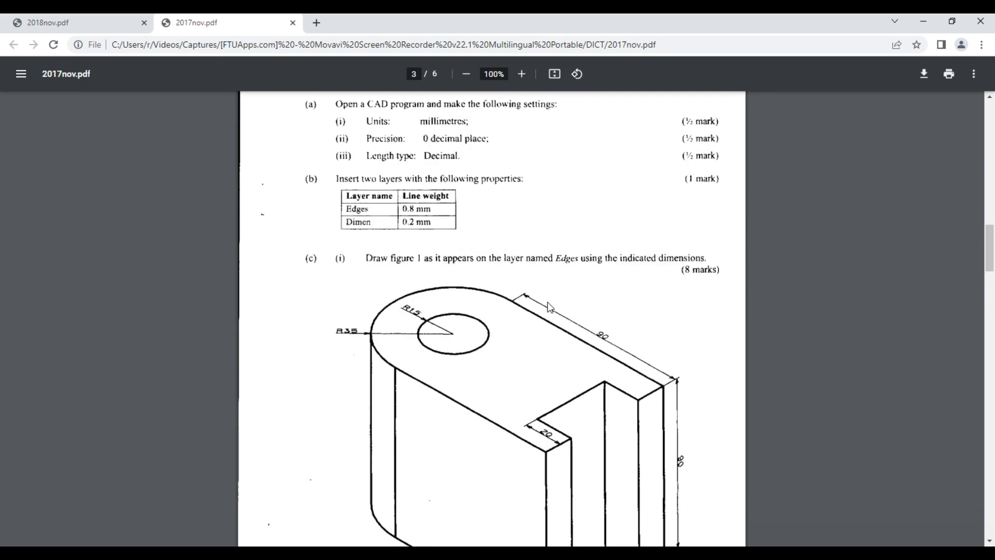
{"action": "scroll", "coordinate": [552, 300], "scroll_direction": "up", "scroll_amount": 4}
{"action": "scroll", "coordinate": [570, 285], "scroll_direction": "up", "scroll_amount": 15}
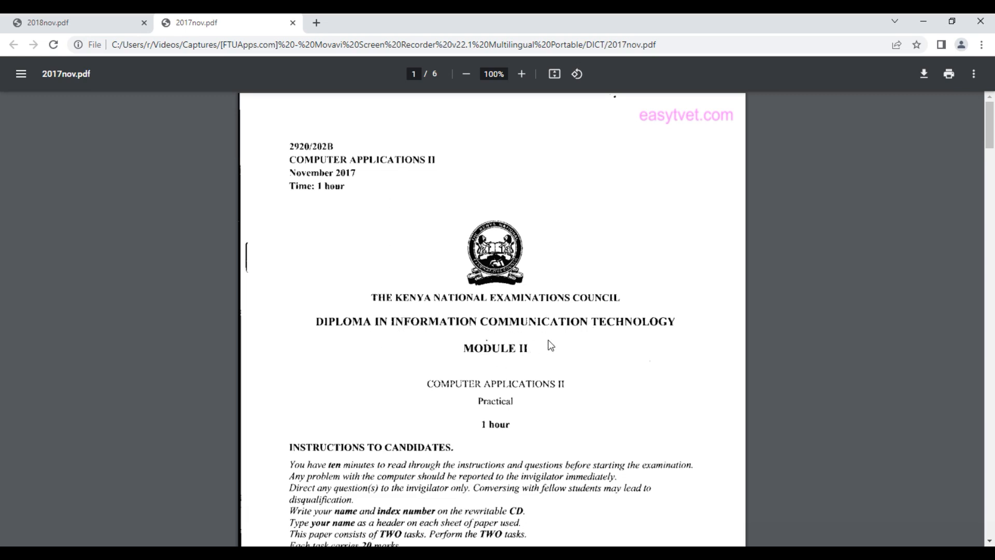
{"action": "scroll", "coordinate": [693, 306], "scroll_direction": "down", "scroll_amount": 13}
{"action": "scroll", "coordinate": [665, 319], "scroll_direction": "down", "scroll_amount": 15}
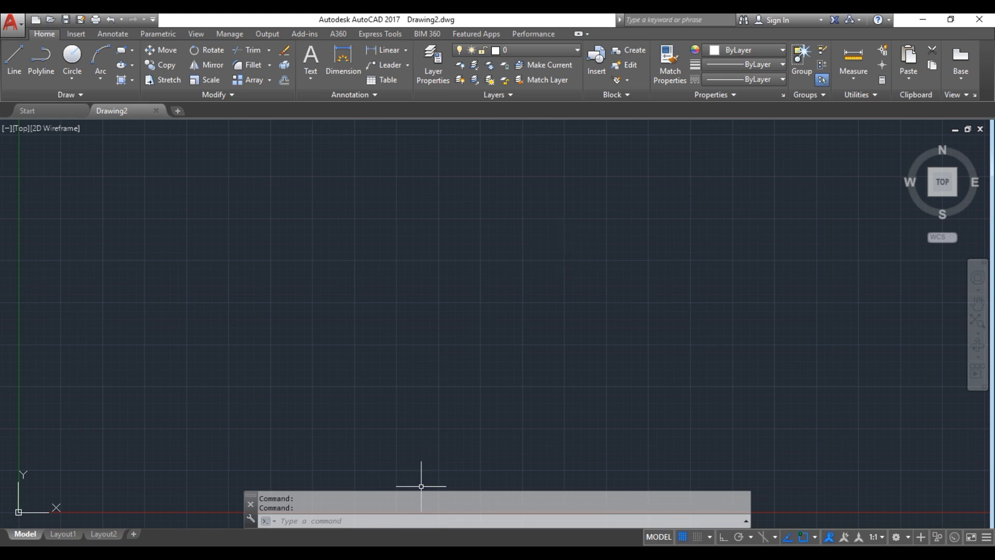
Step: Check Task 1's required units, precision and length type in the exam paper, and return to AutoCAD
{"action": "left_click", "coordinate": [345, 550]}
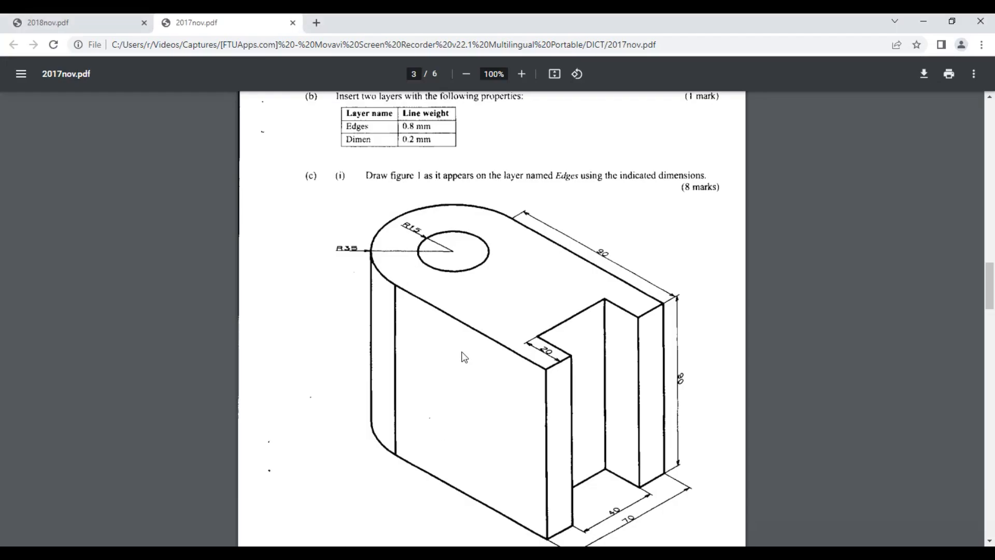
{"action": "scroll", "coordinate": [466, 278], "scroll_direction": "up", "scroll_amount": 2}
{"action": "scroll", "coordinate": [466, 279], "scroll_direction": "up", "scroll_amount": 2}
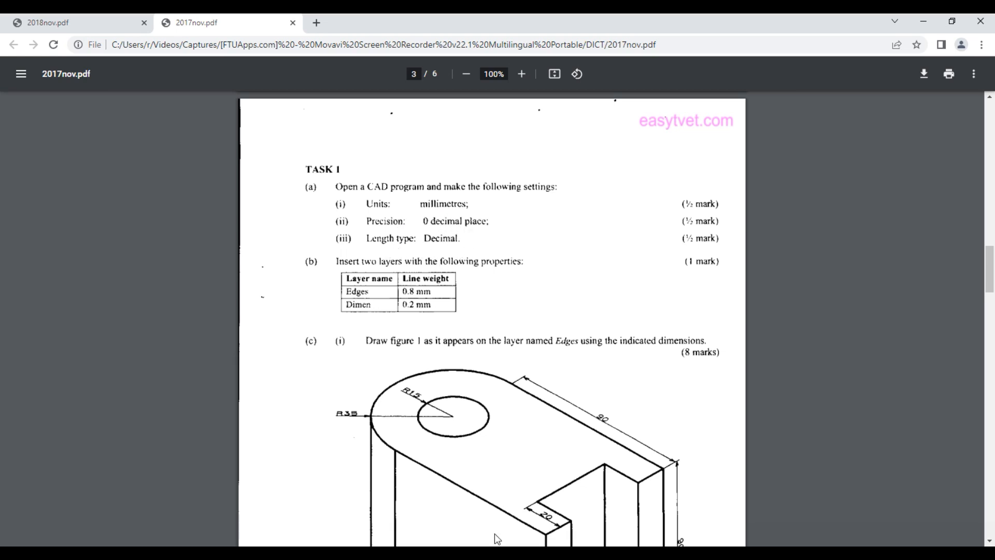
{"action": "left_click", "coordinate": [445, 553]}
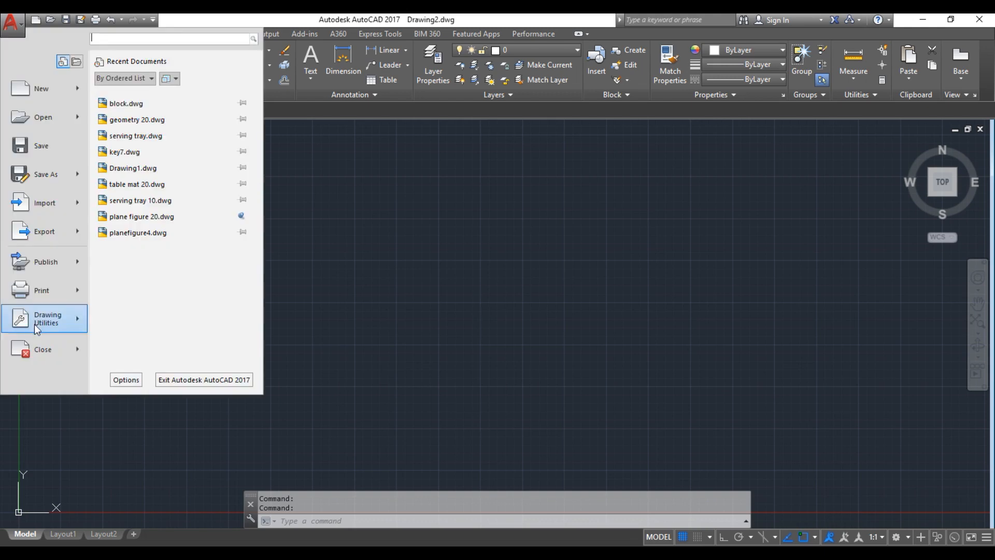
Step: Configure the drawing units to millimeters for the insertion scale with a length precision of 0
{"action": "mouse_move", "coordinate": [84, 318]}
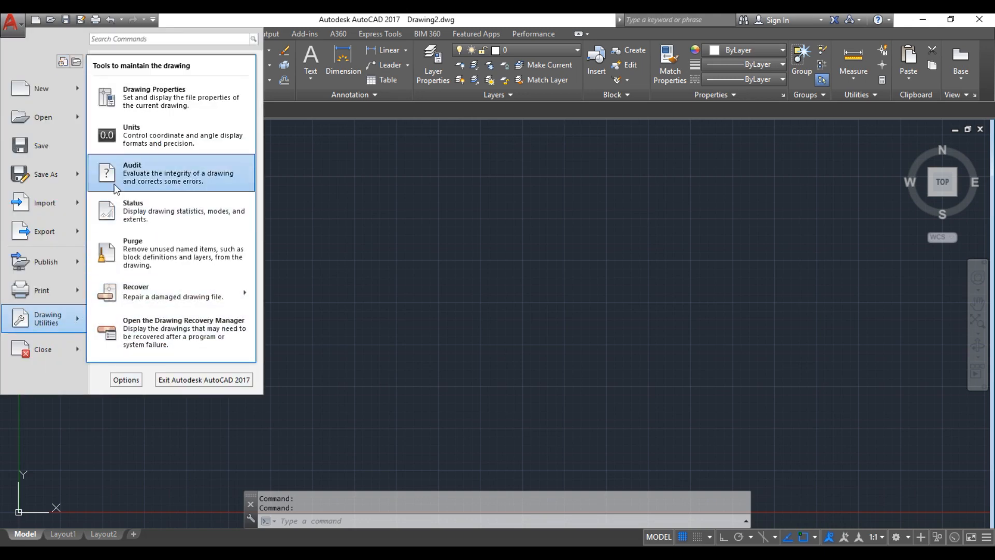
{"action": "left_click", "coordinate": [128, 146]}
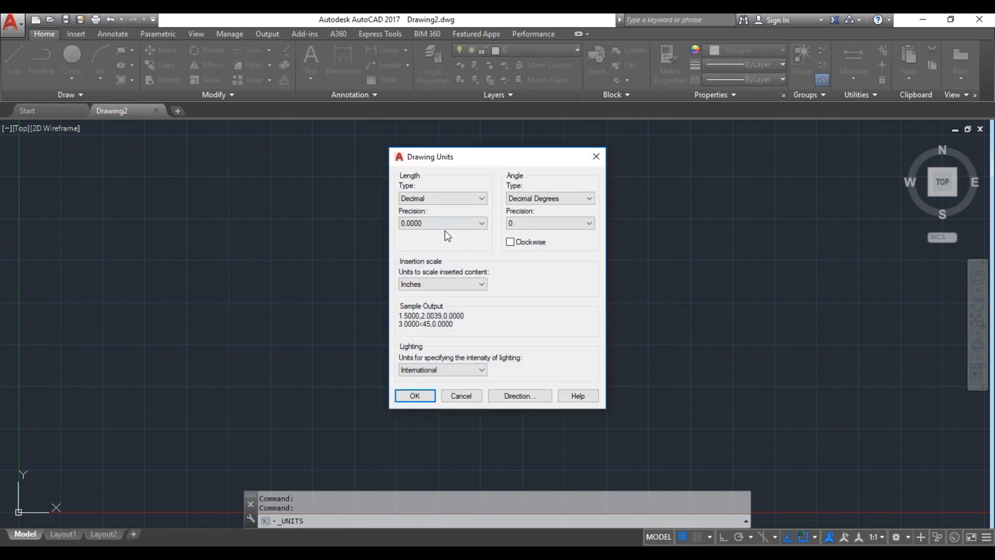
{"action": "left_click", "coordinate": [456, 284]}
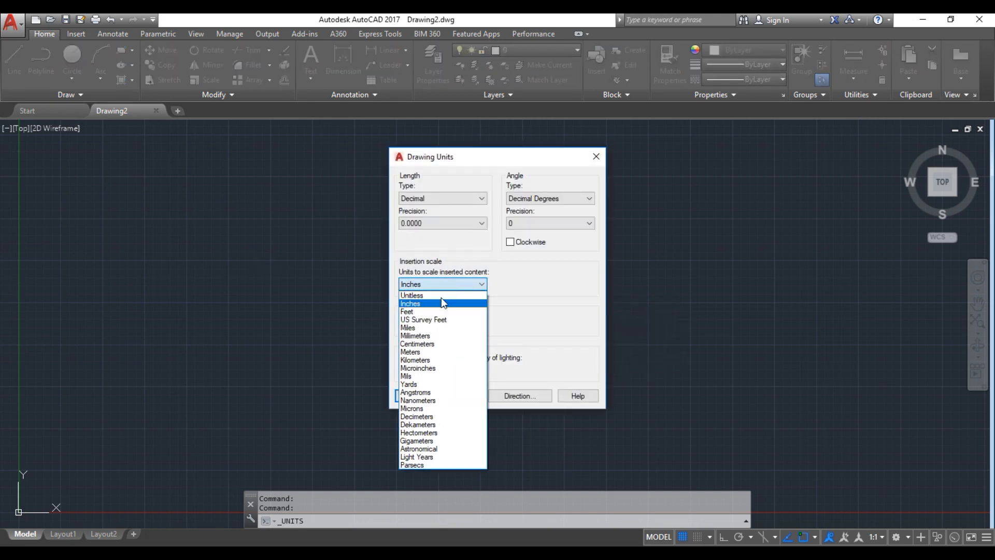
{"action": "left_click", "coordinate": [428, 337]}
{"action": "left_click", "coordinate": [468, 222]}
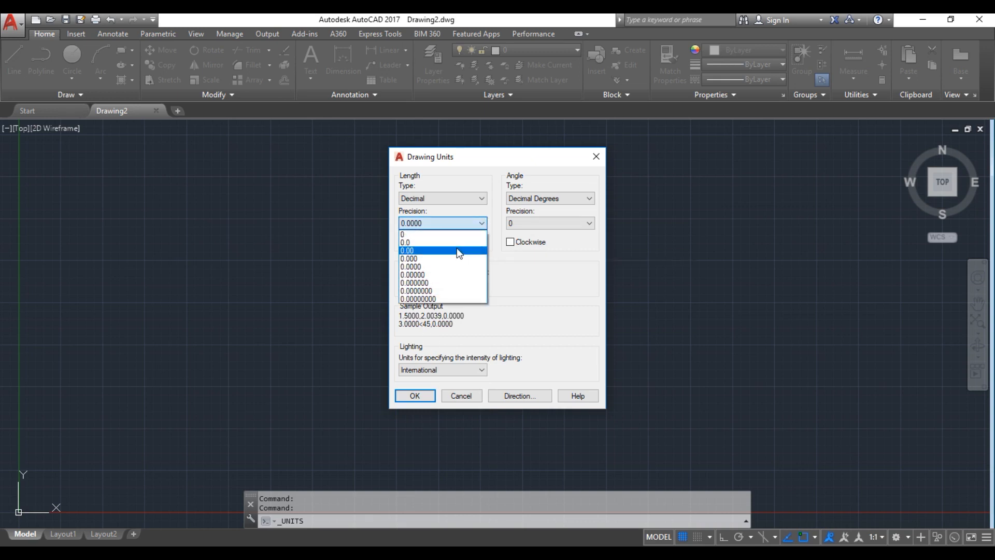
{"action": "left_click", "coordinate": [455, 235]}
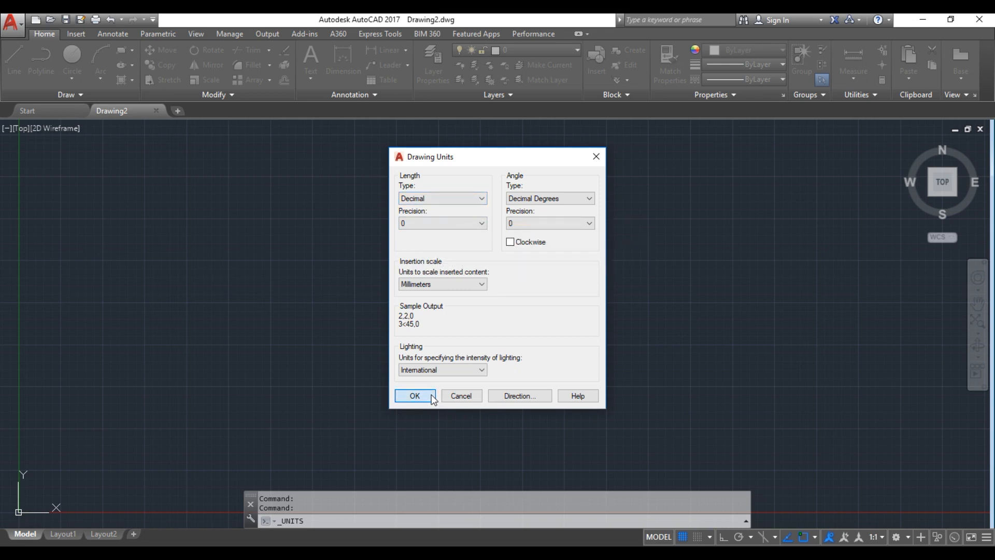
{"action": "left_click", "coordinate": [416, 396]}
Step: Check the layer table in the exam paper and add two new layers to the drawing
{"action": "key", "text": "alt+Tab"}
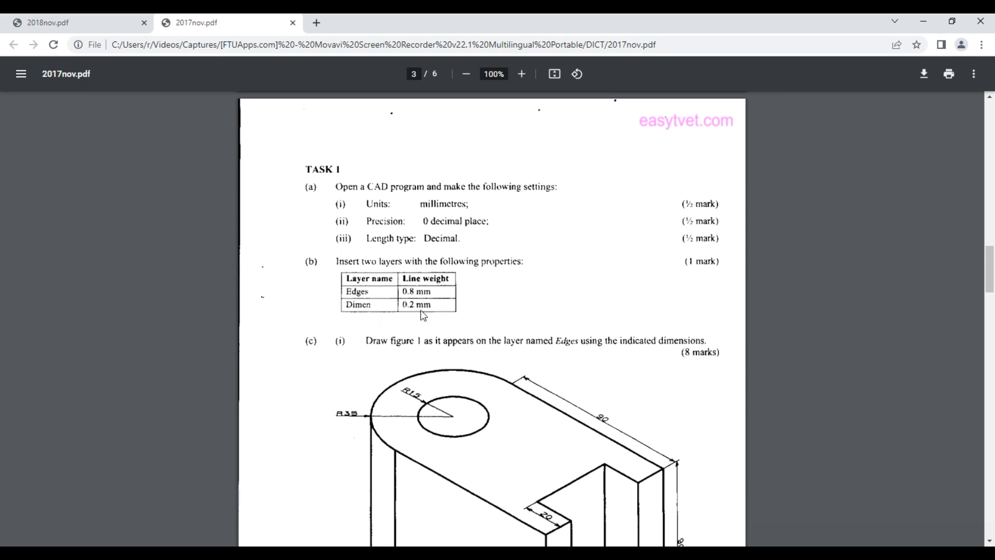
{"action": "key", "text": "alt+Tab"}
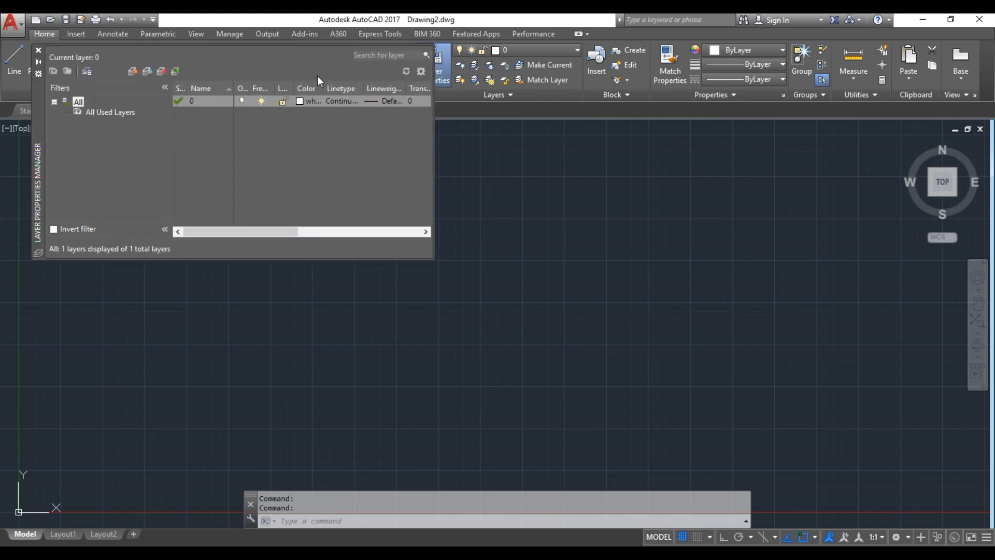
{"action": "left_click", "coordinate": [128, 73]}
{"action": "left_click", "coordinate": [128, 73]}
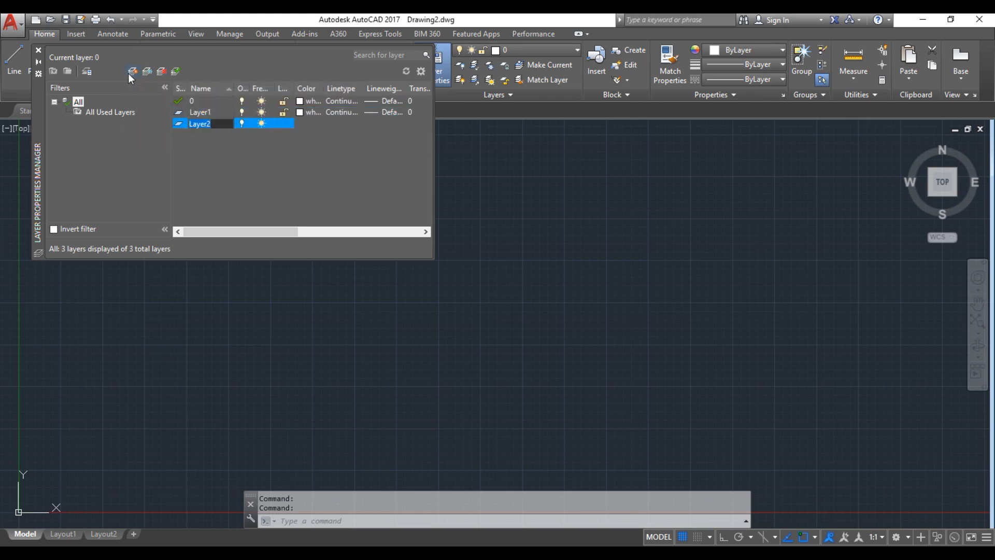
Step: Rename Layer1 as Edge
{"action": "left_click", "coordinate": [228, 112]}
{"action": "left_click", "coordinate": [214, 114]}
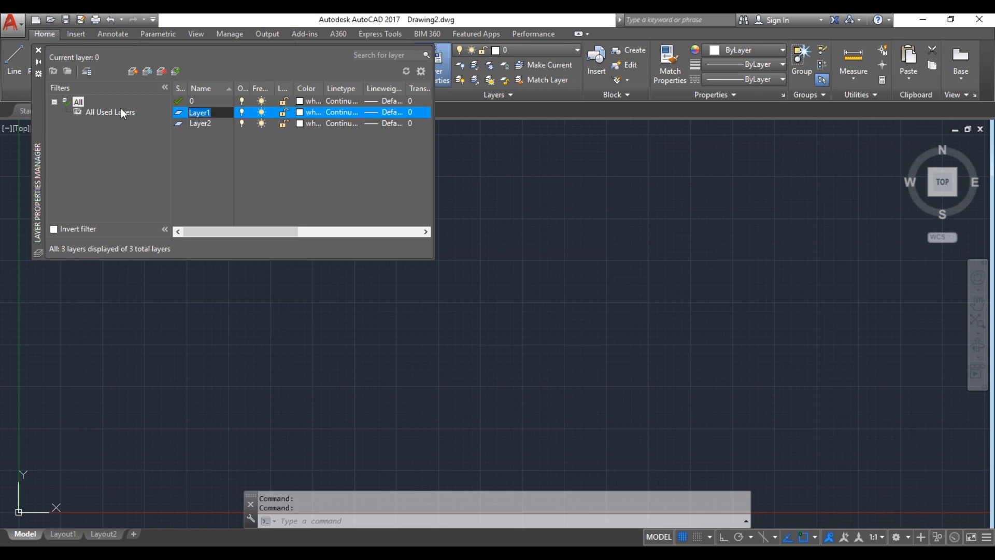
{"action": "type", "text": "eDG"}
{"action": "key", "text": "BackSpace"}
{"action": "key", "text": "BackSpace"}
{"action": "key", "text": "BackSpace"}
{"action": "type", "text": "Edge"}
Step: Set the lineweight of the Edge layer to 0.80 mm
{"action": "left_click", "coordinate": [384, 115]}
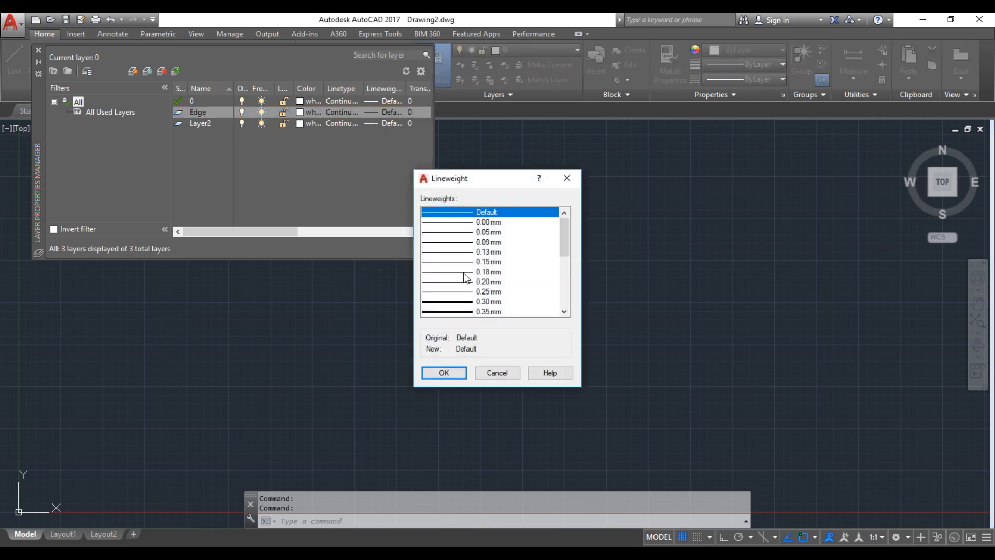
{"action": "scroll", "coordinate": [466, 280], "scroll_direction": "down", "scroll_amount": 3}
{"action": "left_click", "coordinate": [488, 291]}
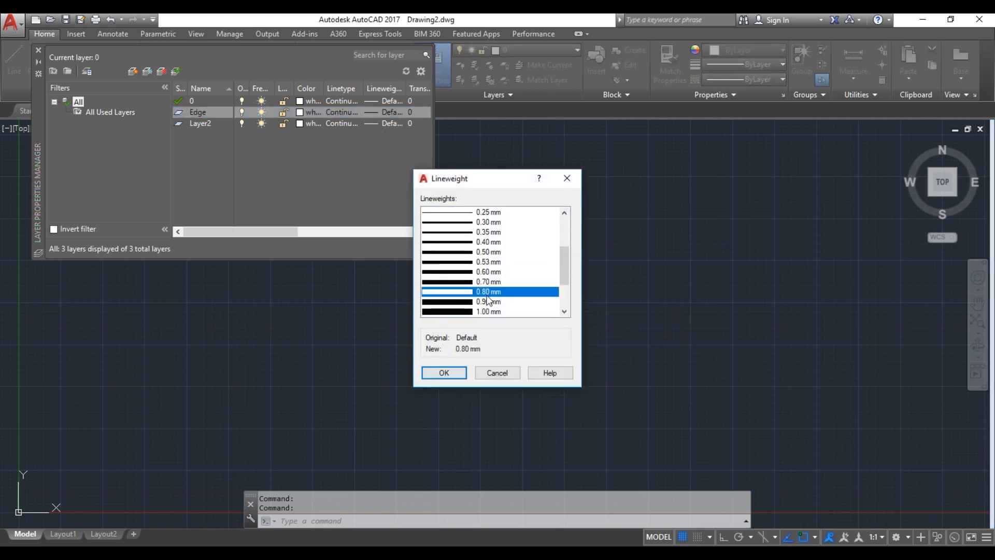
{"action": "left_click", "coordinate": [447, 373]}
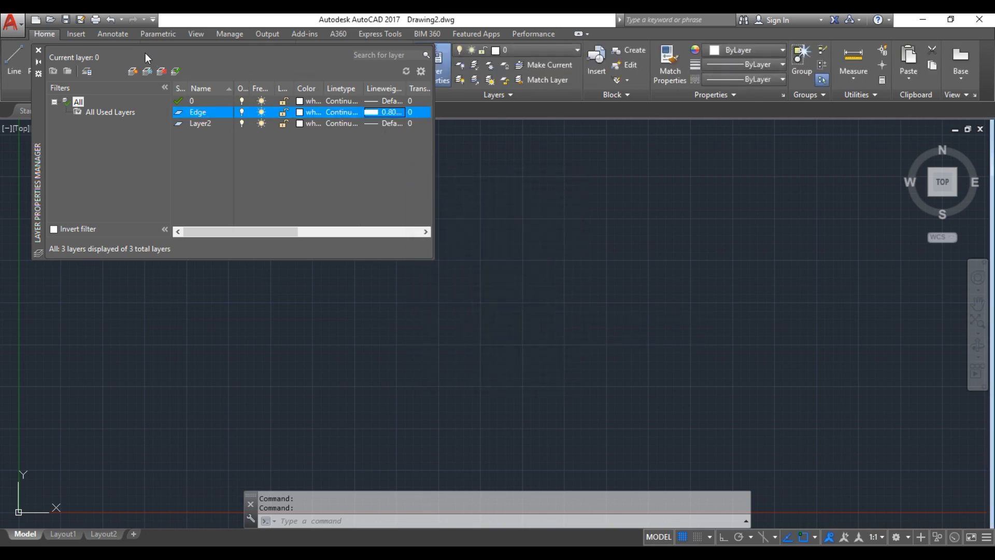
Step: Rename Layer2 as Dimen, checking the name and lineweight against the exam paper's layer table
{"action": "double_click", "coordinate": [214, 123]}
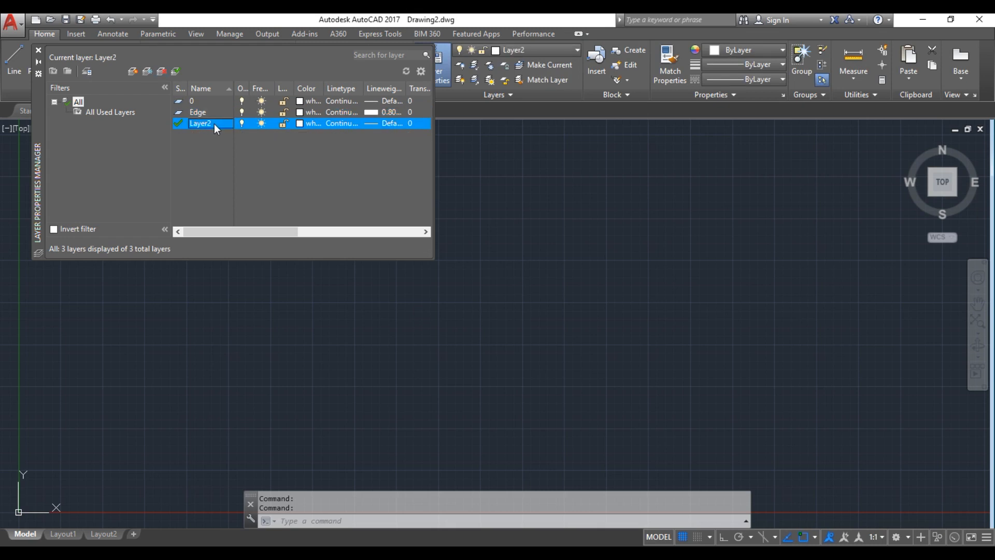
{"action": "left_click", "coordinate": [207, 124]}
{"action": "type", "text": "Dimen"}
{"action": "key", "text": "alt+Tab"}
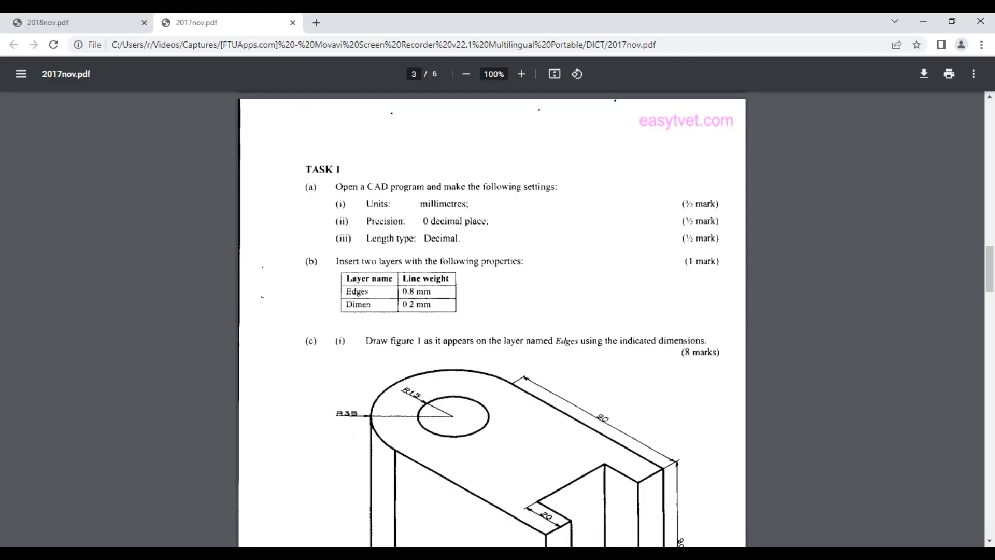
{"action": "key", "text": "alt+Tab"}
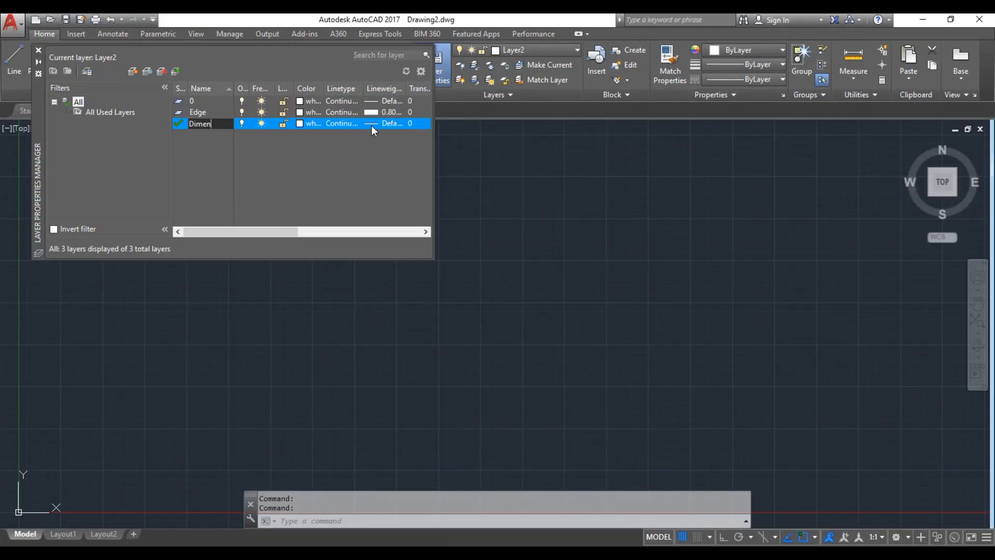
{"action": "key", "text": "Return"}
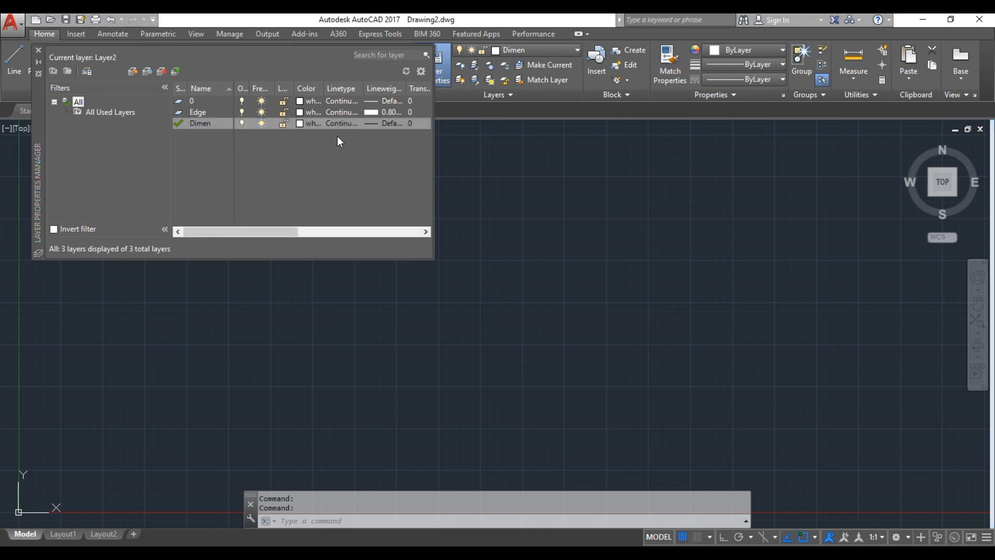
Step: Set the lineweight of the Dimen layer to 0.20 mm
{"action": "left_click", "coordinate": [378, 123]}
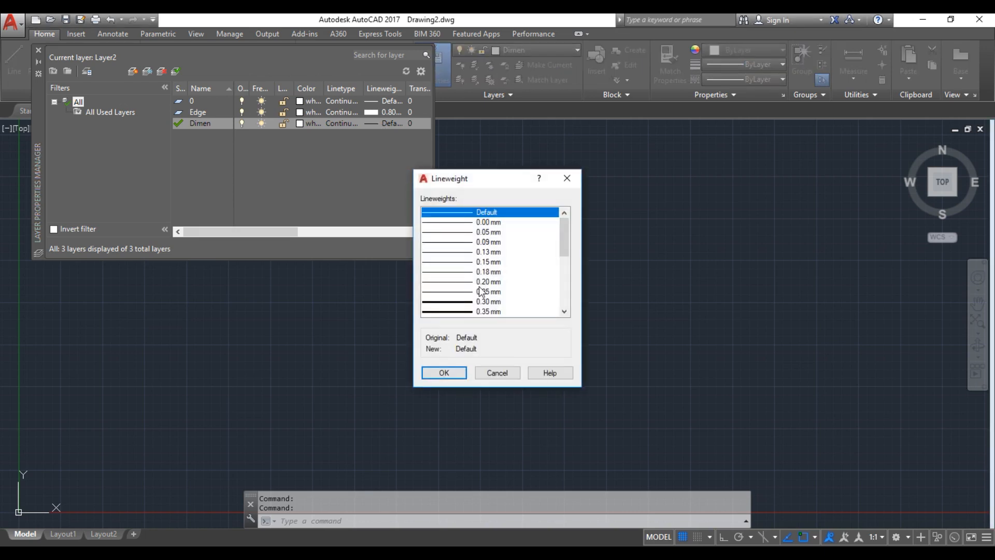
{"action": "scroll", "coordinate": [481, 292], "scroll_direction": "down", "scroll_amount": 2}
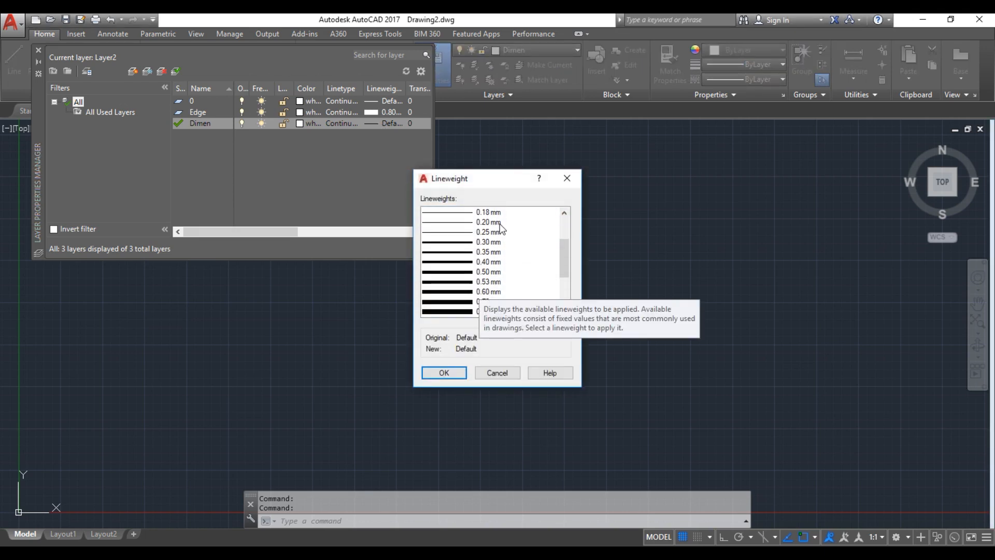
{"action": "left_click", "coordinate": [502, 224]}
{"action": "left_click", "coordinate": [454, 375]}
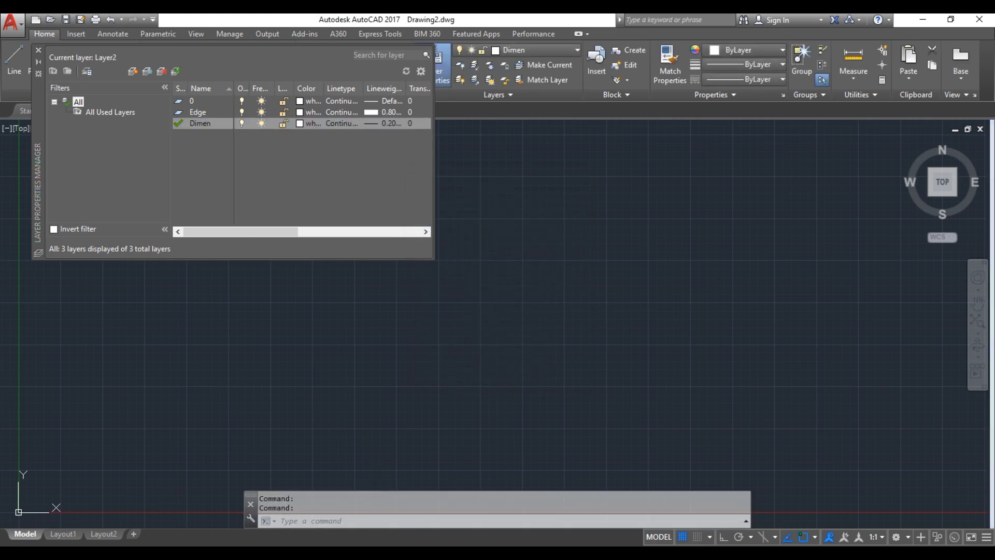
Step: Recheck the layer requirements in the exam paper, make Edge the current layer and close the layer manager
{"action": "key", "text": "alt+Tab"}
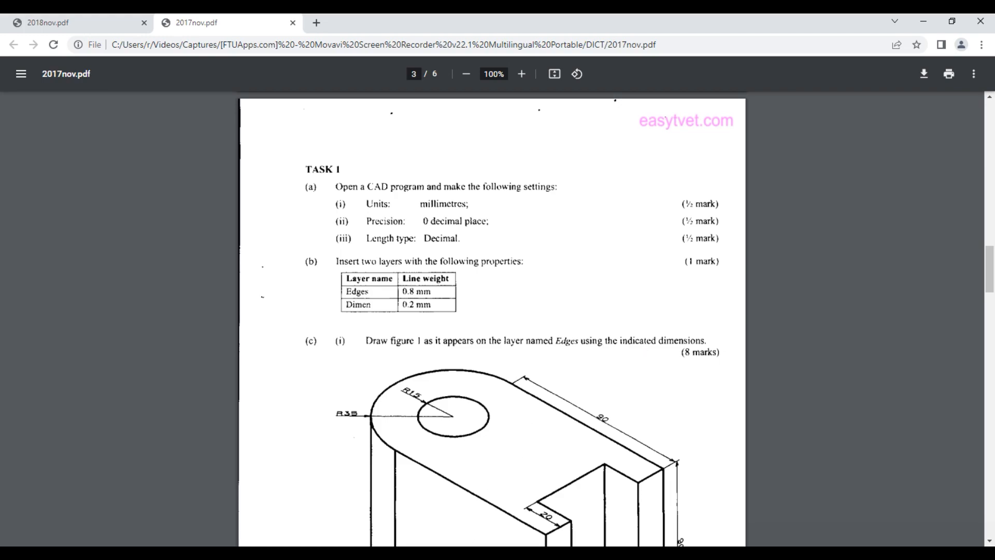
{"action": "left_click", "coordinate": [445, 556]}
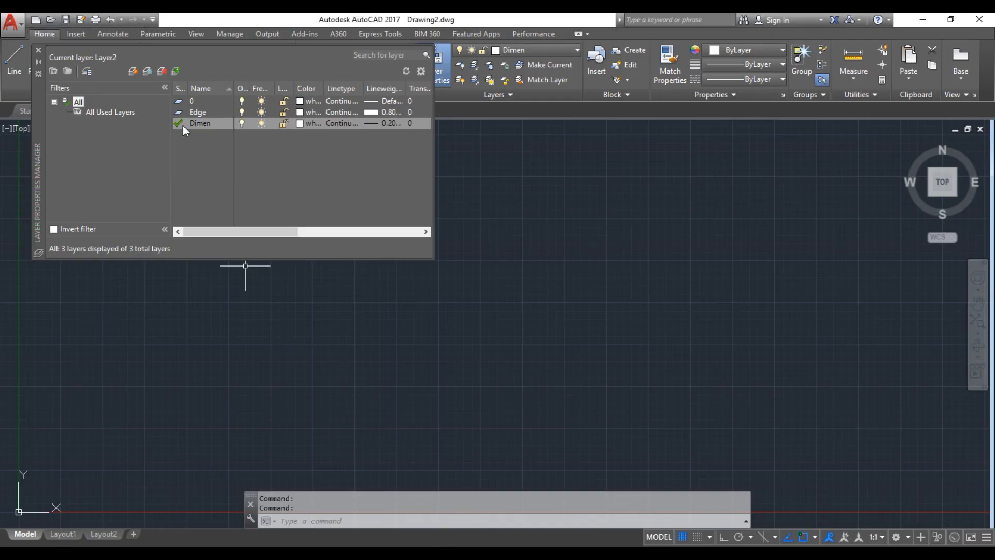
{"action": "left_click", "coordinate": [212, 113]}
{"action": "left_click", "coordinate": [179, 72]}
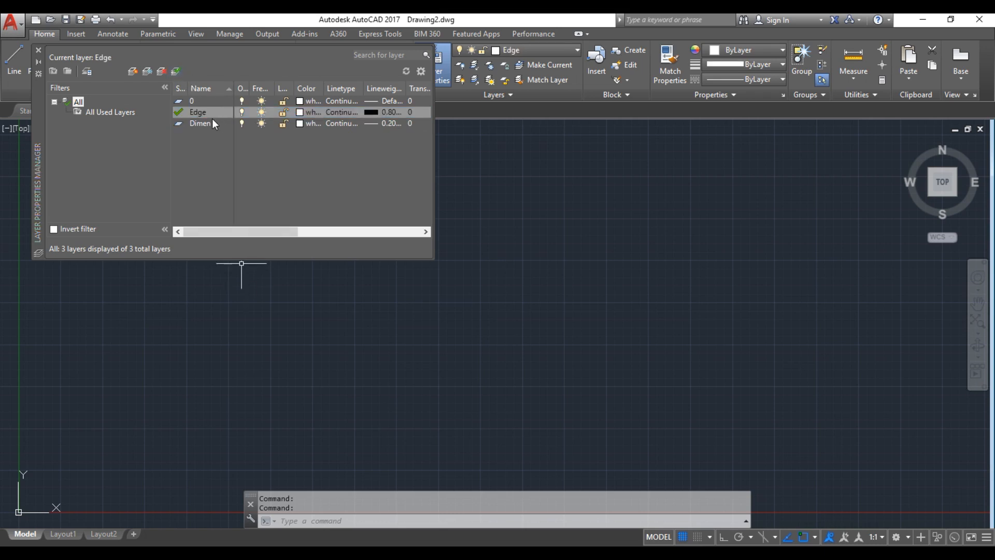
{"action": "left_click", "coordinate": [39, 50]}
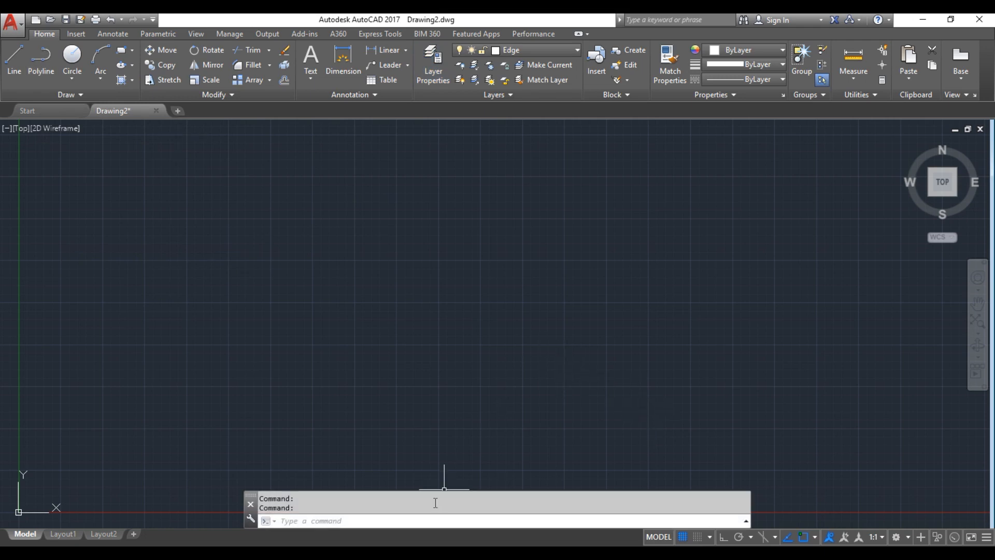
Step: Examine the shape and dimensions of Figure 1 in the exam paper, and return to the AutoCAD drawing
{"action": "left_click", "coordinate": [342, 503]}
{"action": "scroll", "coordinate": [468, 429], "scroll_direction": "down", "scroll_amount": 3}
{"action": "scroll", "coordinate": [466, 424], "scroll_direction": "down", "scroll_amount": 3}
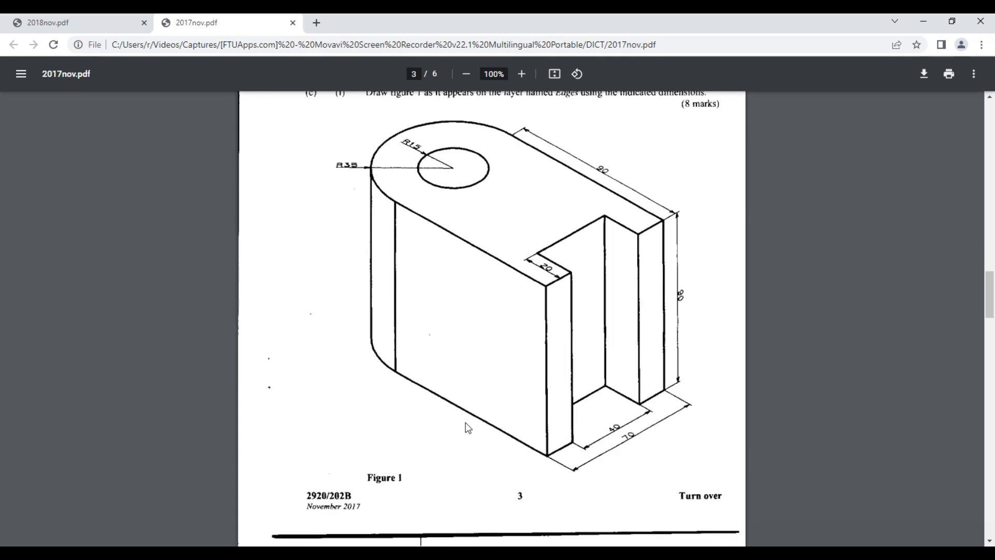
{"action": "scroll", "coordinate": [465, 424], "scroll_direction": "up", "scroll_amount": 1}
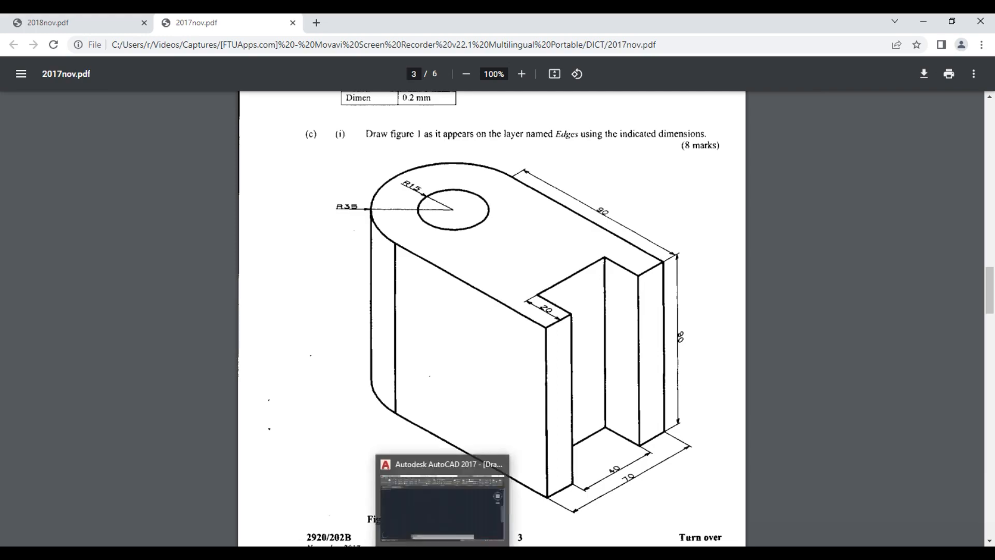
{"action": "left_click", "coordinate": [466, 493]}
{"action": "mouse_move", "coordinate": [926, 184]}
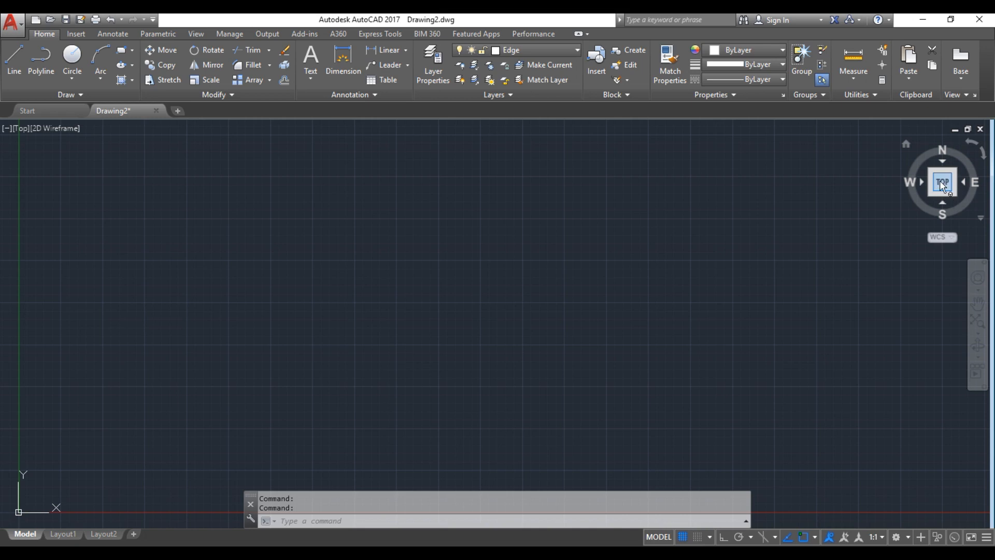
{"action": "left_click", "coordinate": [922, 182]}
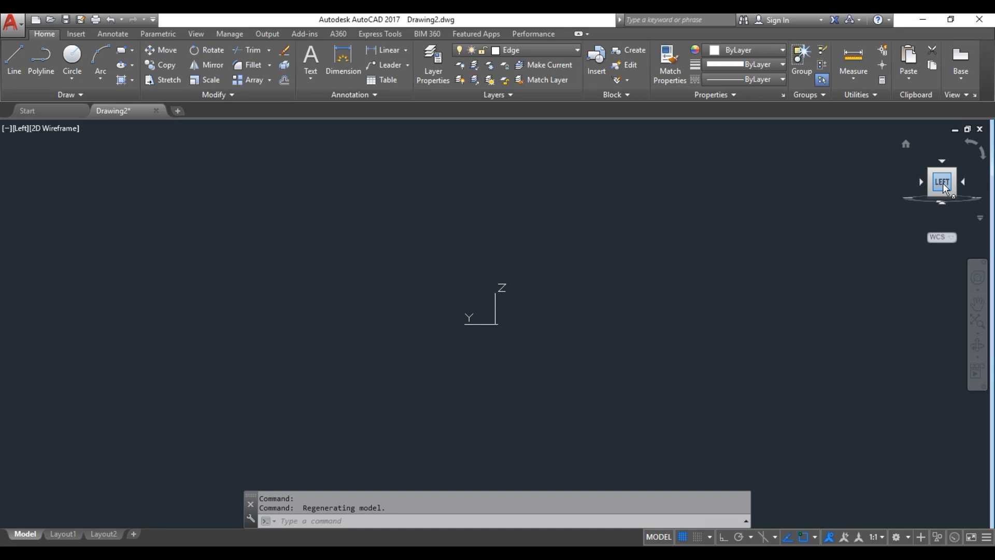
{"action": "left_click", "coordinate": [942, 161]}
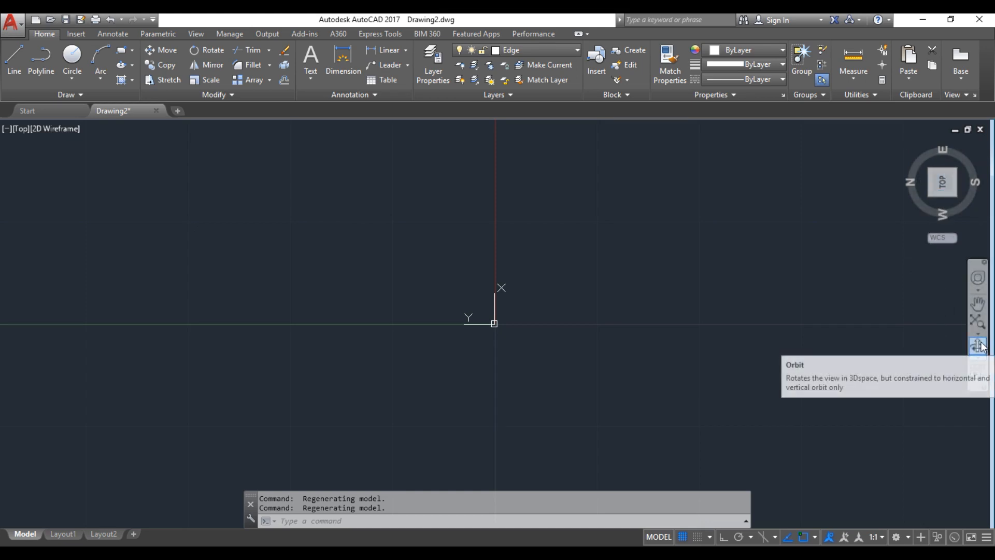
{"action": "left_click", "coordinate": [978, 345]}
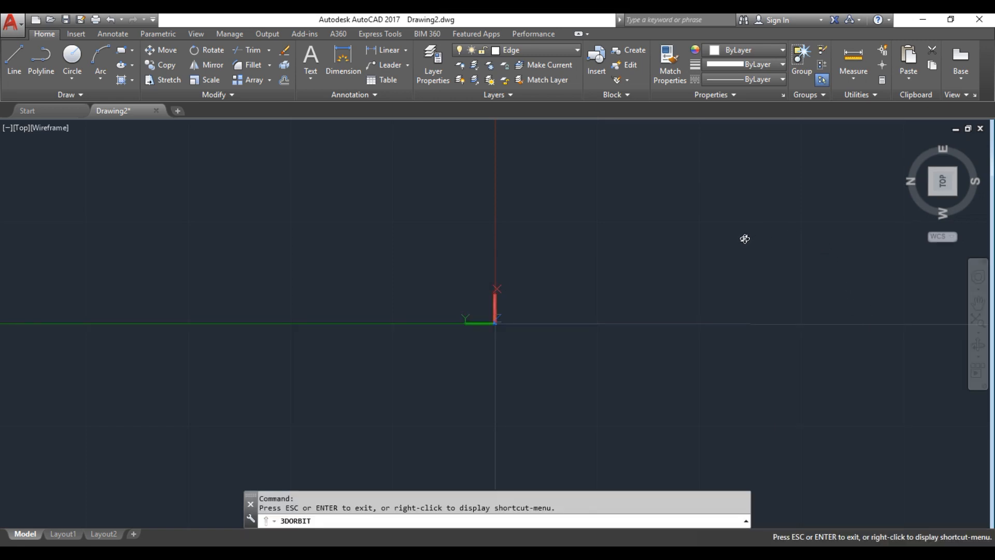
{"action": "left_click_drag", "start_coordinate": [744, 238], "coordinate": [480, 300]}
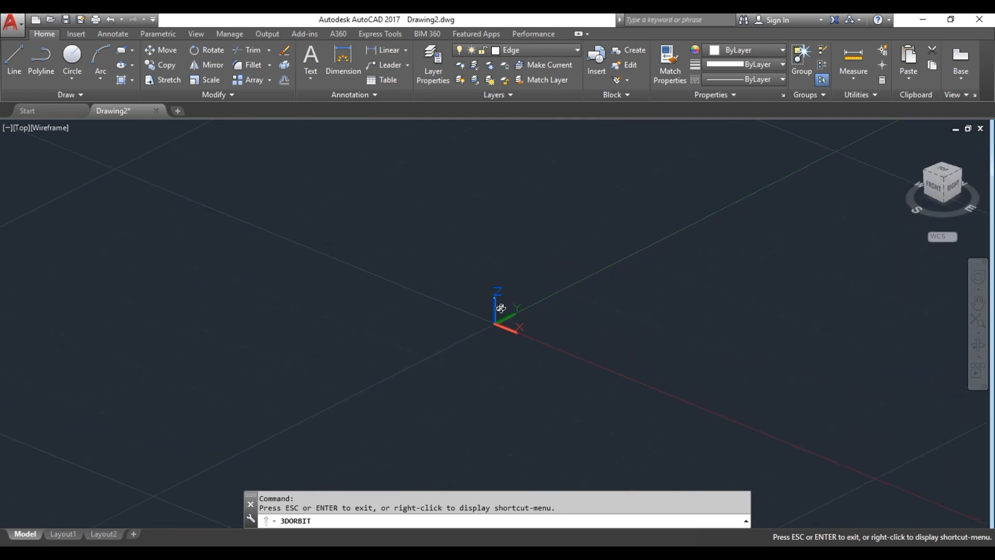
{"action": "left_click_drag", "start_coordinate": [888, 320], "coordinate": [916, 341]}
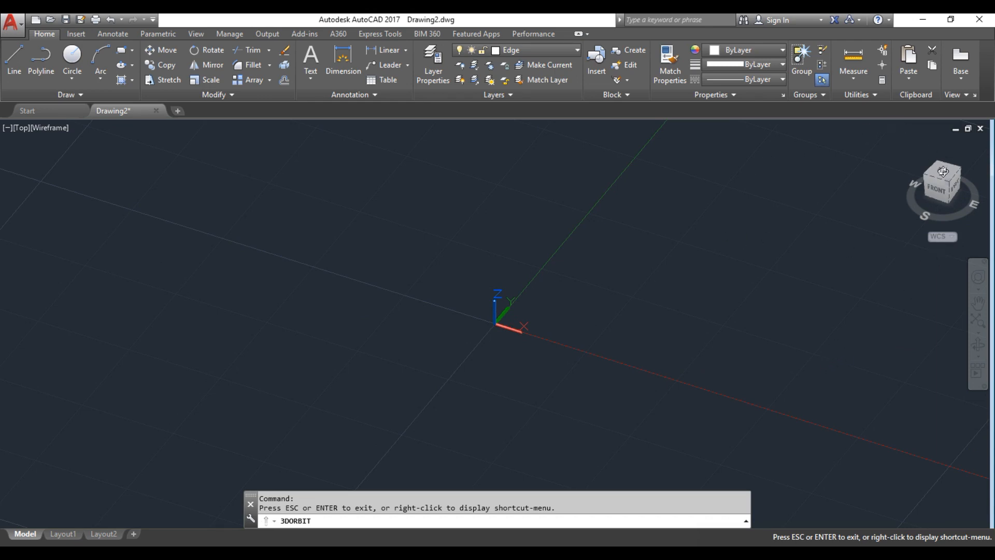
{"action": "key", "text": "Escape"}
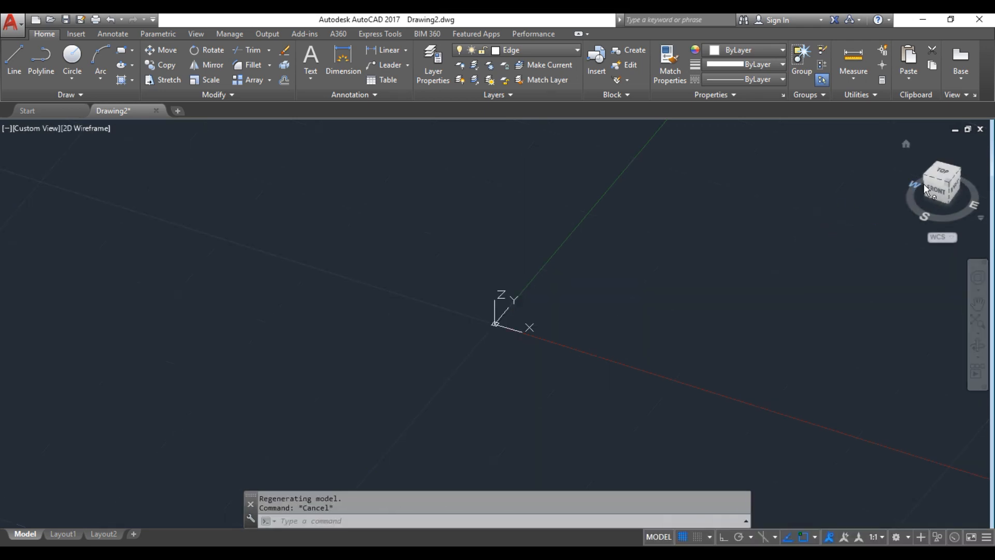
{"action": "left_click", "coordinate": [939, 176]}
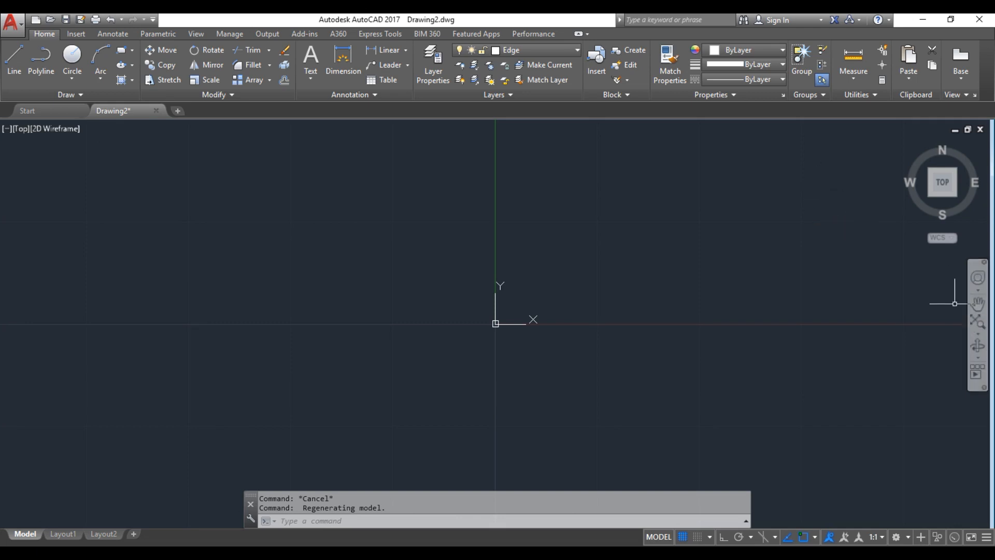
Step: Recheck Figure 1's dimensions in the exam paper, return to AutoCAD and draw a vertical line 90 units long downward
{"action": "left_click", "coordinate": [978, 303]}
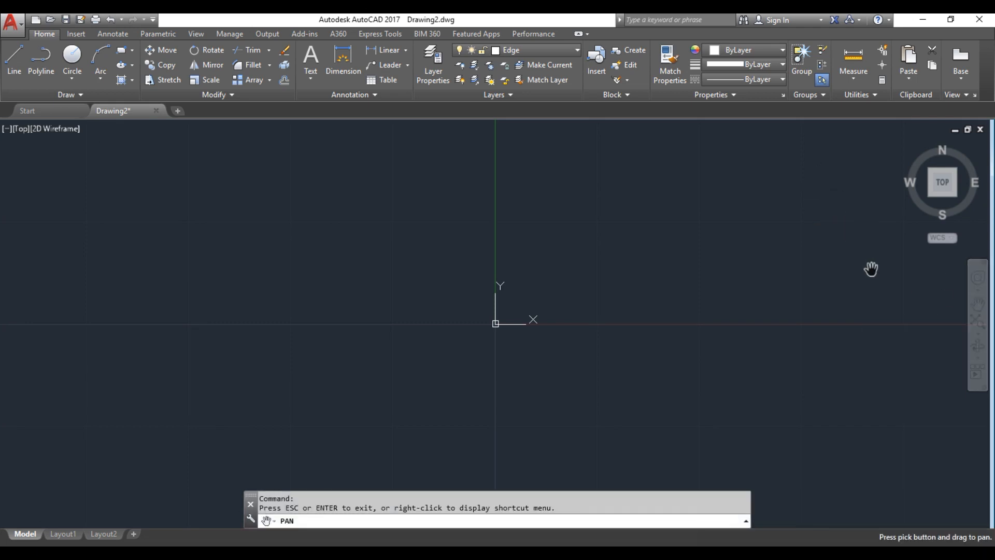
{"action": "mouse_move", "coordinate": [871, 255]}
{"action": "left_mouse_down"}
{"action": "mouse_move", "coordinate": [597, 333]}
{"action": "mouse_move", "coordinate": [434, 410]}
{"action": "mouse_move", "coordinate": [433, 429]}
{"action": "left_mouse_up"}
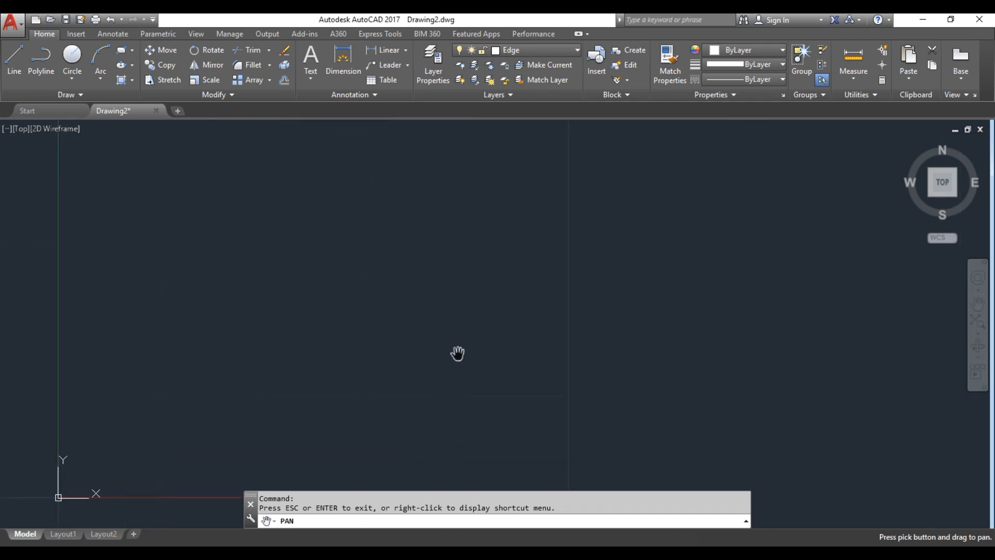
{"action": "scroll", "coordinate": [457, 353], "scroll_direction": "up", "scroll_amount": 4}
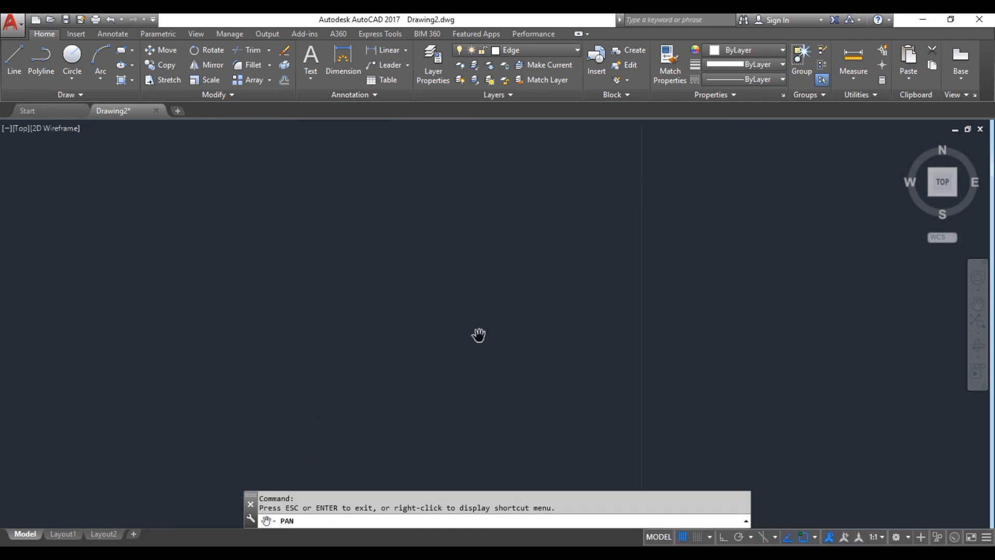
{"action": "key", "text": "Escape"}
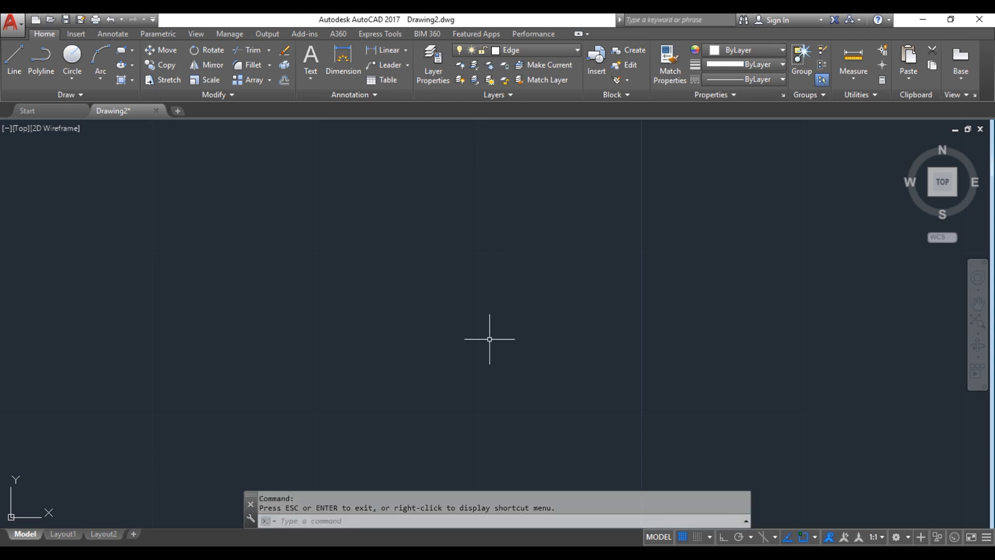
{"action": "left_click", "coordinate": [407, 552]}
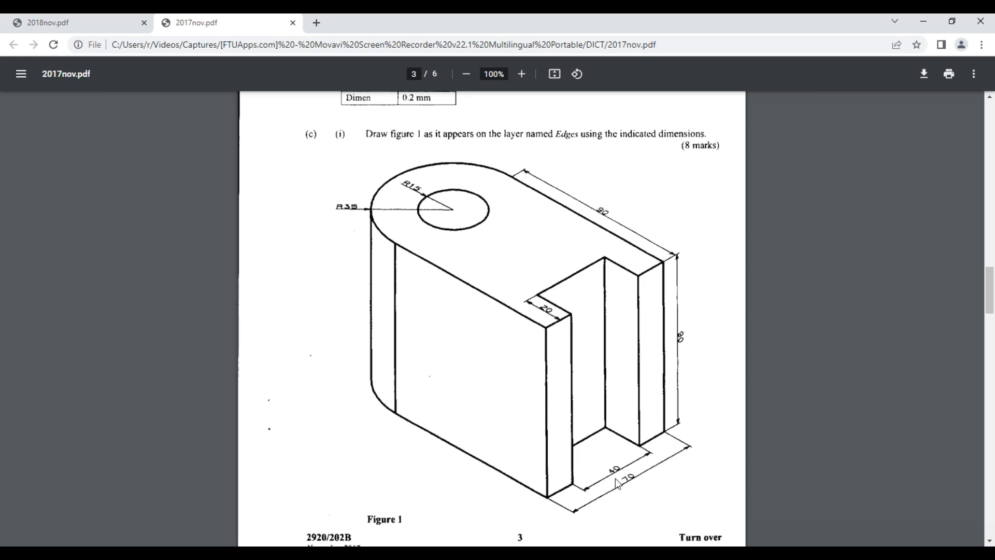
{"action": "left_click", "coordinate": [443, 497]}
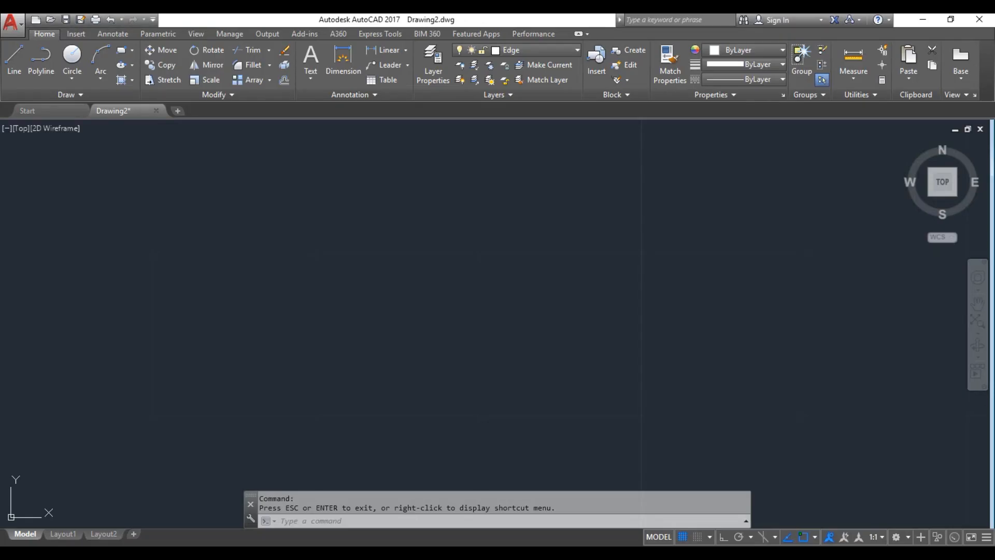
{"action": "left_click", "coordinate": [14, 59]}
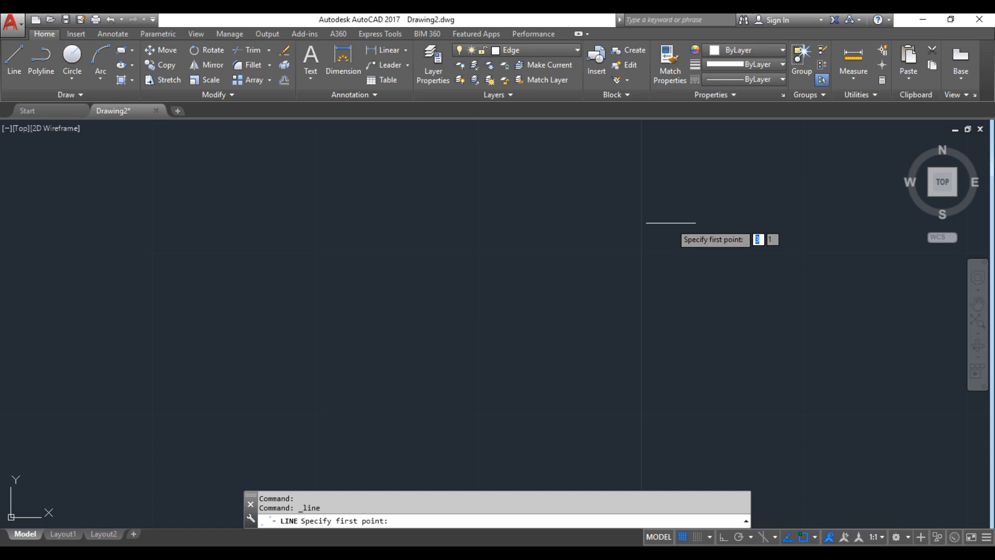
{"action": "left_click", "coordinate": [641, 166]}
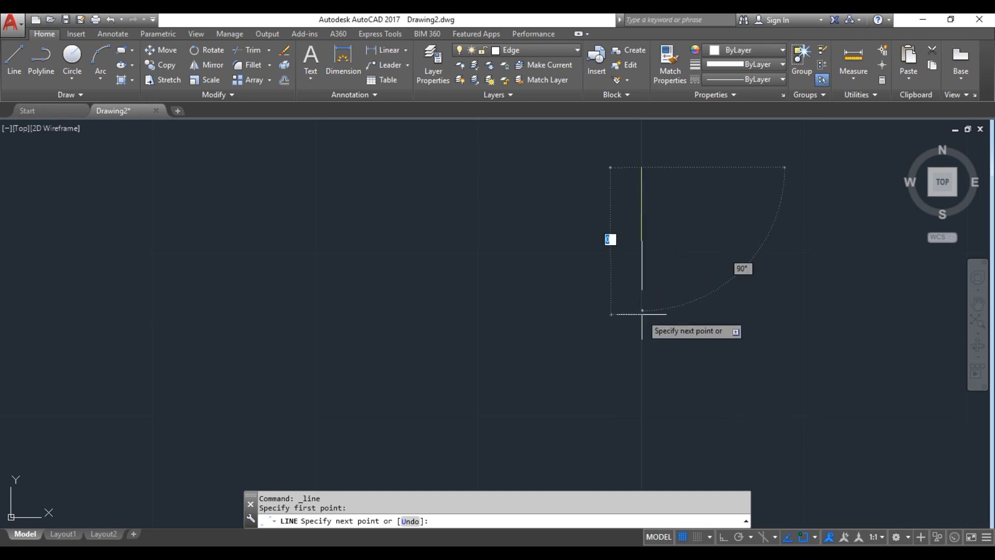
{"action": "type", "text": "90"}
{"action": "key", "text": "Return"}
{"action": "scroll", "coordinate": [641, 314], "scroll_direction": "down", "scroll_amount": 5}
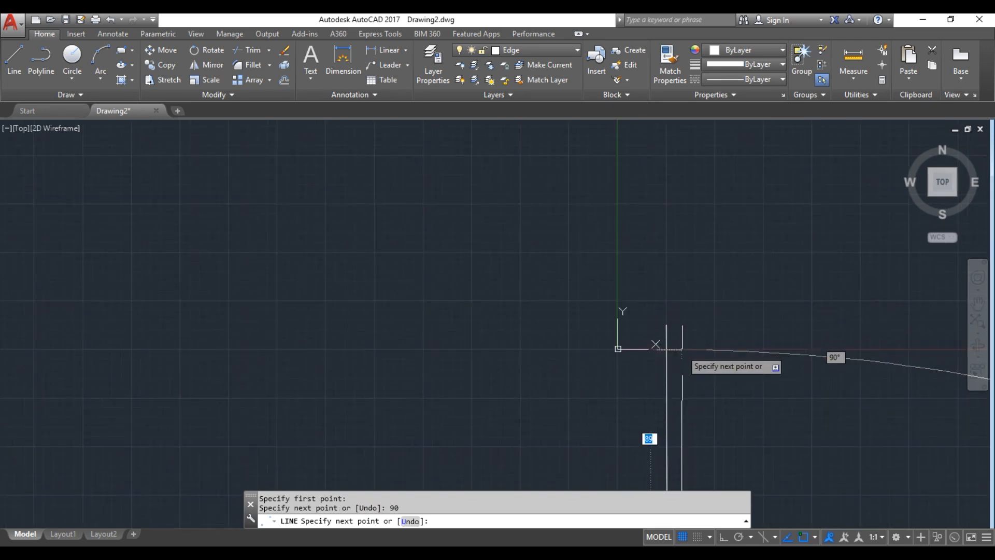
{"action": "scroll", "coordinate": [682, 349], "scroll_direction": "up", "scroll_amount": 2}
{"action": "key", "text": "Escape"}
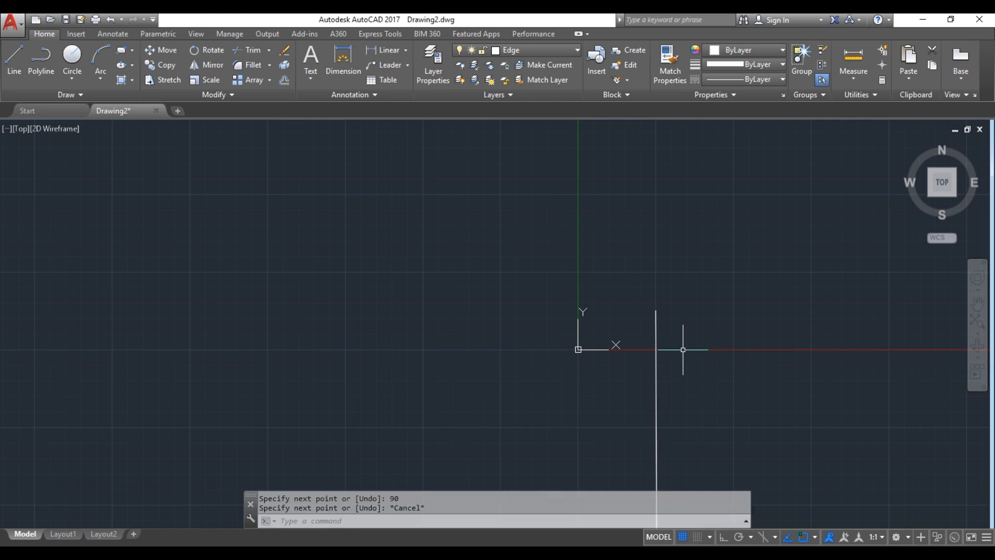
Step: Move the 90-unit vertical line by its upper endpoint, up and to the right of the origin
{"action": "left_click", "coordinate": [655, 322]}
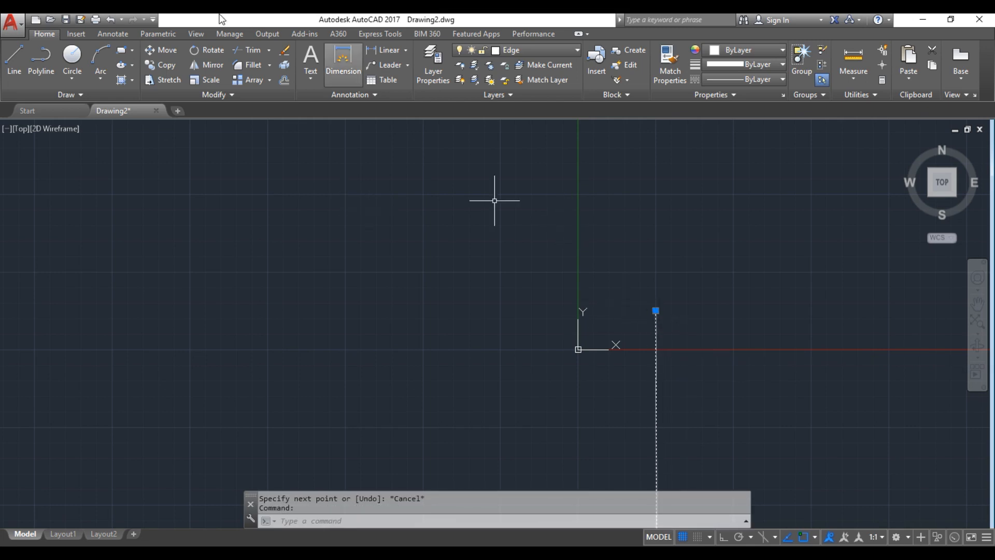
{"action": "left_click", "coordinate": [166, 51]}
{"action": "left_click", "coordinate": [656, 310]}
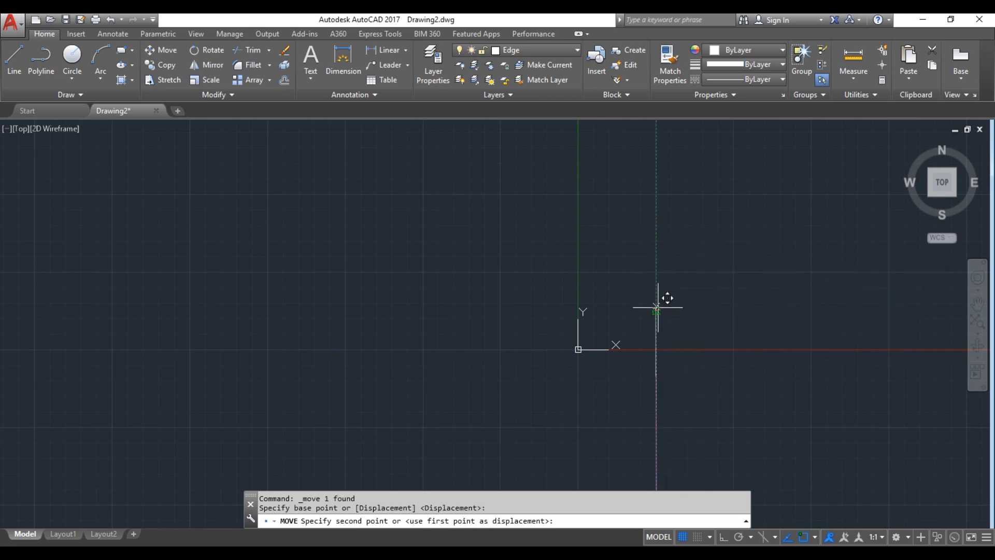
{"action": "scroll", "coordinate": [715, 273], "scroll_direction": "down", "scroll_amount": 5}
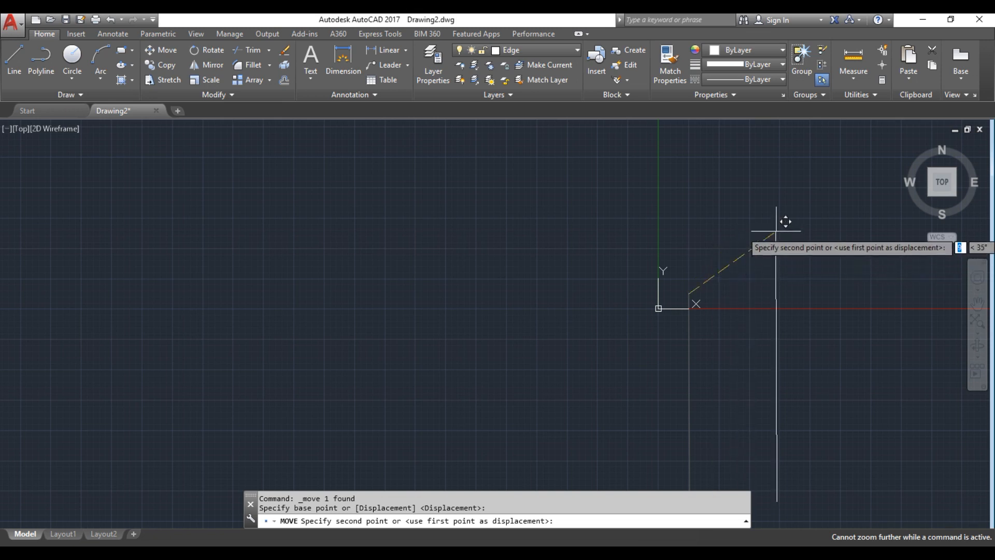
{"action": "left_click", "coordinate": [848, 145]}
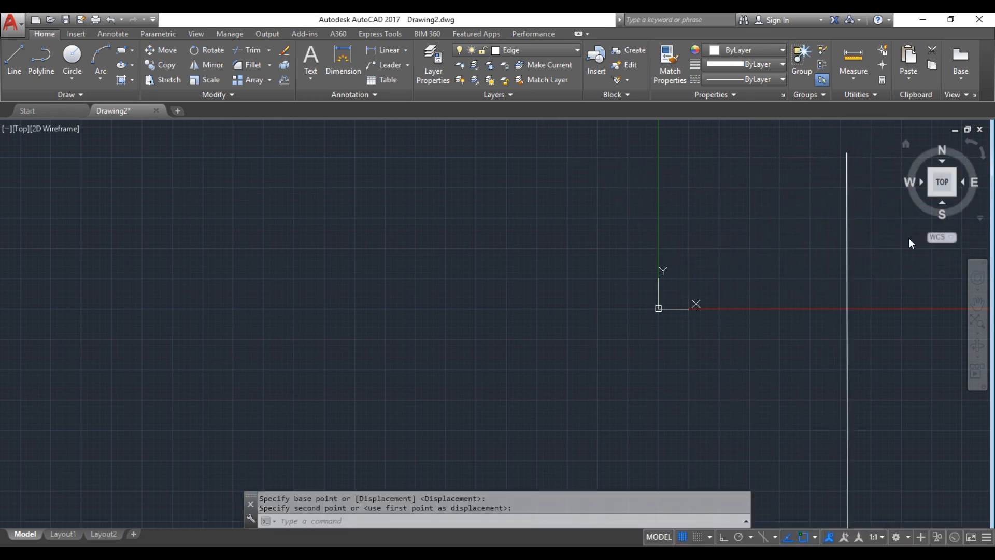
Step: Move the 90-unit vertical line by its upper endpoint into the open grid area well above and to the right of the origin
{"action": "left_click", "coordinate": [977, 302]}
{"action": "mouse_move", "coordinate": [753, 244]}
{"action": "left_mouse_down"}
{"action": "mouse_move", "coordinate": [378, 173]}
{"action": "mouse_move", "coordinate": [220, 227]}
{"action": "mouse_move", "coordinate": [233, 287]}
{"action": "mouse_move", "coordinate": [252, 287]}
{"action": "left_mouse_up"}
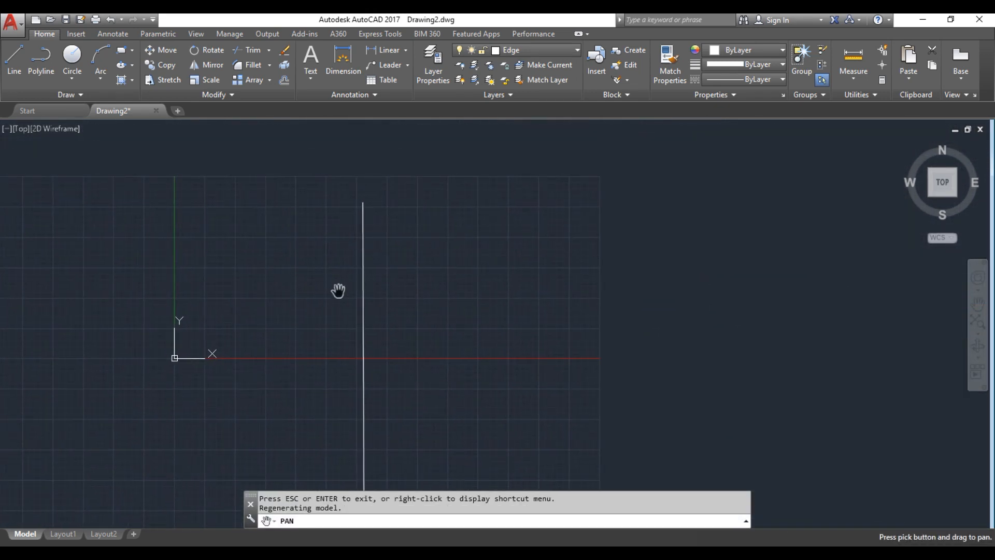
{"action": "scroll", "coordinate": [337, 288], "scroll_direction": "down", "scroll_amount": 3}
{"action": "scroll", "coordinate": [348, 287], "scroll_direction": "down", "scroll_amount": 5}
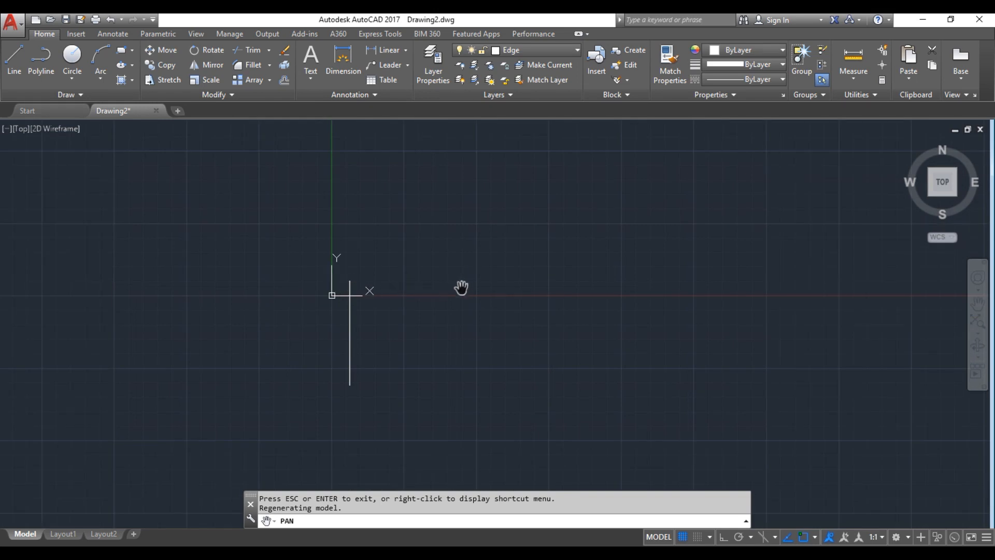
{"action": "scroll", "coordinate": [468, 287], "scroll_direction": "up", "scroll_amount": 2}
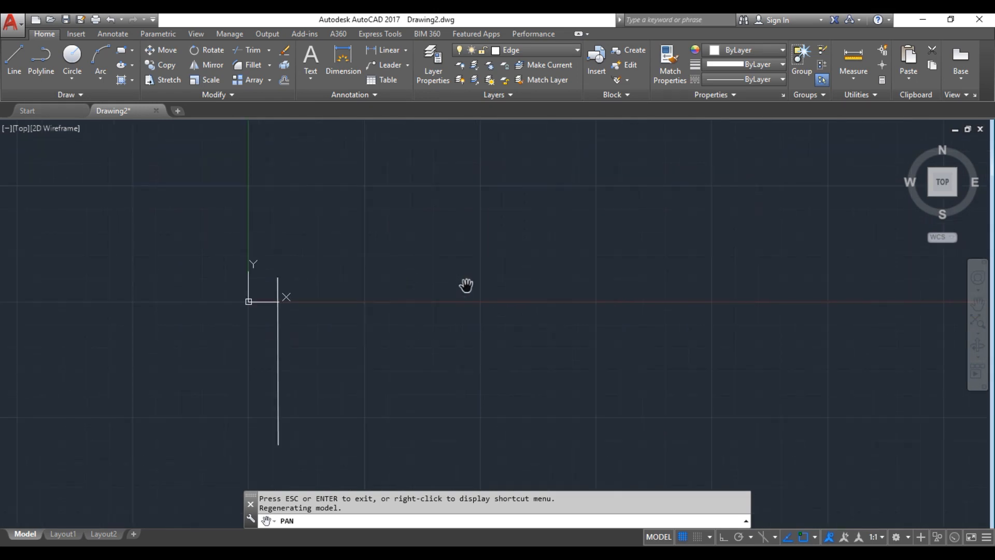
{"action": "mouse_move", "coordinate": [466, 273]}
{"action": "left_mouse_down"}
{"action": "mouse_move", "coordinate": [426, 281]}
{"action": "mouse_move", "coordinate": [333, 347]}
{"action": "mouse_move", "coordinate": [269, 411]}
{"action": "mouse_move", "coordinate": [239, 487]}
{"action": "left_mouse_up"}
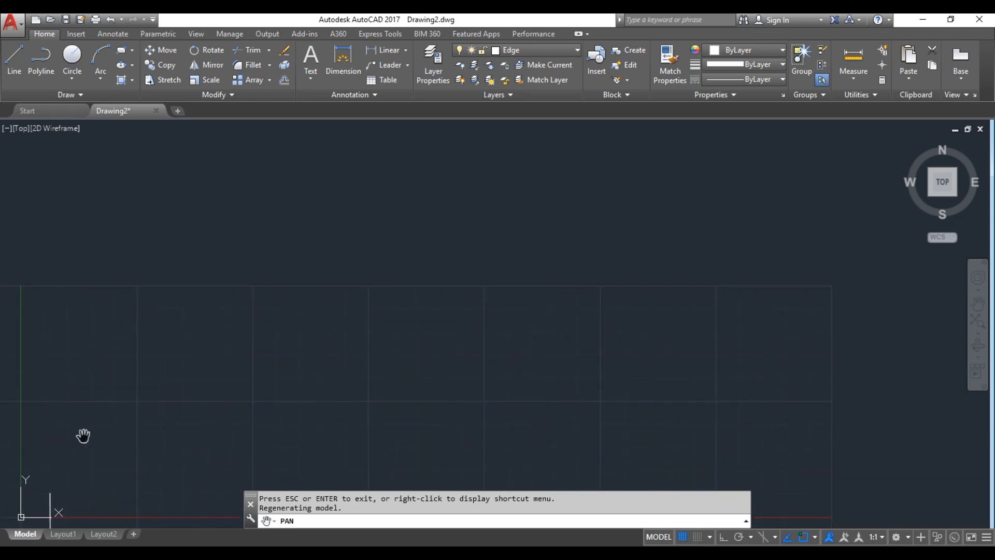
{"action": "key", "text": "Escape"}
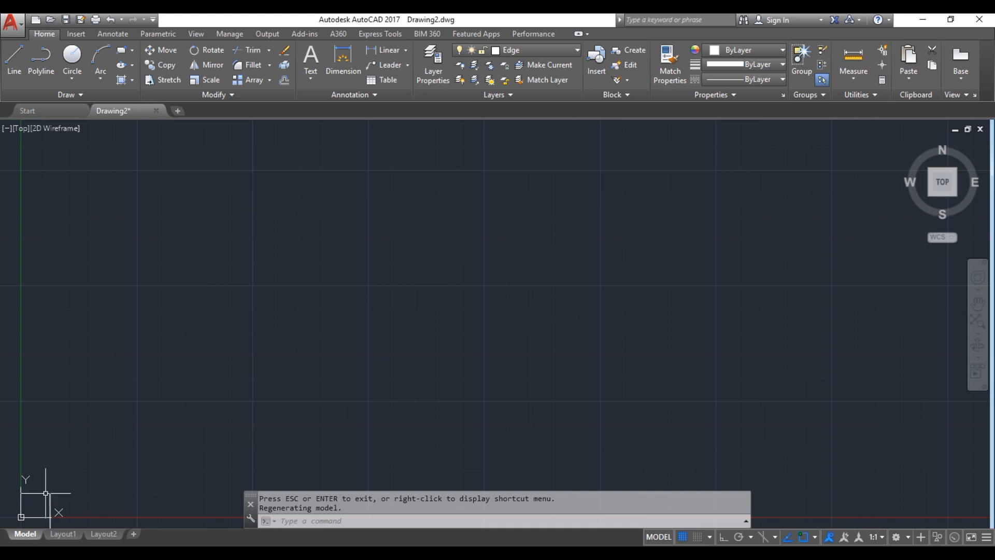
{"action": "left_click", "coordinate": [51, 496]}
{"action": "left_click", "coordinate": [48, 491]}
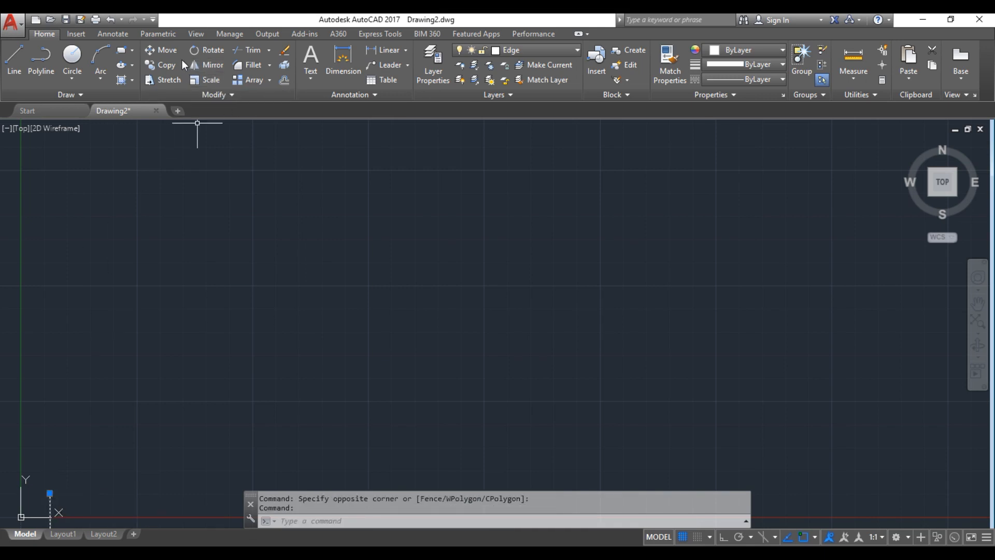
{"action": "left_click", "coordinate": [170, 51]}
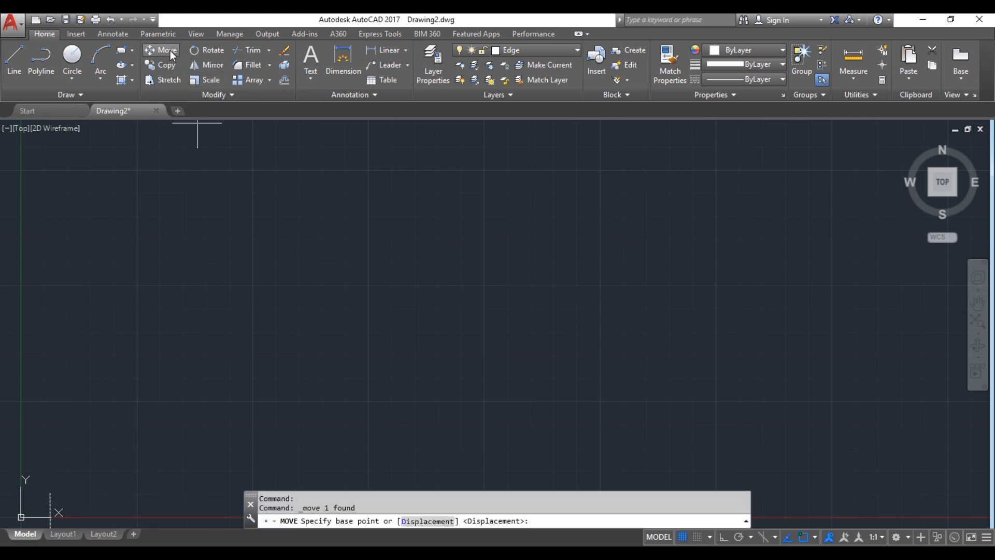
{"action": "left_click", "coordinate": [49, 493]}
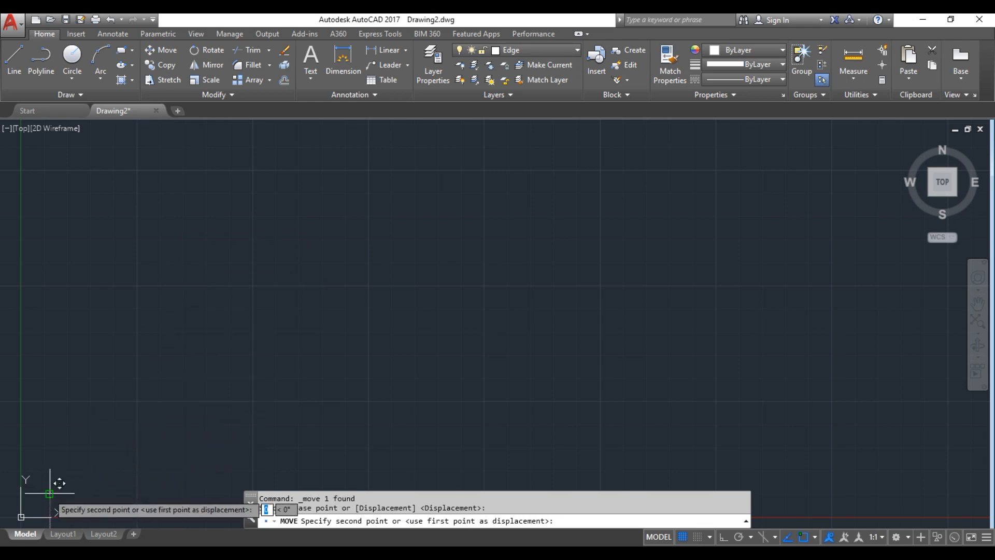
{"action": "left_click", "coordinate": [599, 221]}
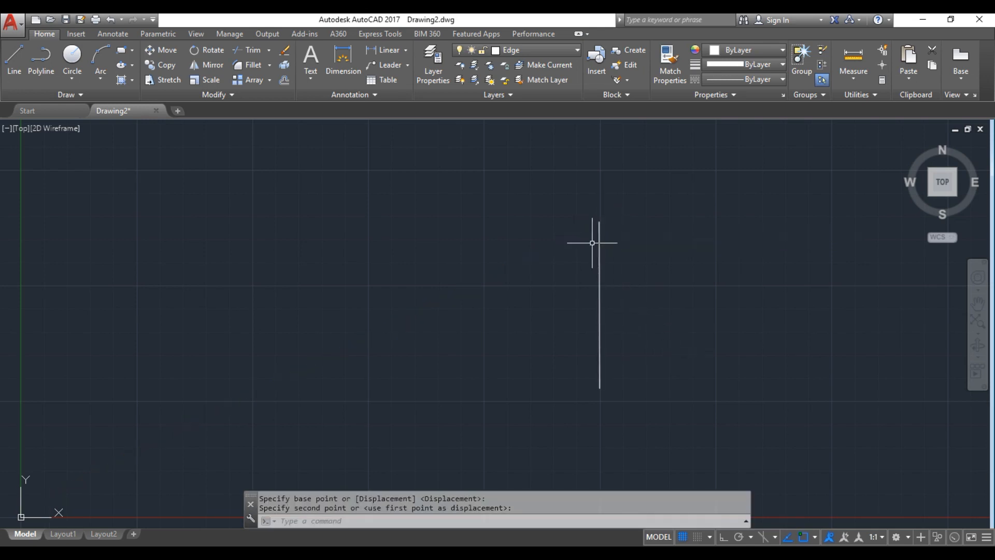
Step: Draw a horizontal line 70 units long to the left from the upper endpoint of the vertical line
{"action": "left_click", "coordinate": [10, 61]}
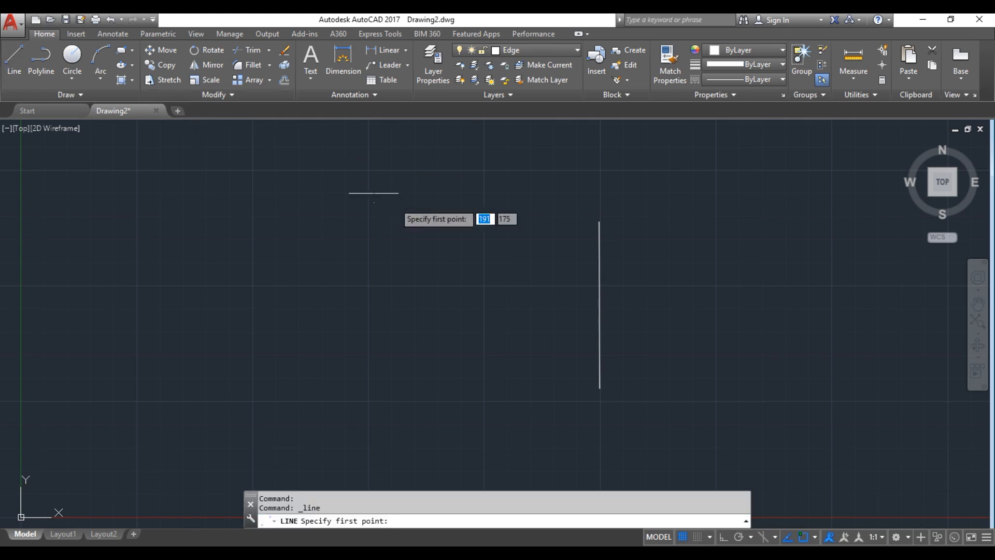
{"action": "left_click", "coordinate": [599, 221]}
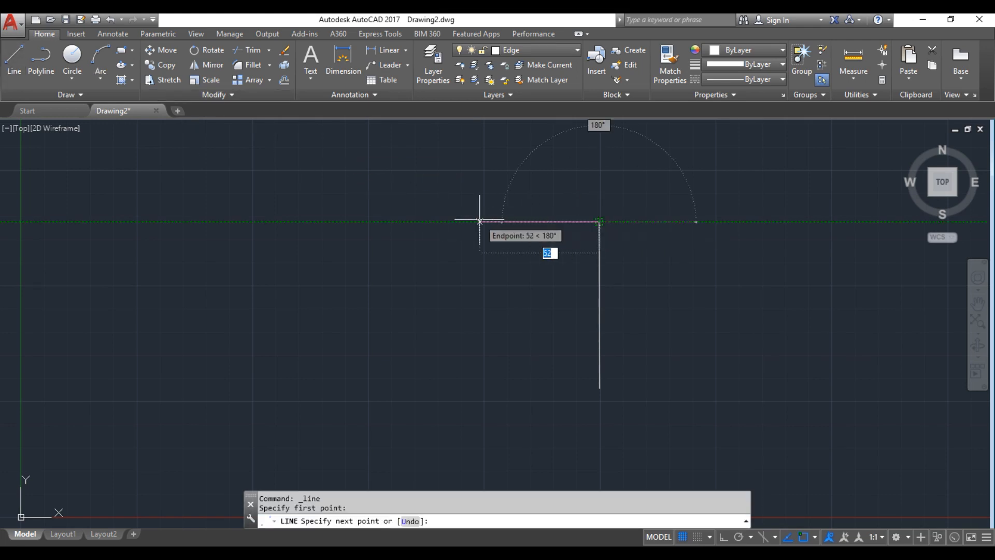
{"action": "type", "text": "70"}
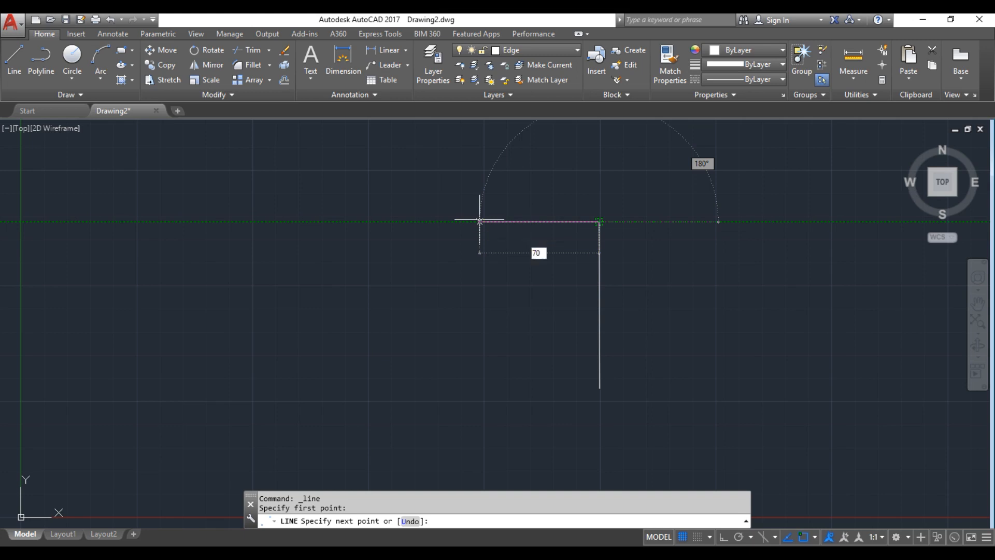
{"action": "key", "text": "Return"}
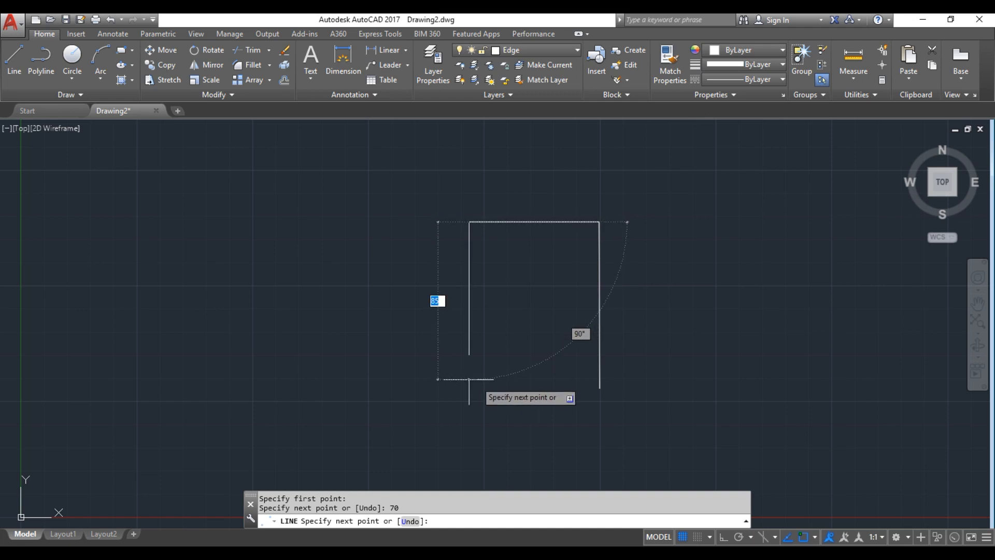
Step: Complete the rectangle with a 90-unit line downward and a 70-unit line to the right, closing it at the first vertical line
{"action": "type", "text": "90"}
{"action": "key", "text": "Return"}
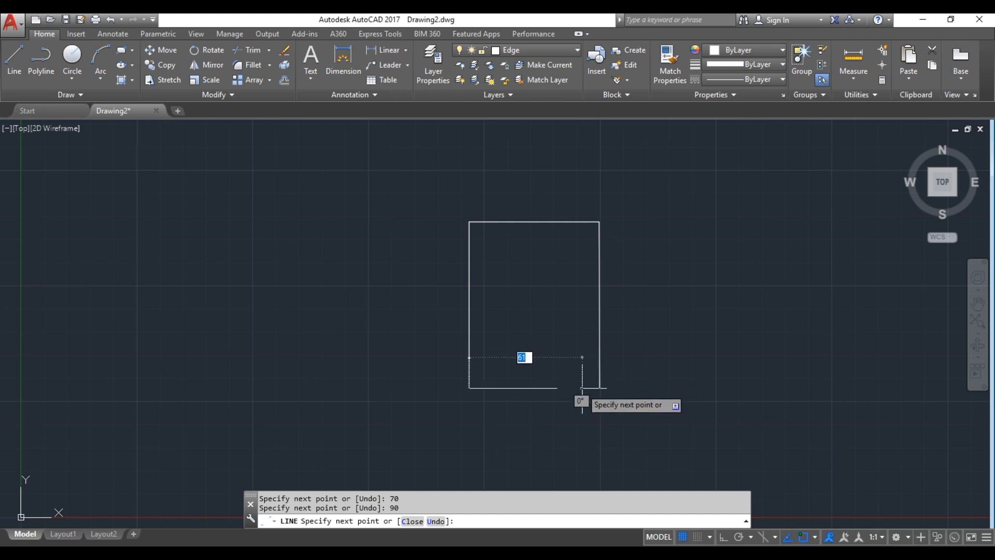
{"action": "type", "text": "70"}
{"action": "key", "text": "Return"}
{"action": "key", "text": "Escape"}
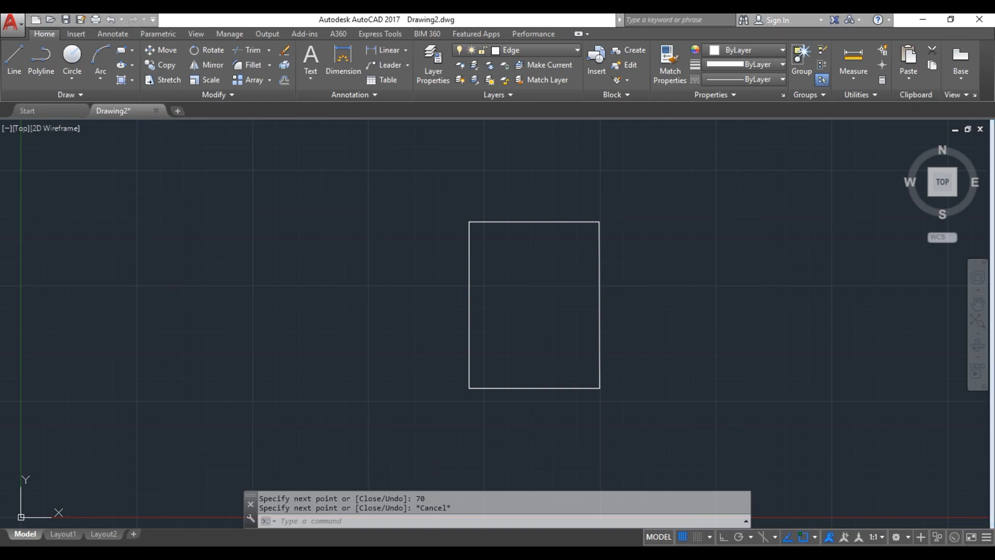
Step: Recheck Figure 1 in the exam paper, then in AutoCAD draw a 35-unit line along the rectangle's top edge from its left corner, plus a short downward line
{"action": "key", "text": "alt+Tab"}
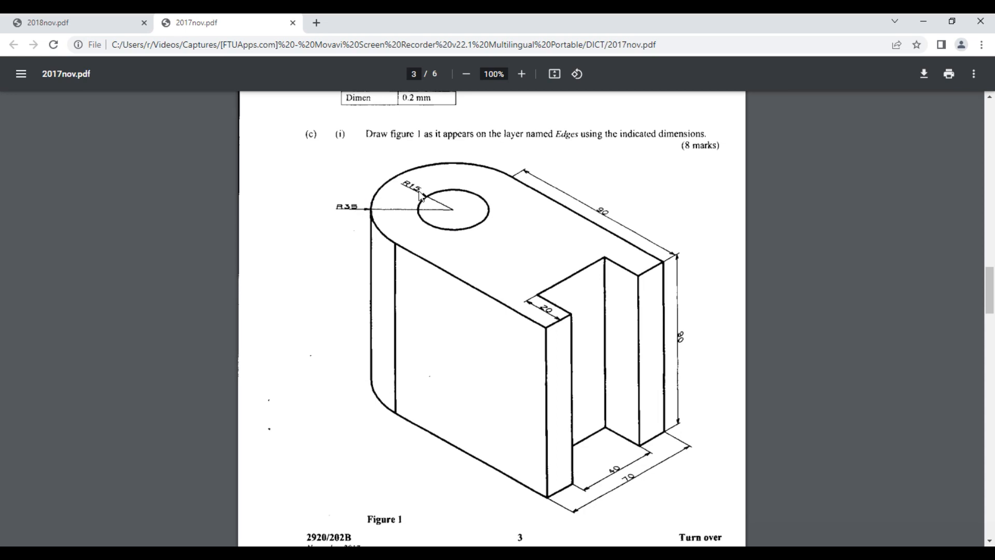
{"action": "key", "text": "alt+Tab"}
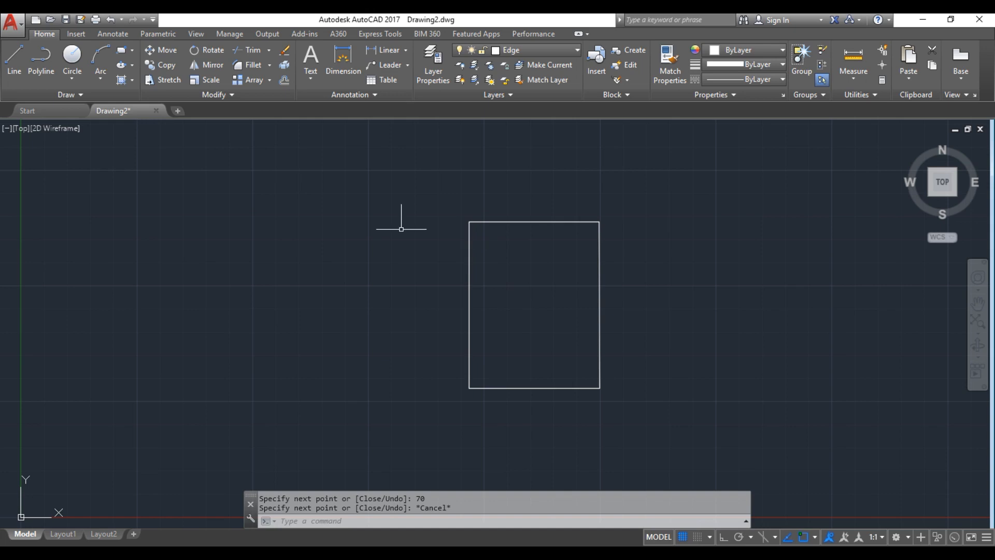
{"action": "left_click", "coordinate": [6, 56]}
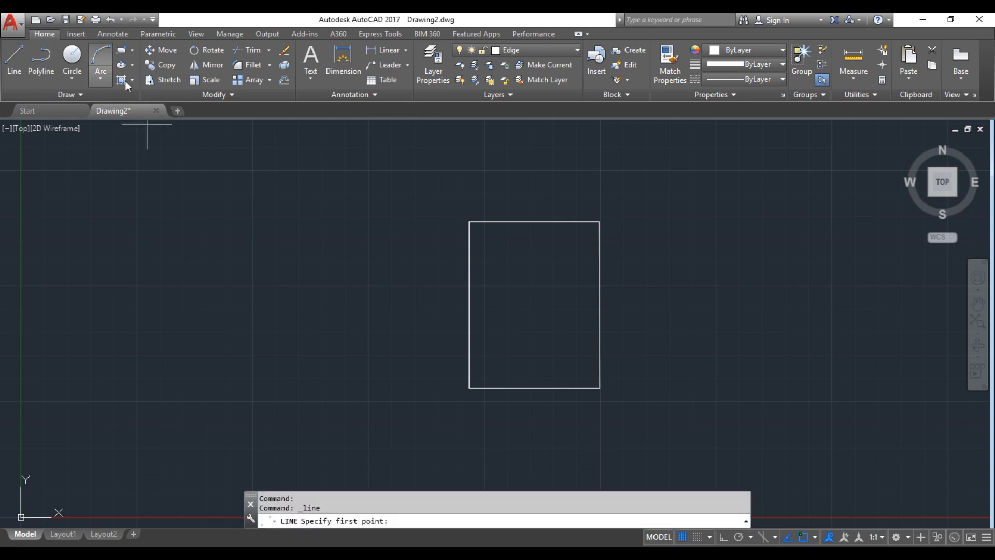
{"action": "left_click", "coordinate": [469, 222]}
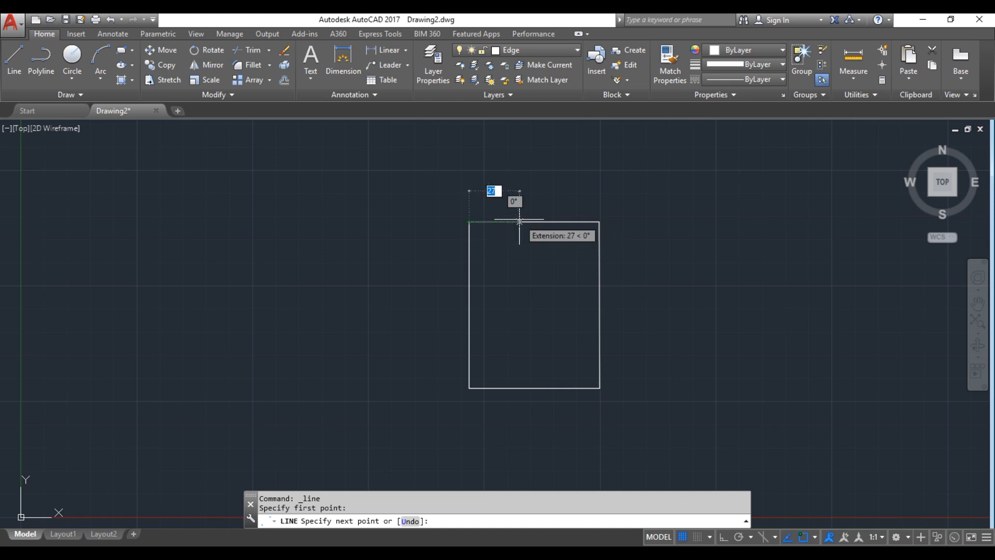
{"action": "type", "text": "3"}
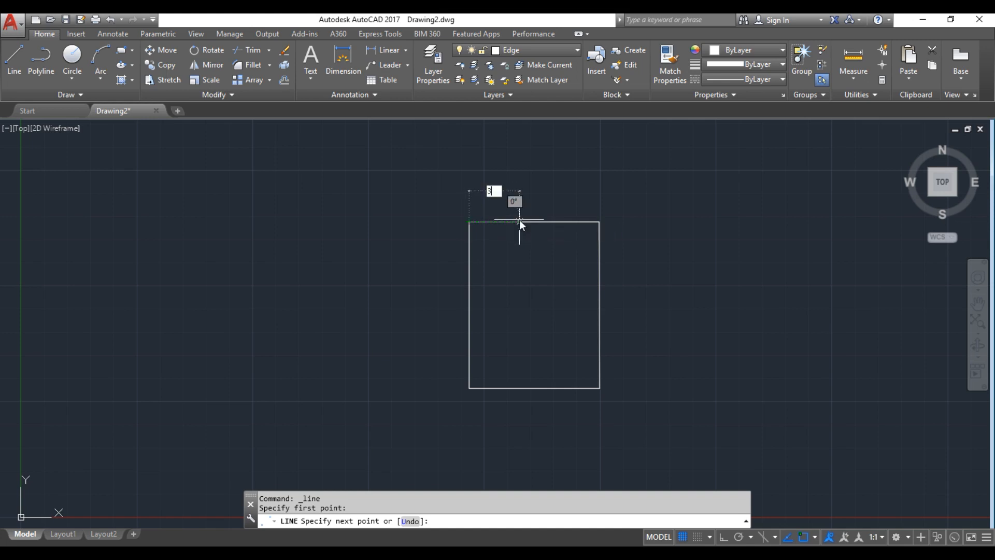
{"action": "type", "text": "5"}
{"action": "key", "text": "Return"}
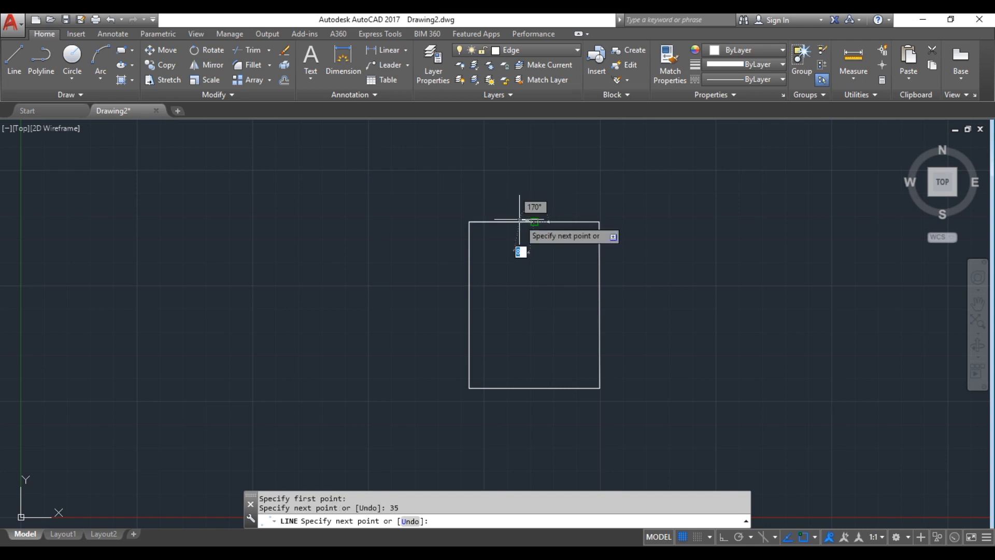
{"action": "left_click", "coordinate": [532, 283]}
{"action": "key", "text": "Escape"}
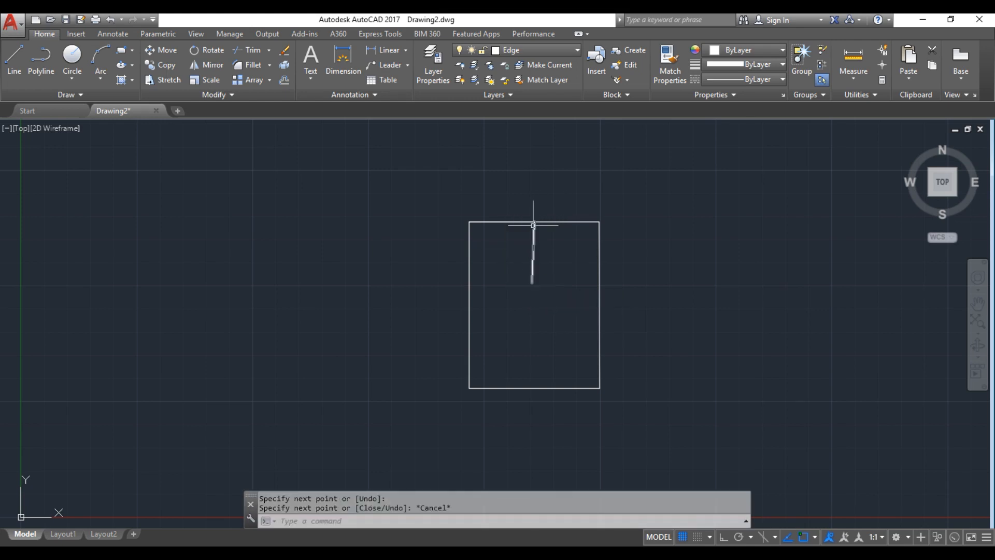
Step: Draw a circle of radius 15 centred on the midpoint of the rectangle's top edge
{"action": "left_click", "coordinate": [69, 80]}
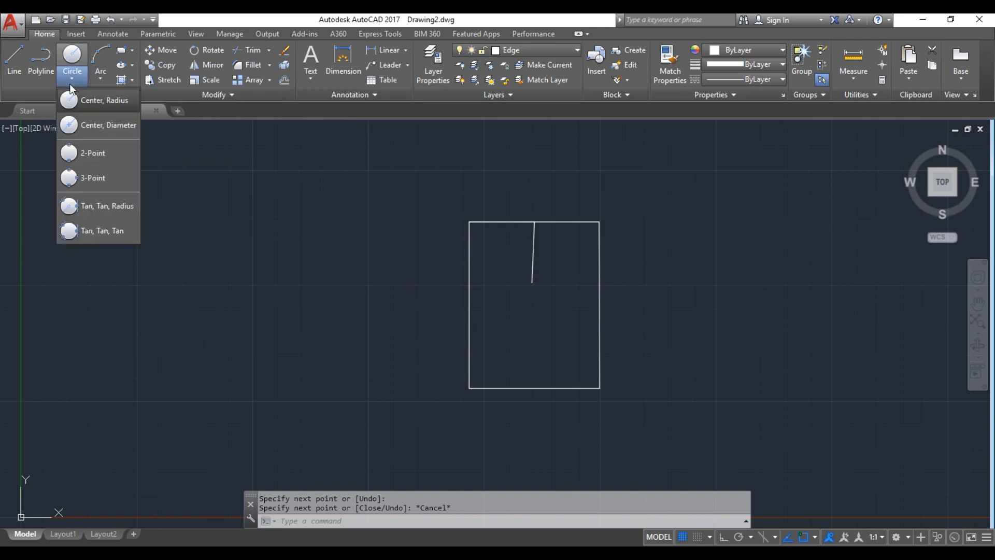
{"action": "left_click", "coordinate": [110, 105]}
{"action": "left_click", "coordinate": [533, 221]}
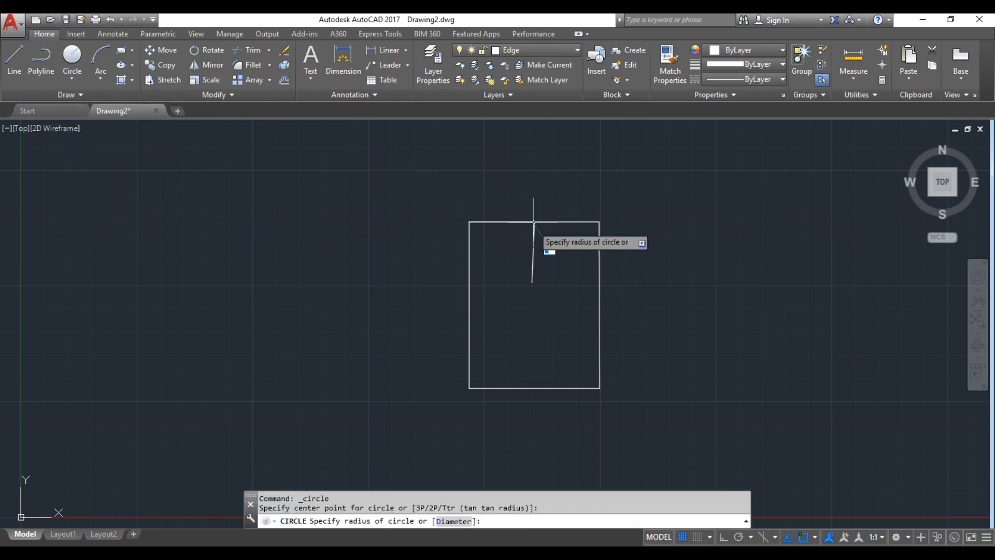
{"action": "type", "text": "15"}
{"action": "key", "text": "Return"}
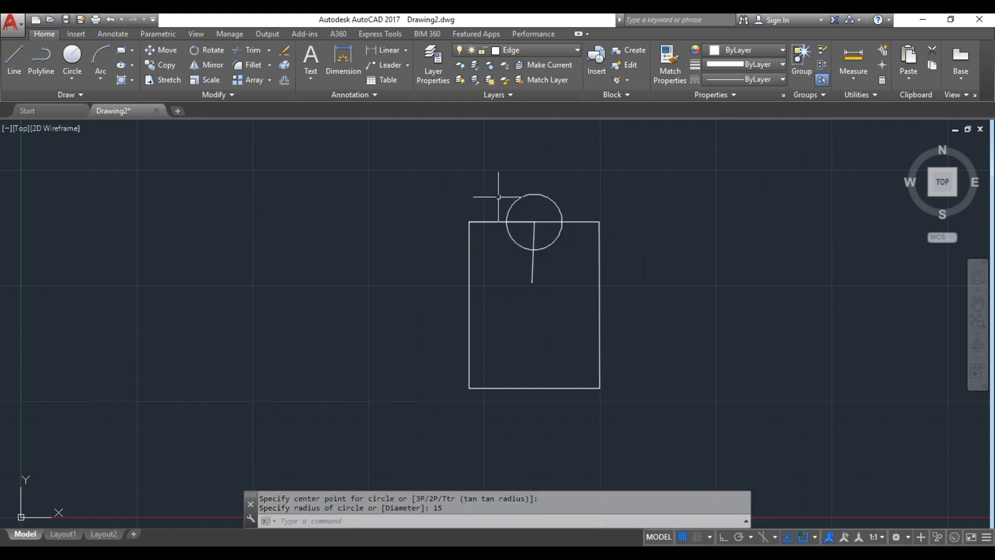
Step: Draw a concentric circle of radius 35 around the small circle's centre
{"action": "left_click", "coordinate": [75, 81]}
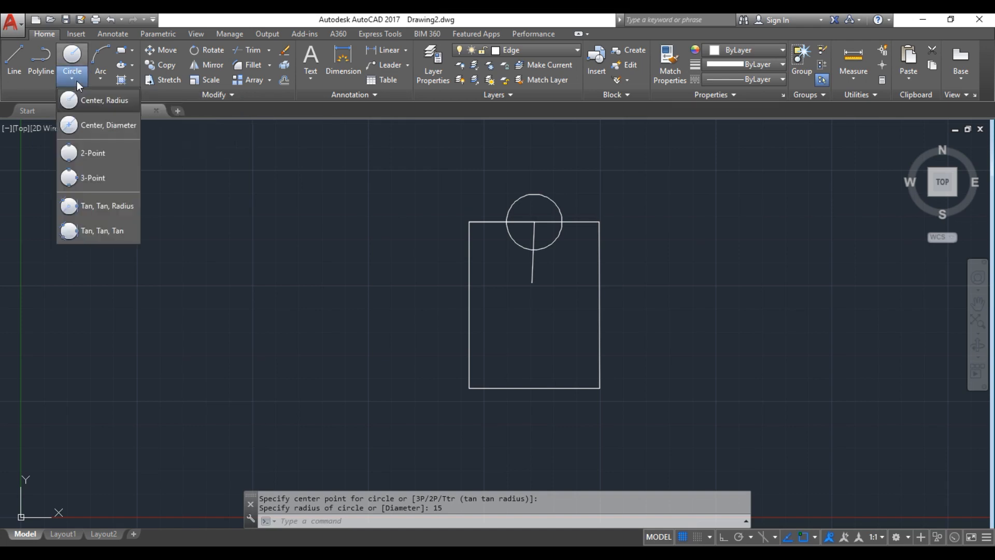
{"action": "left_click", "coordinate": [110, 107]}
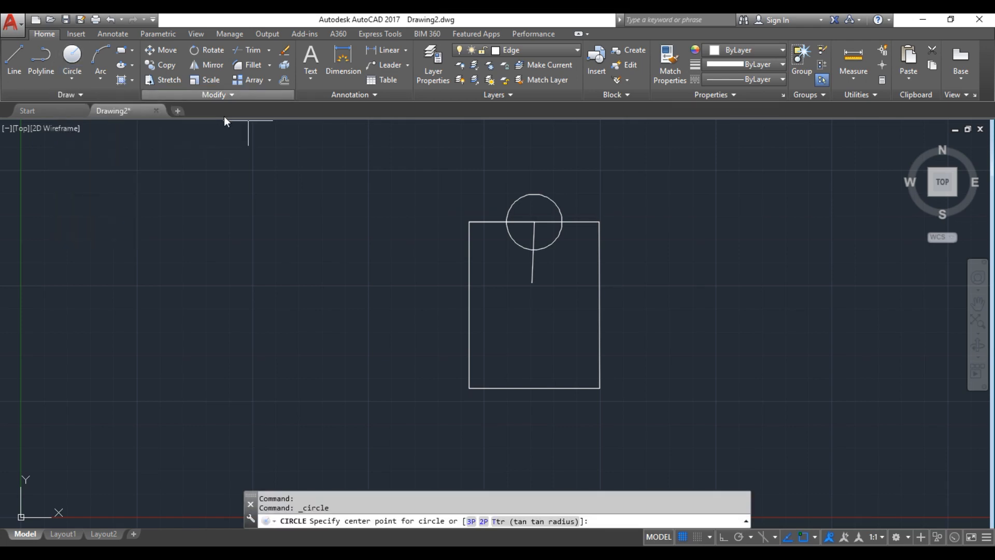
{"action": "left_click", "coordinate": [534, 222]}
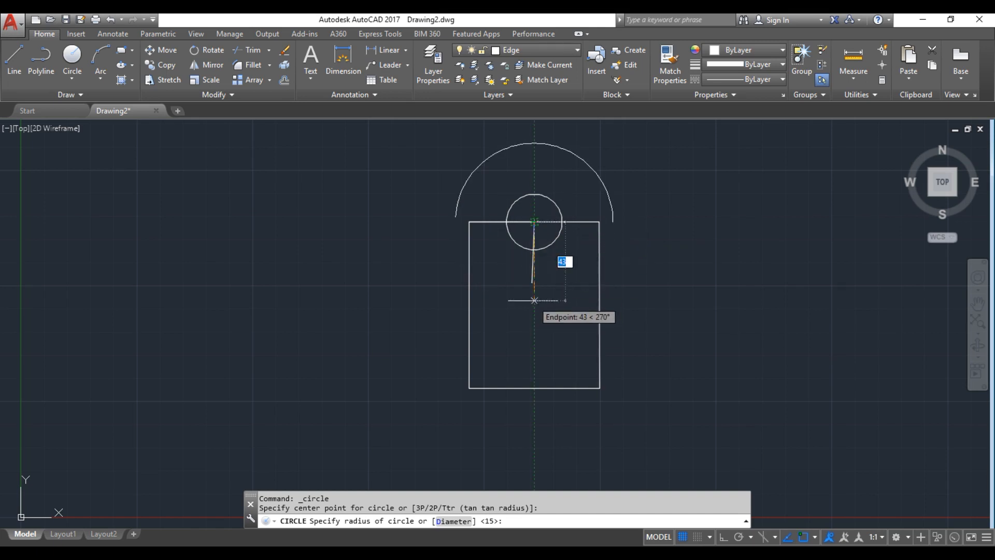
{"action": "type", "text": "35"}
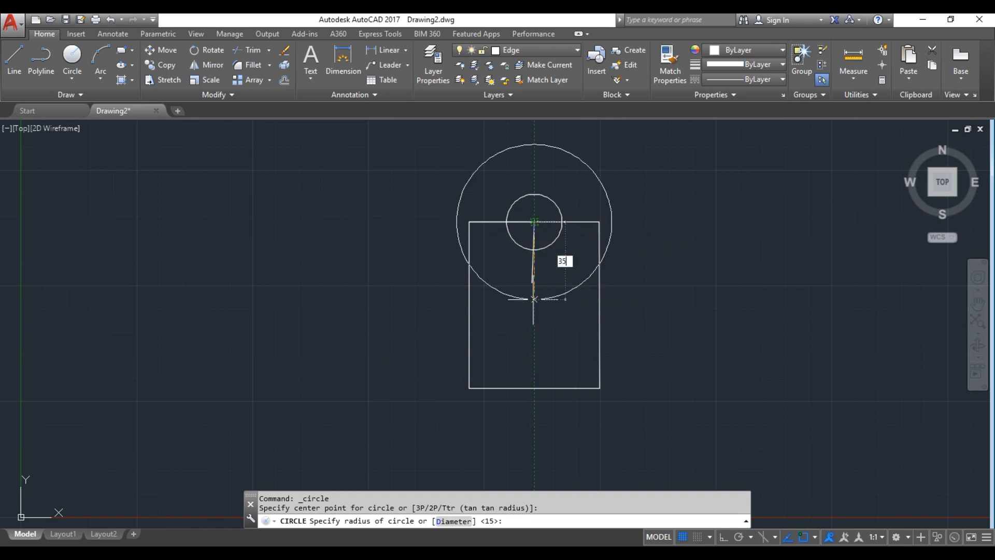
{"action": "key", "text": "Return"}
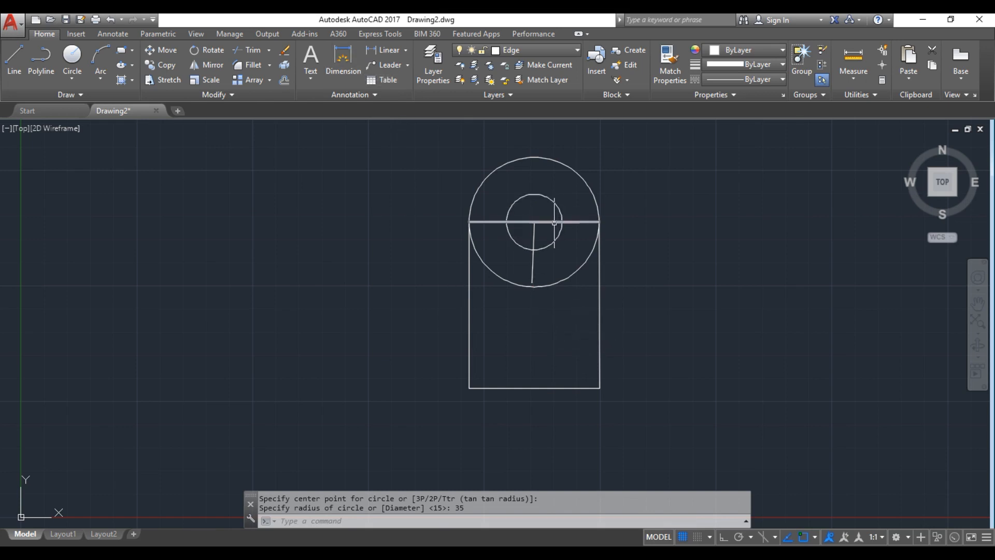
{"action": "left_click", "coordinate": [533, 241]}
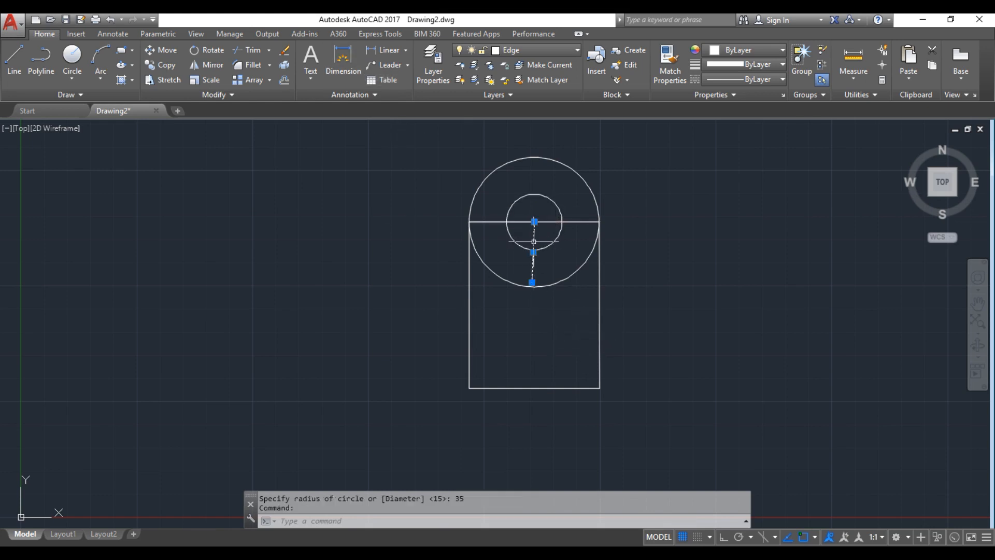
{"action": "left_click", "coordinate": [549, 222]}
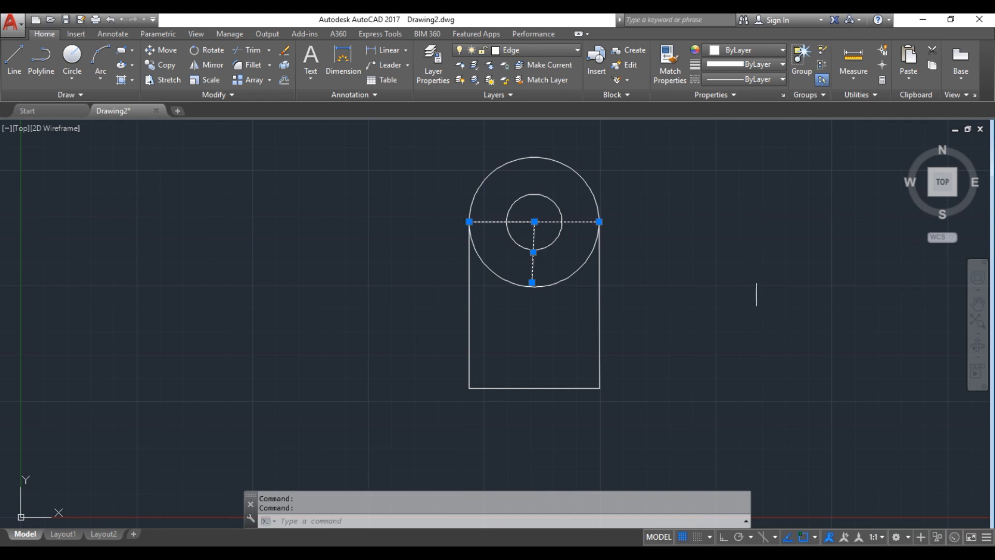
{"action": "left_click", "coordinate": [767, 280]}
{"action": "key", "text": "Escape"}
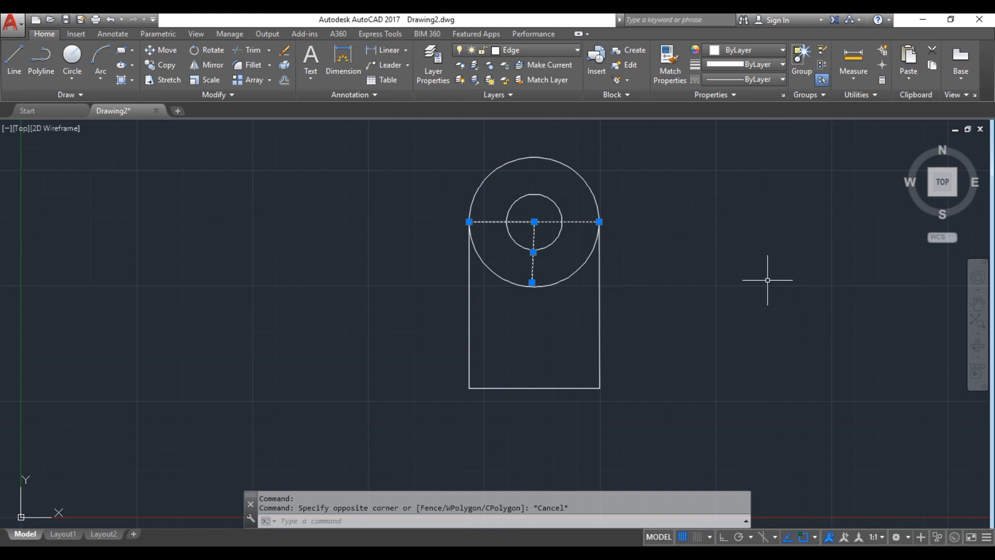
{"action": "left_click", "coordinate": [767, 280]}
{"action": "left_click", "coordinate": [693, 232]}
{"action": "left_click", "coordinate": [694, 232]}
{"action": "key", "text": "Escape"}
{"action": "key", "text": "Escape"}
Step: Using all objects as cutting edges, trim the large circle's lower half, the top edge's right half, and the short line inside the small circle
{"action": "mouse_move", "coordinate": [652, 147]}
{"action": "left_mouse_down"}
{"action": "mouse_move", "coordinate": [484, 133]}
{"action": "mouse_move", "coordinate": [461, 444]}
{"action": "mouse_move", "coordinate": [706, 372]}
{"action": "left_mouse_up"}
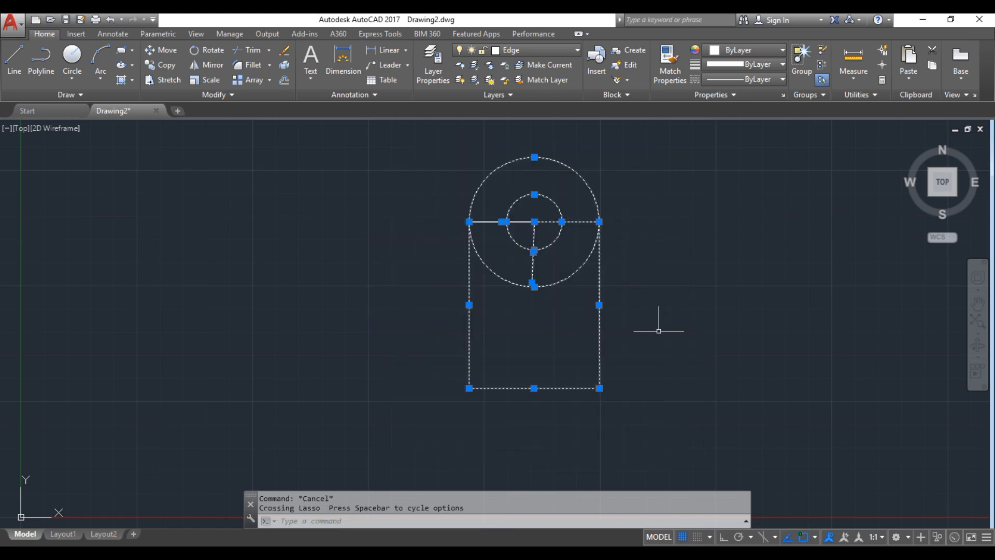
{"action": "left_click", "coordinate": [248, 50]}
{"action": "left_click", "coordinate": [576, 220]}
{"action": "left_click", "coordinate": [582, 263]}
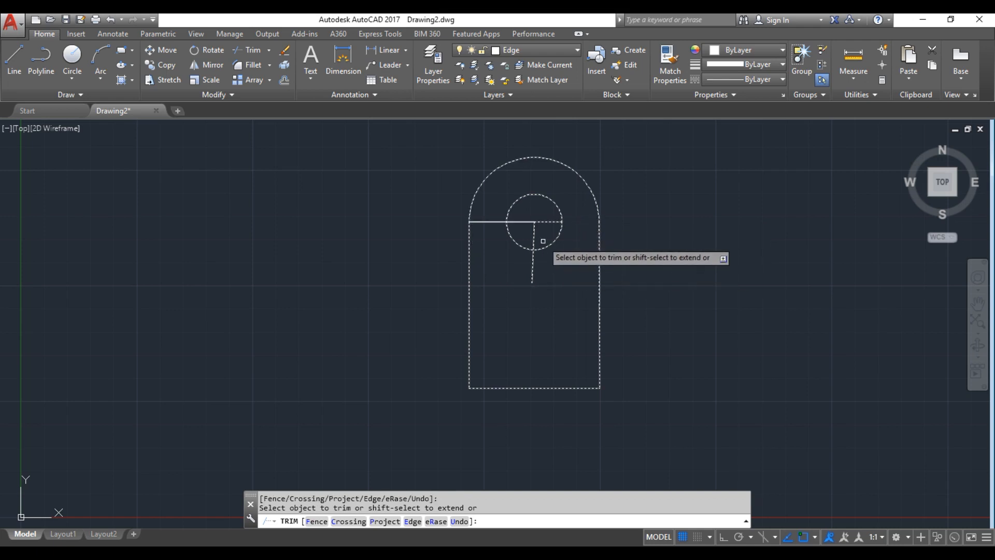
{"action": "left_click", "coordinate": [543, 222]}
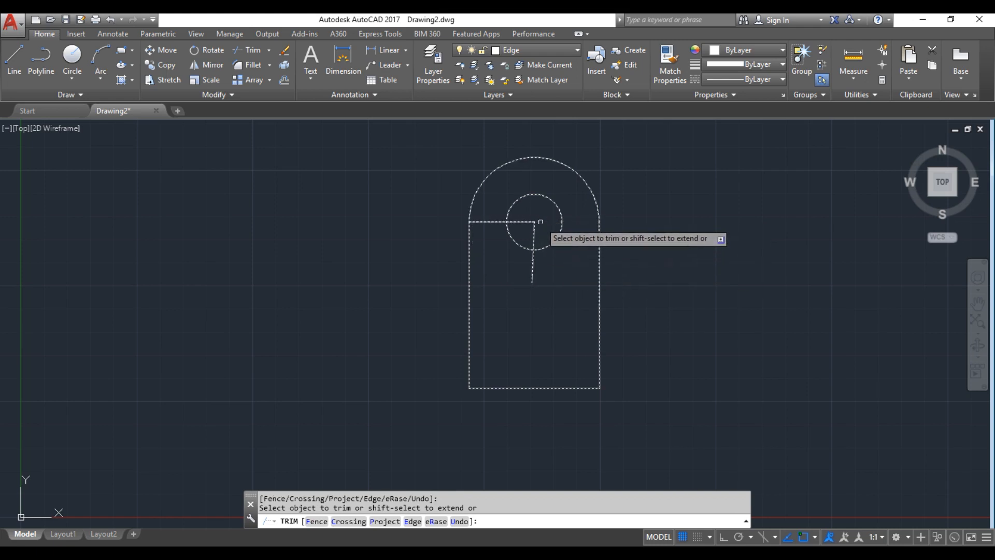
{"action": "left_click", "coordinate": [534, 236]}
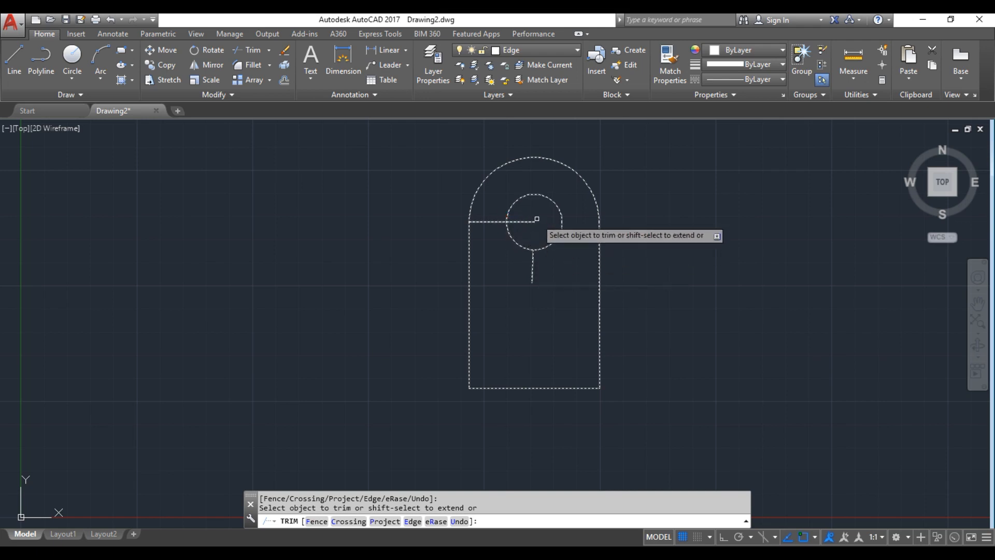
{"action": "key", "text": "Escape"}
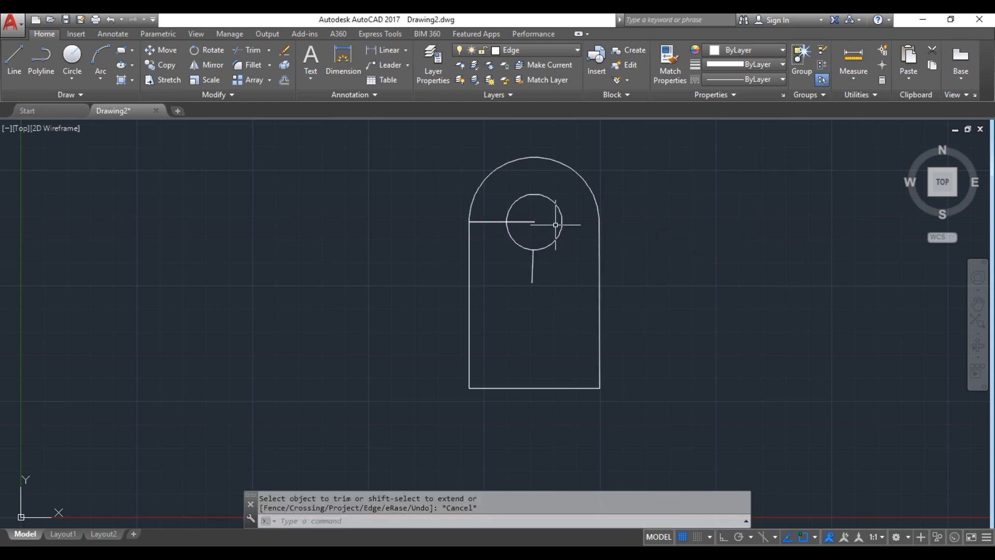
Step: Erase the leftover short line below the small circle and the overlapping horizontal line pieces from the left edge to the circle's centre
{"action": "left_click", "coordinate": [284, 51]}
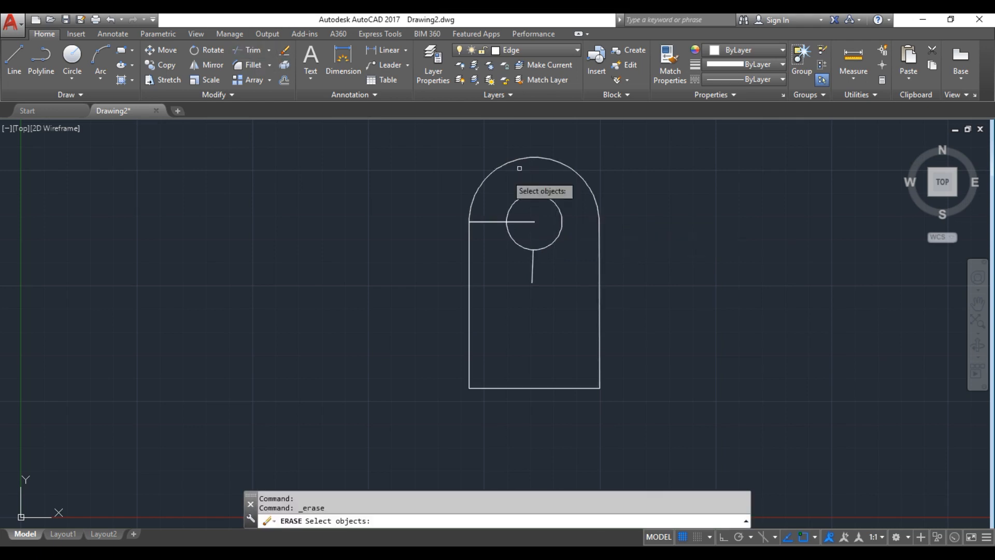
{"action": "left_click", "coordinate": [515, 223]}
{"action": "left_click", "coordinate": [532, 272]}
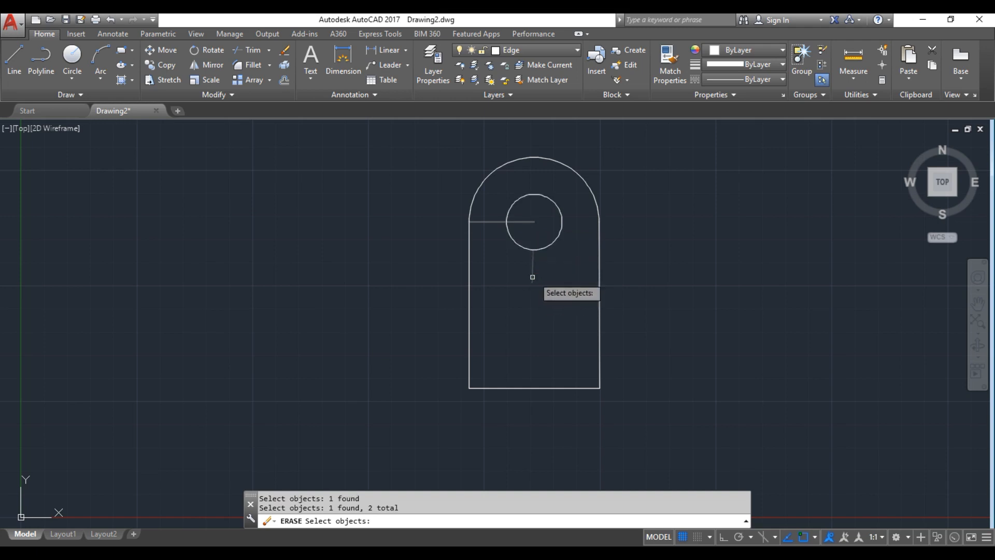
{"action": "key", "text": "Return"}
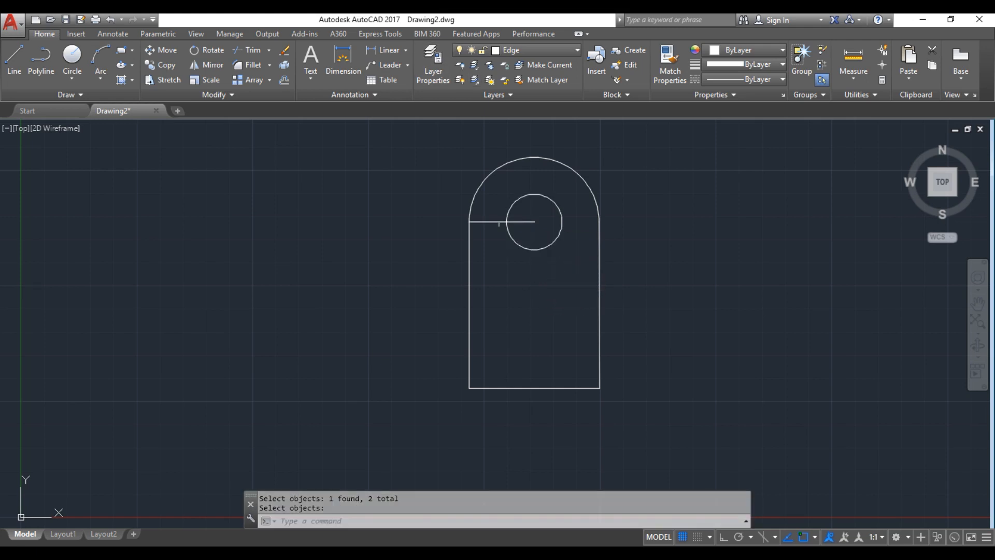
{"action": "left_click", "coordinate": [522, 222]}
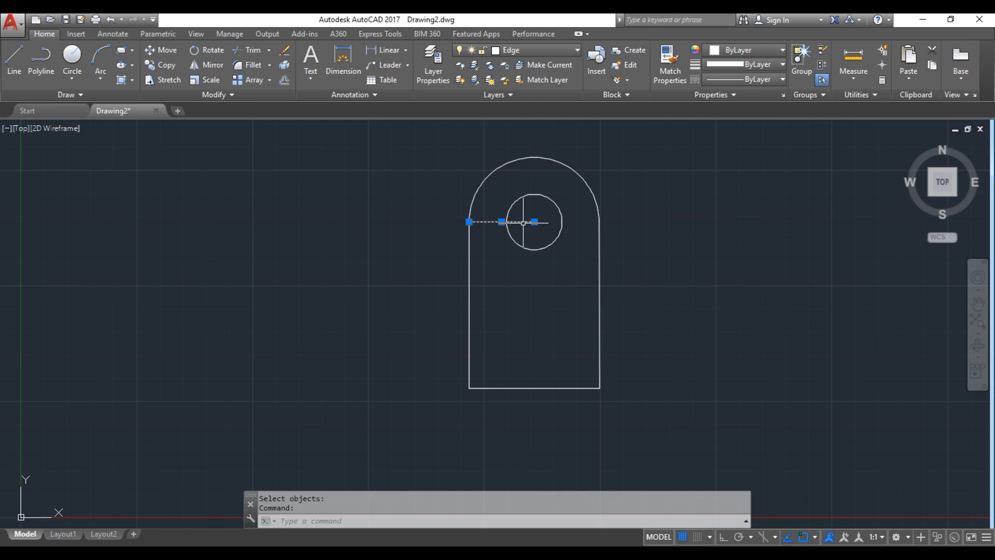
{"action": "left_click", "coordinate": [284, 53]}
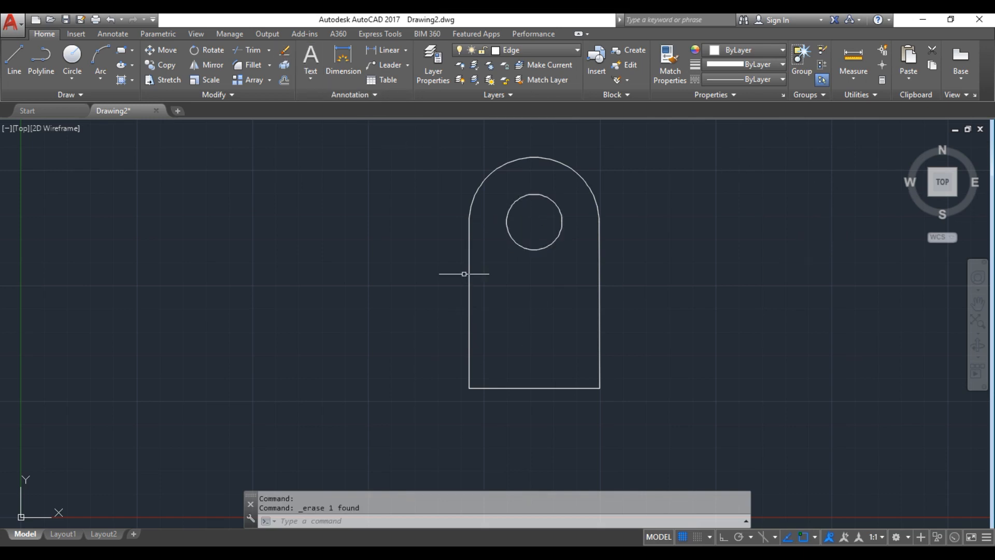
Step: Check the slot dimensions in the exam paper, return to AutoCAD and draw a 15-unit line along the bottom edge from its left corner
{"action": "key", "text": "alt+Tab"}
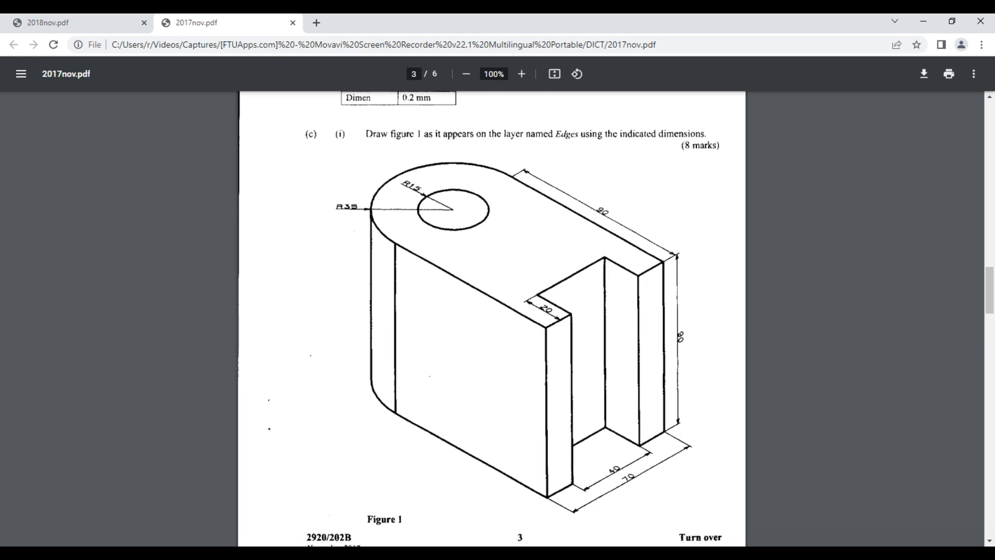
{"action": "left_click", "coordinate": [347, 552]}
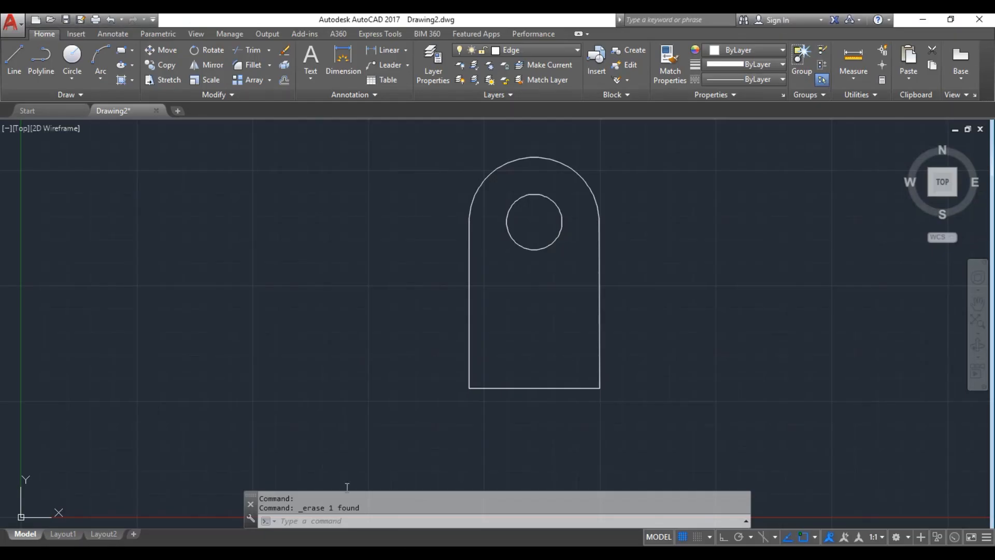
{"action": "left_click", "coordinate": [19, 67]}
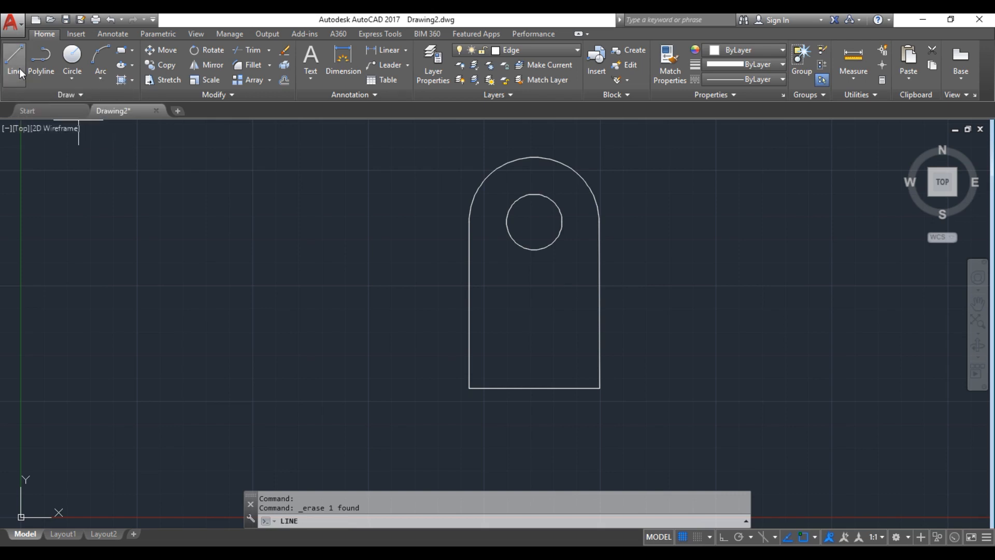
{"action": "left_click", "coordinate": [469, 387]}
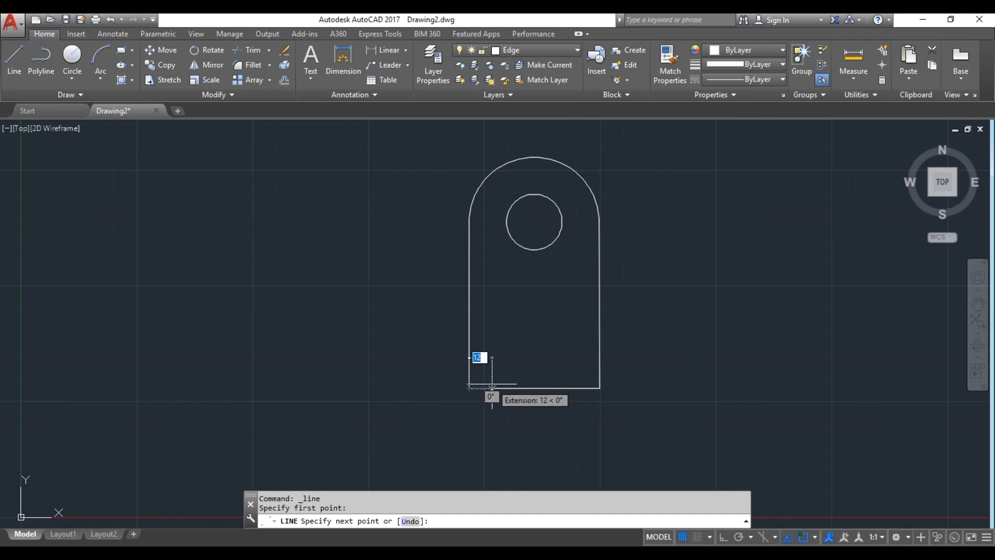
{"action": "type", "text": "1"}
{"action": "key", "text": "Return"}
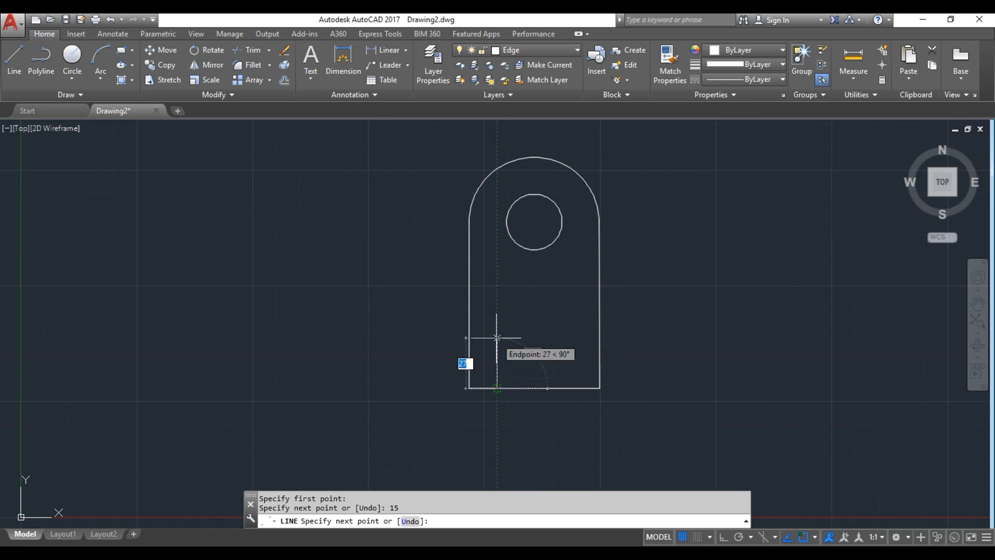
Step: Continue the line from the bottom edge as a rectangular slot outline: 20 units up, 40 across and 20 back down
{"action": "type", "text": "20"}
{"action": "key", "text": "Return"}
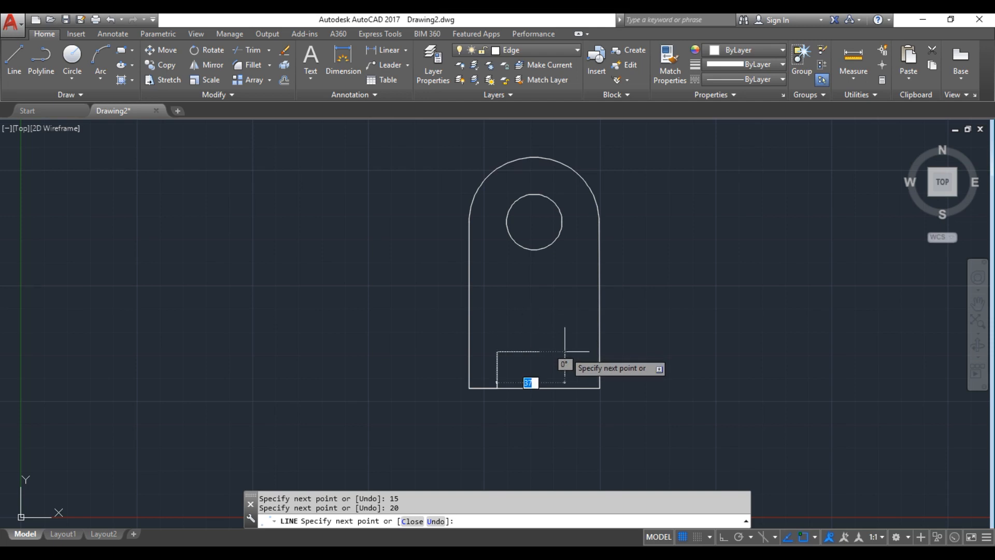
{"action": "type", "text": "4"}
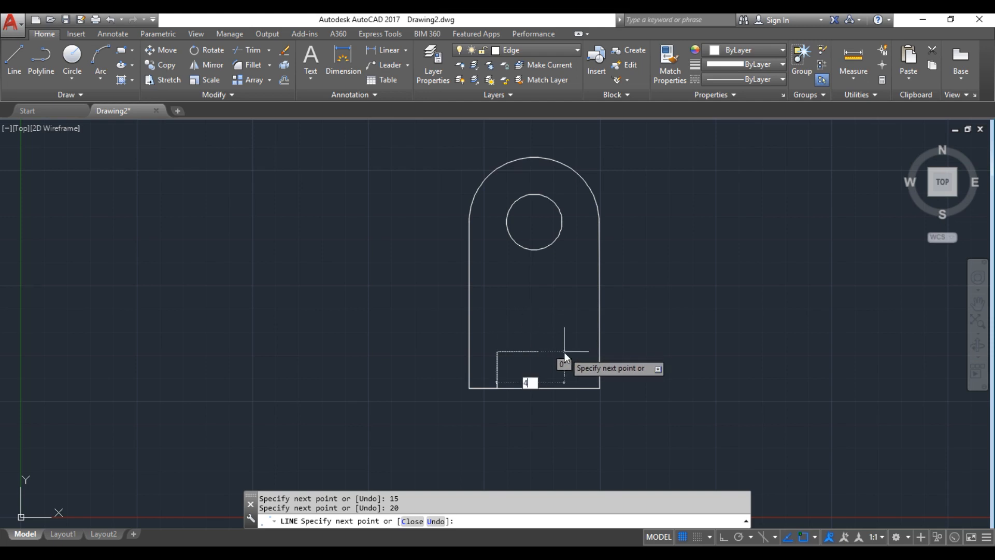
{"action": "type", "text": "0"}
{"action": "key", "text": "Return"}
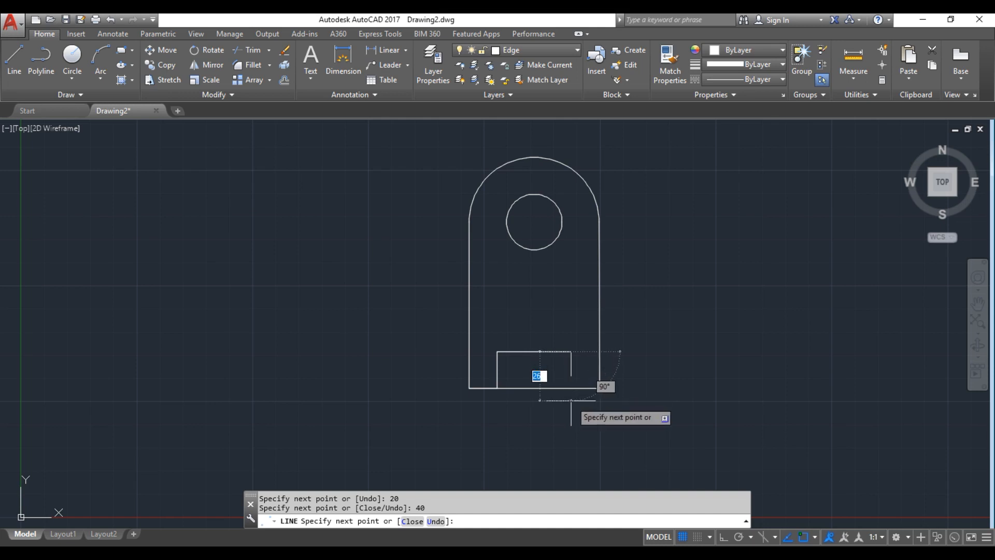
{"action": "type", "text": "20"}
{"action": "key", "text": "Return"}
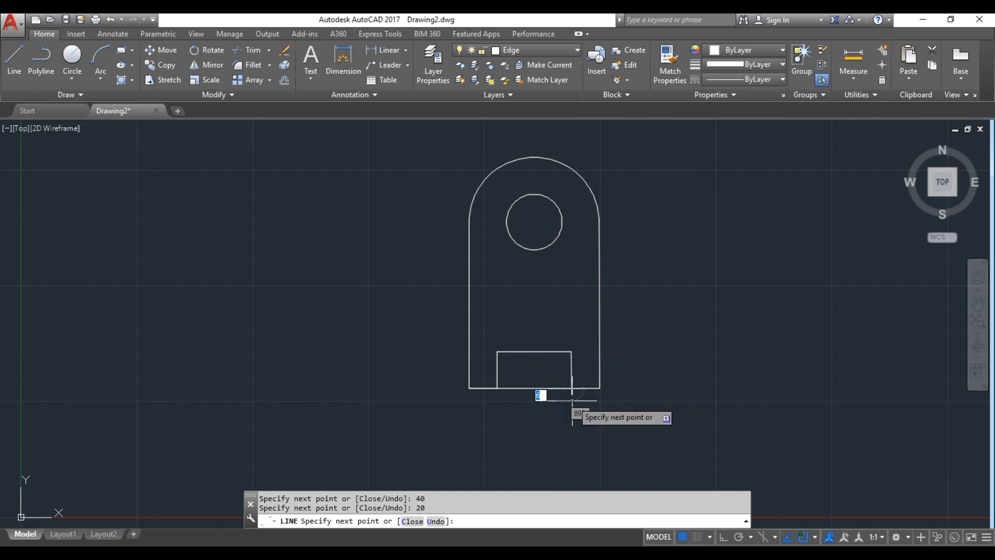
{"action": "key", "text": "Return"}
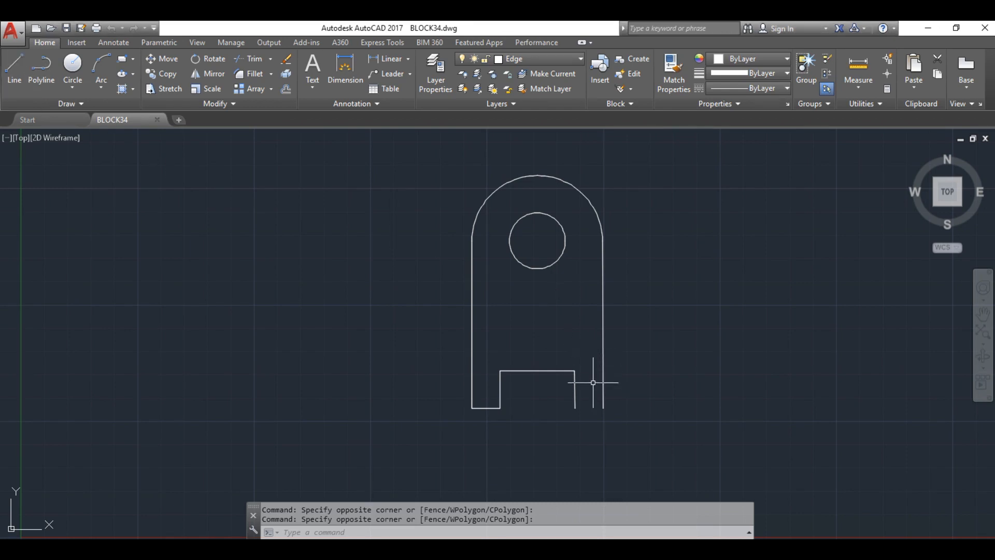
Step: Draw a line closing the bottom edge between the slot's right side and the outline's lower-right corner
{"action": "left_click", "coordinate": [14, 65]}
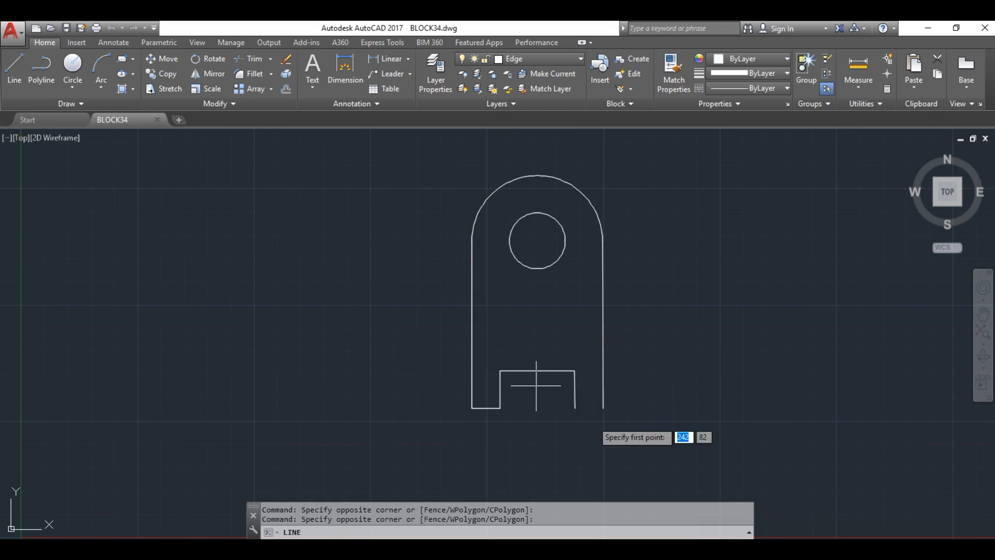
{"action": "left_click", "coordinate": [575, 408]}
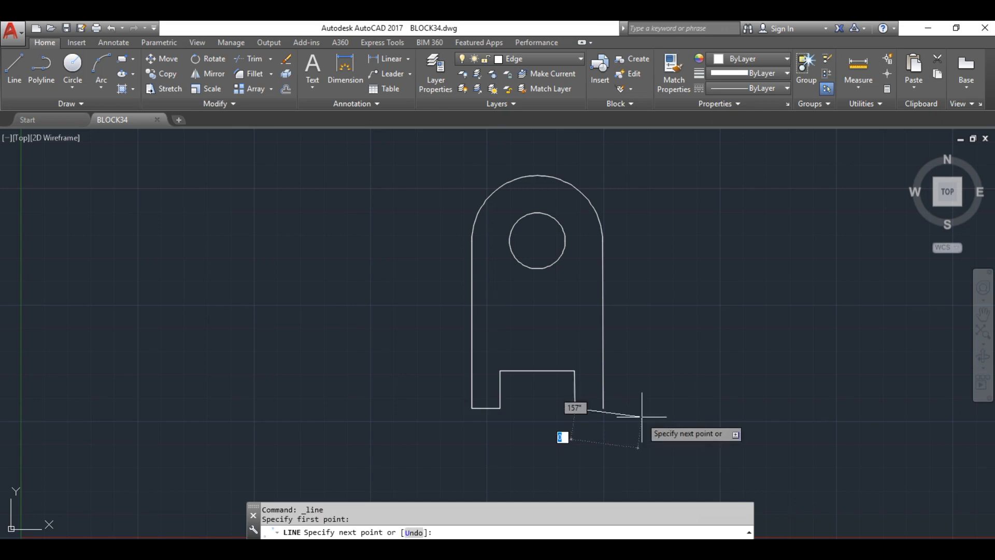
{"action": "left_click", "coordinate": [603, 408]}
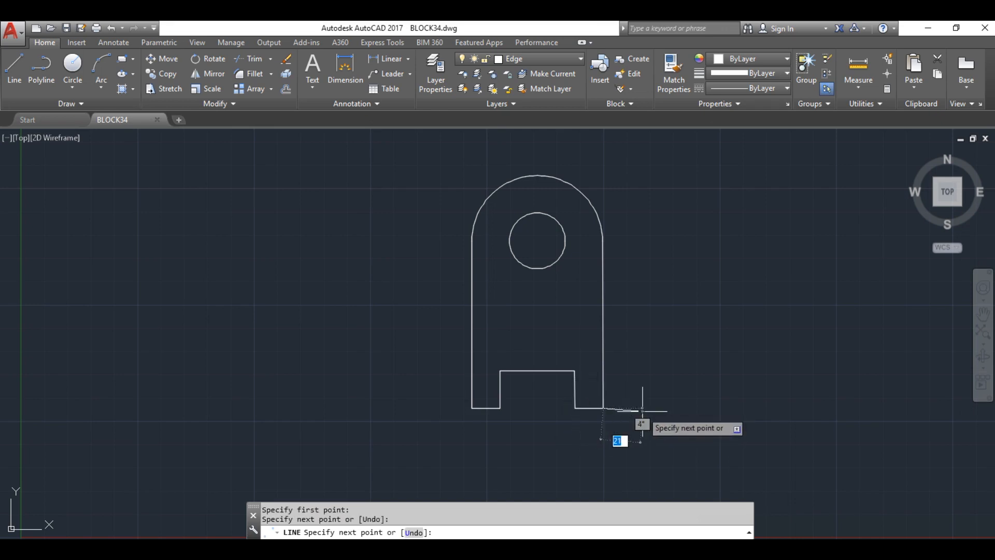
{"action": "key", "text": "Escape"}
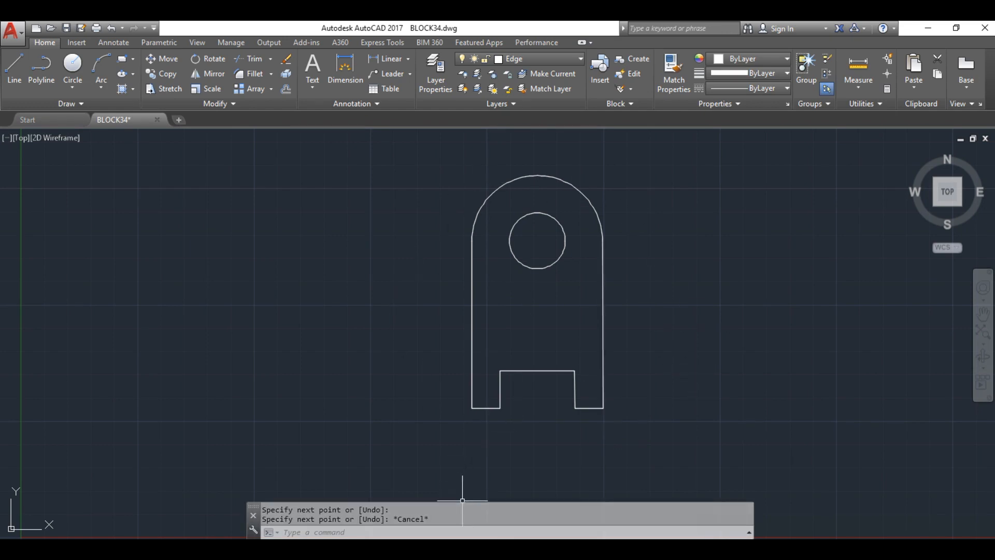
Step: Check Figure 1 in the exam paper, return to AutoCAD and join the outer outline's lines and arc, including the slot, into one polyline
{"action": "key", "text": "alt+Tab"}
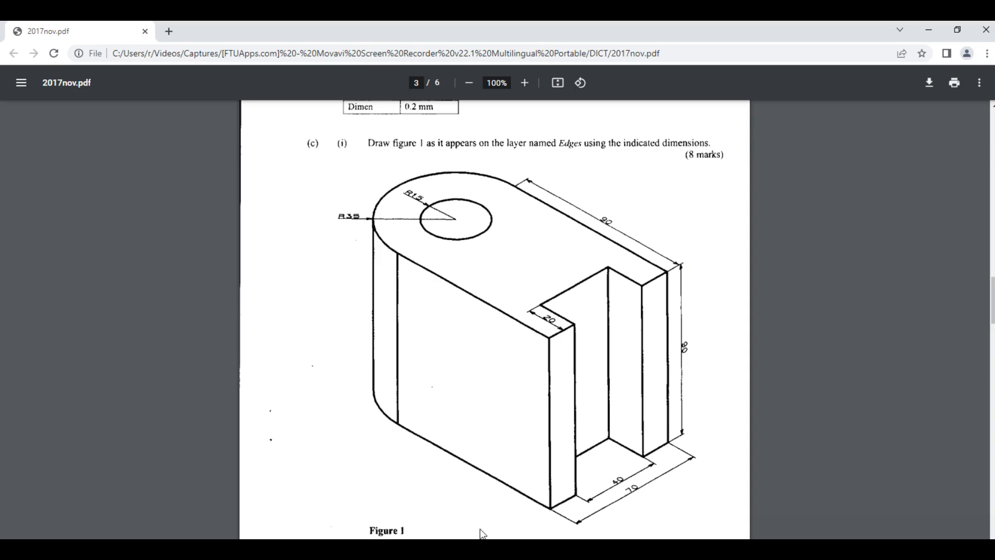
{"action": "mouse_move", "coordinate": [445, 549]}
{"action": "left_click", "coordinate": [445, 508]}
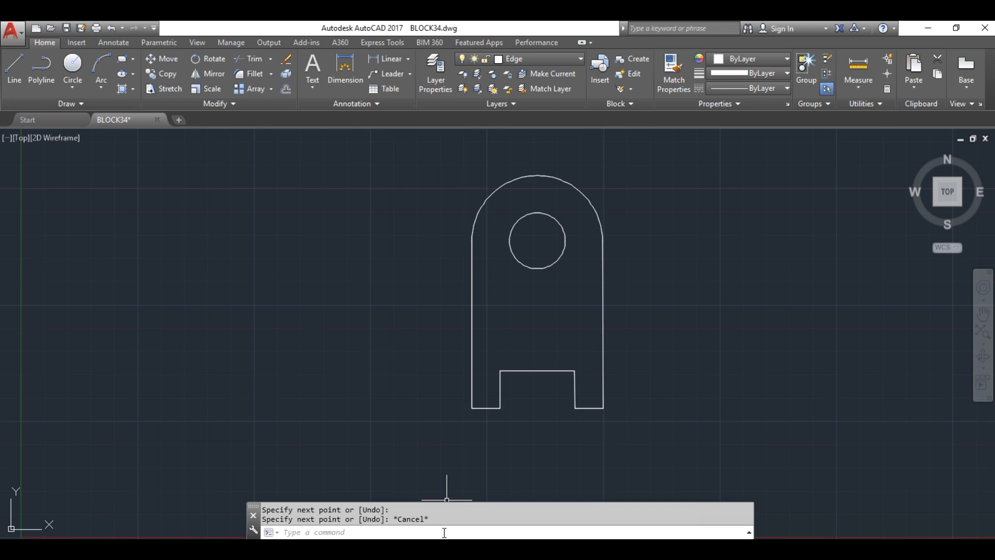
{"action": "left_click", "coordinate": [387, 533]}
{"action": "type", "text": "J"}
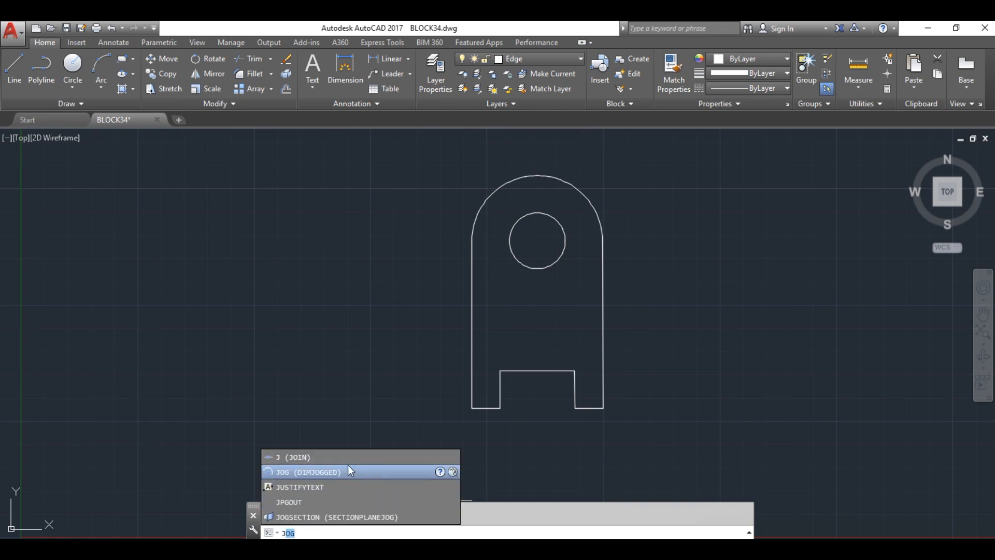
{"action": "left_click", "coordinate": [343, 458]}
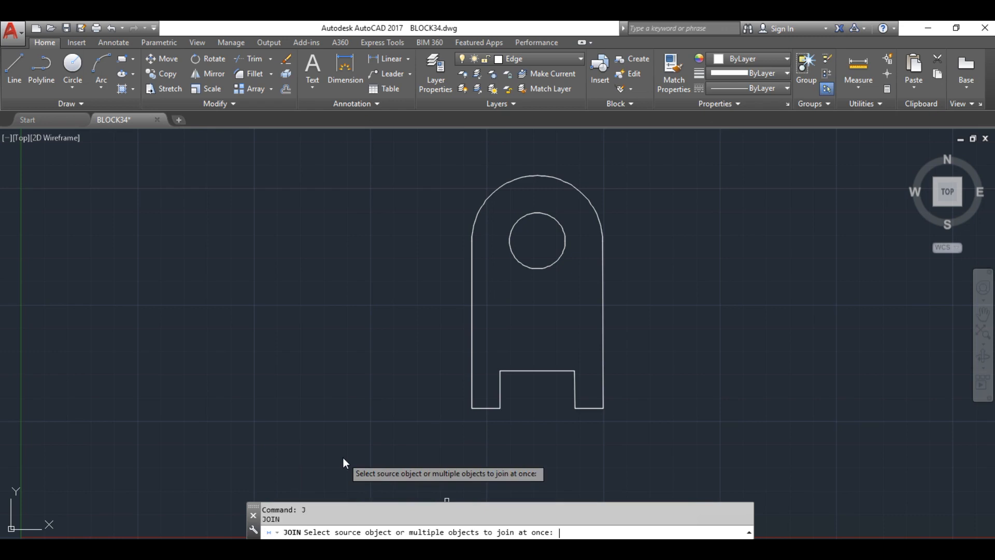
{"action": "left_click", "coordinate": [537, 370]}
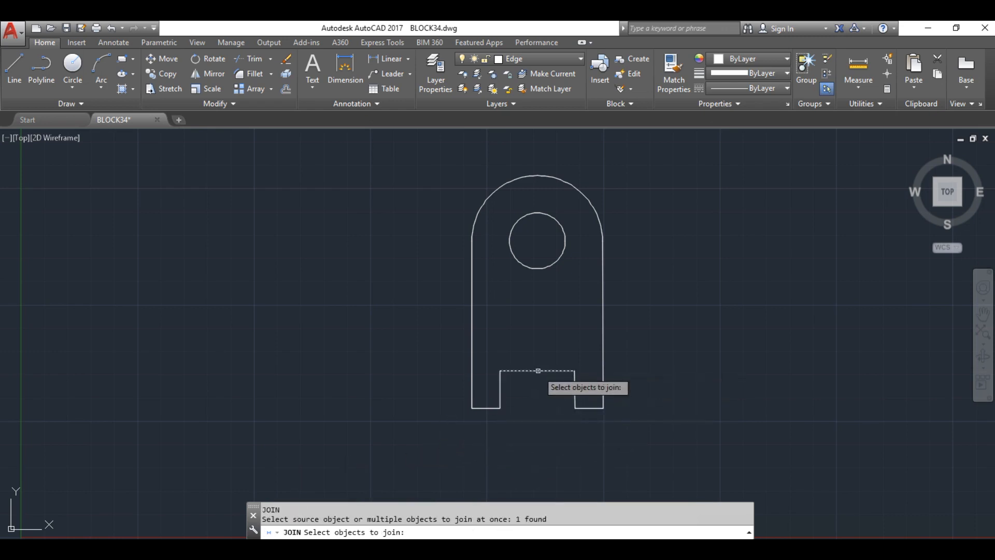
{"action": "left_click", "coordinate": [575, 388]}
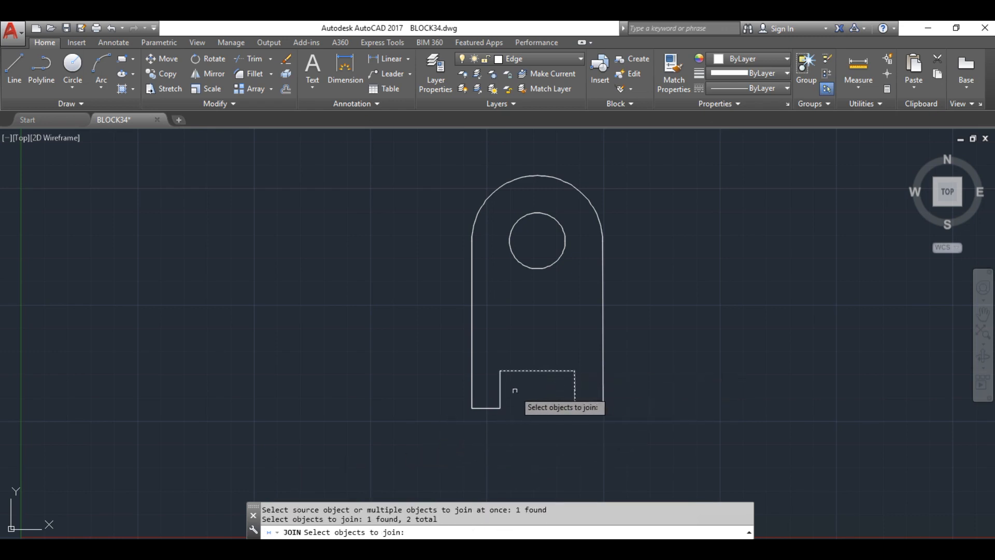
{"action": "left_click", "coordinate": [499, 394]}
{"action": "left_click", "coordinate": [485, 408]}
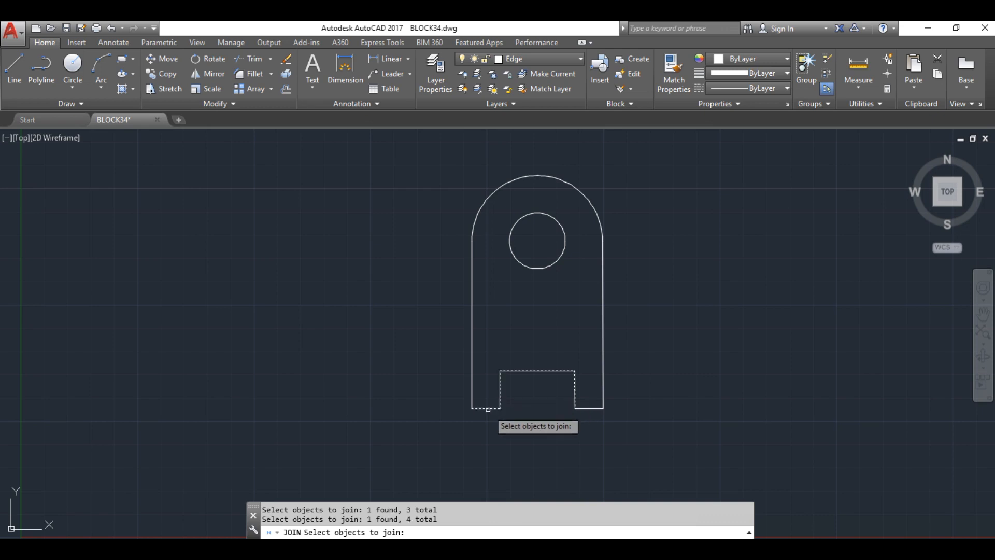
{"action": "left_click", "coordinate": [581, 408]}
{"action": "left_click", "coordinate": [602, 398]}
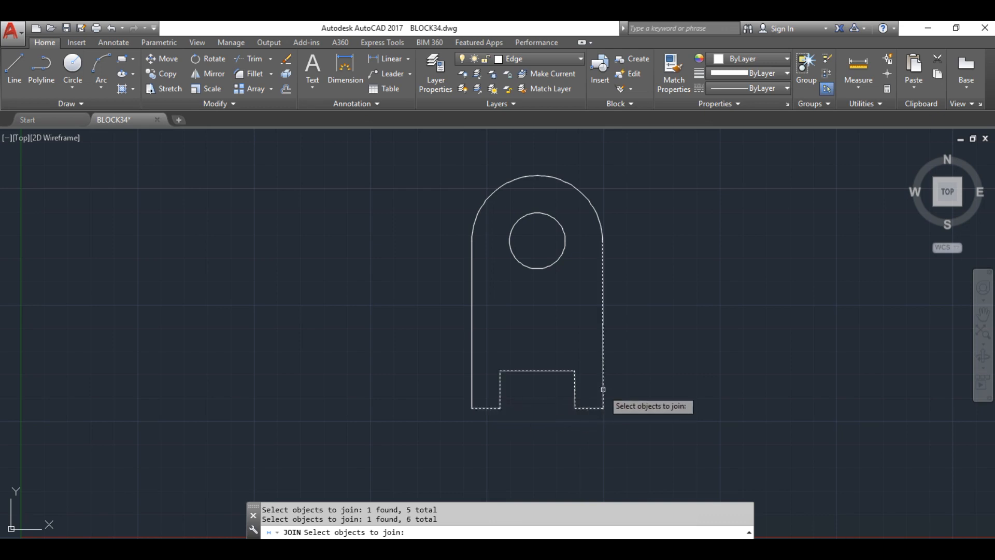
{"action": "left_click", "coordinate": [597, 217]}
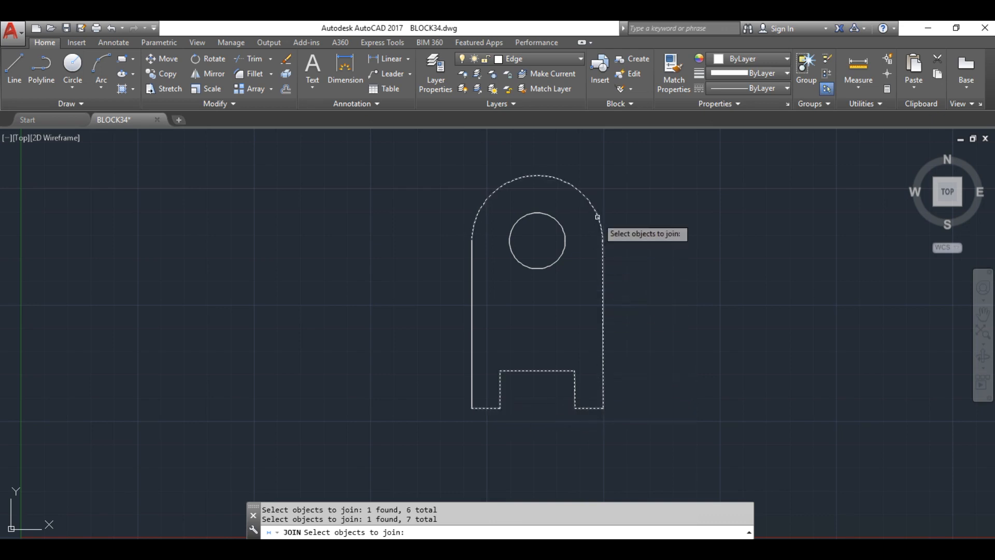
{"action": "left_click", "coordinate": [475, 286]}
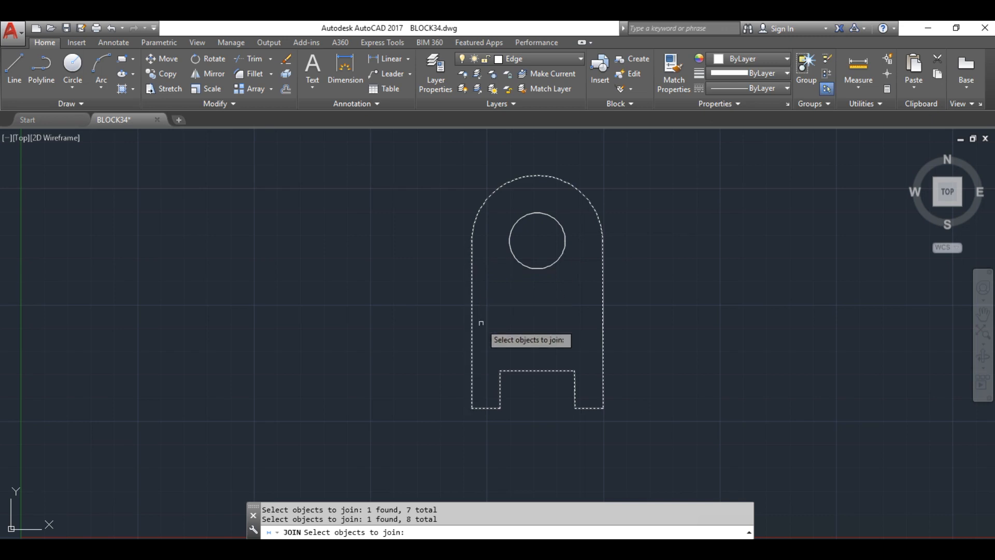
{"action": "key", "text": "Return"}
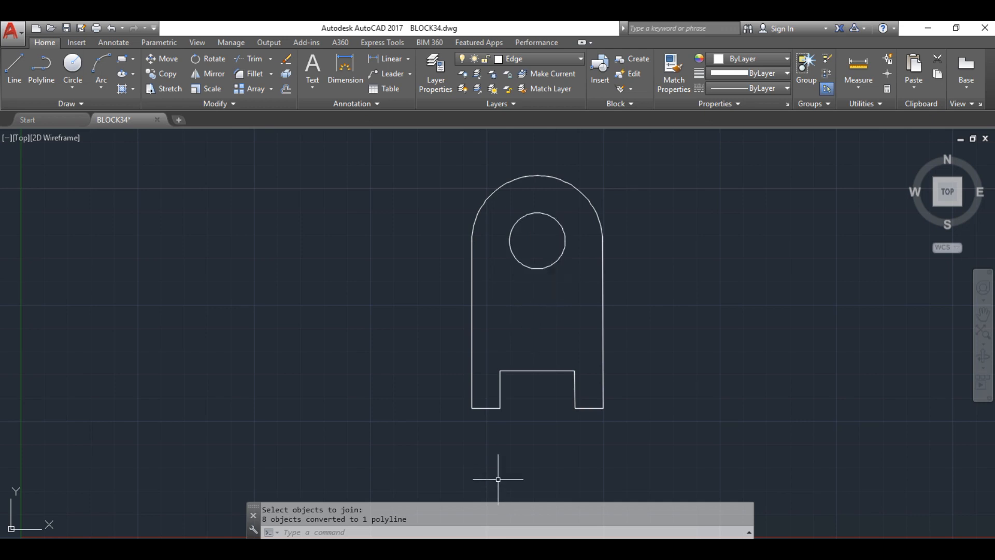
Step: Extrude the joined outer outline to a height of 90, leaving out the circle
{"action": "left_click", "coordinate": [442, 531]}
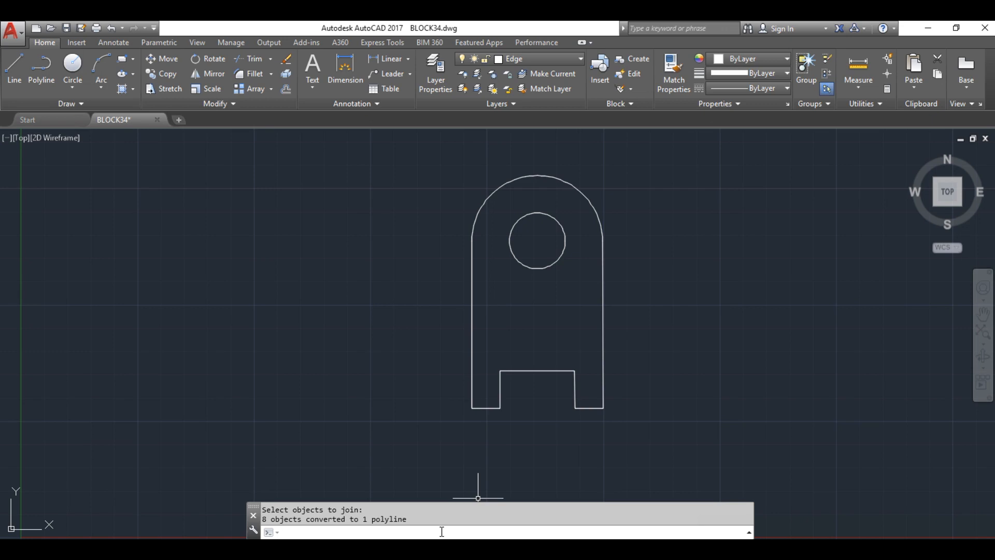
{"action": "type", "text": "EXTRUDE"}
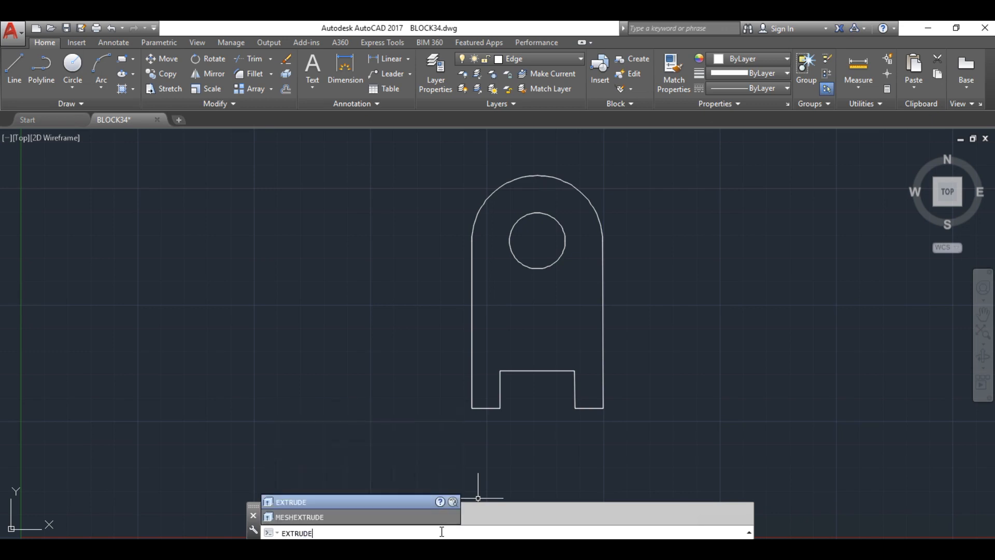
{"action": "left_click", "coordinate": [413, 506]}
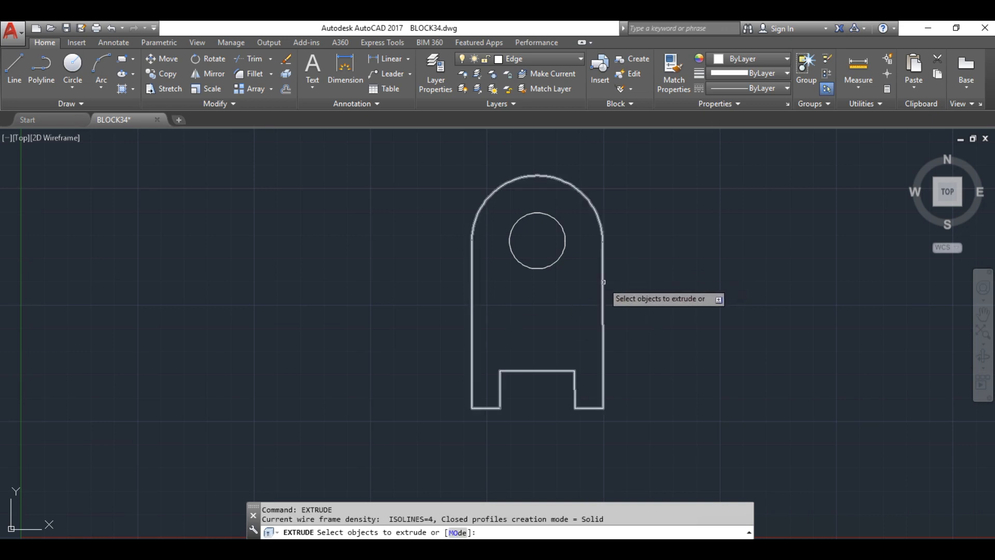
{"action": "left_click", "coordinate": [603, 282]}
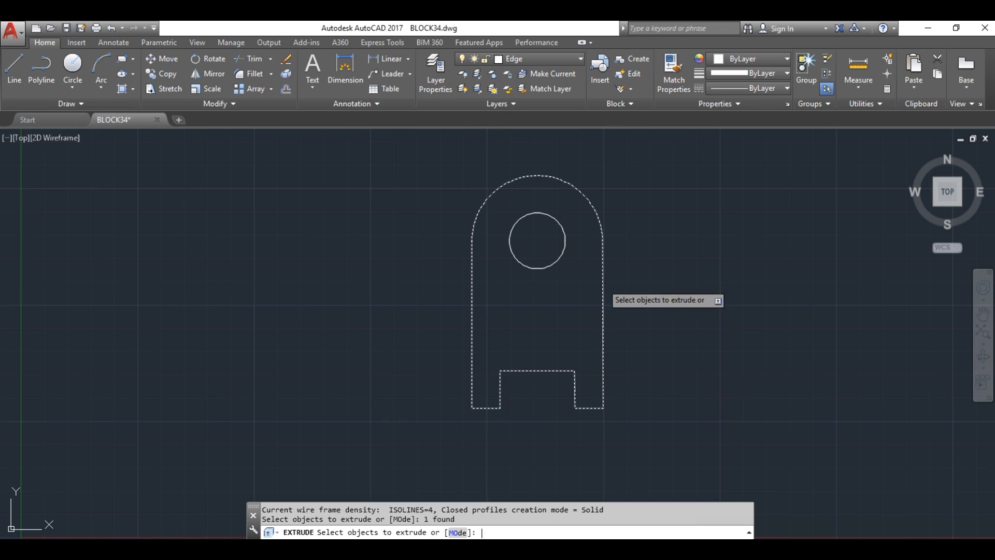
{"action": "key", "text": "Return"}
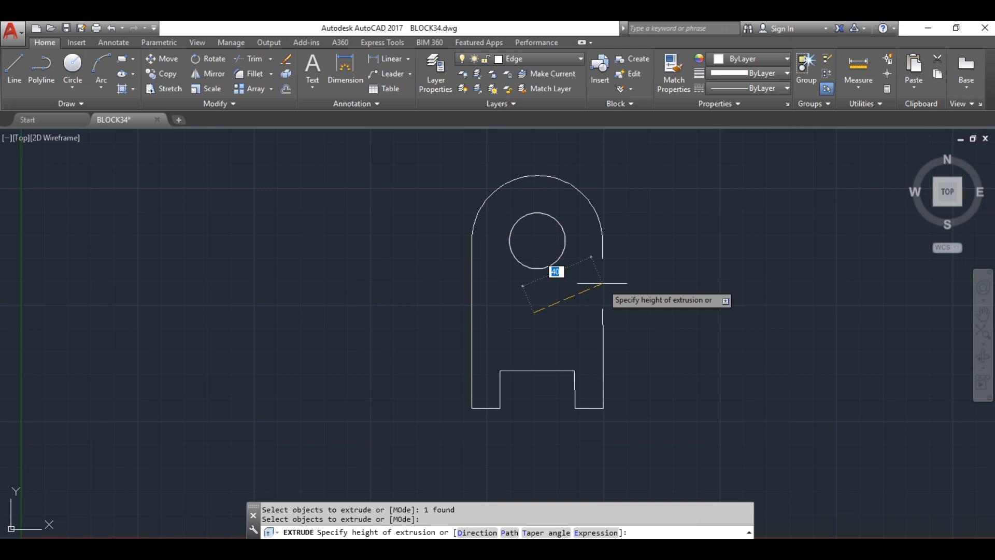
{"action": "type", "text": "90"}
{"action": "key", "text": "Return"}
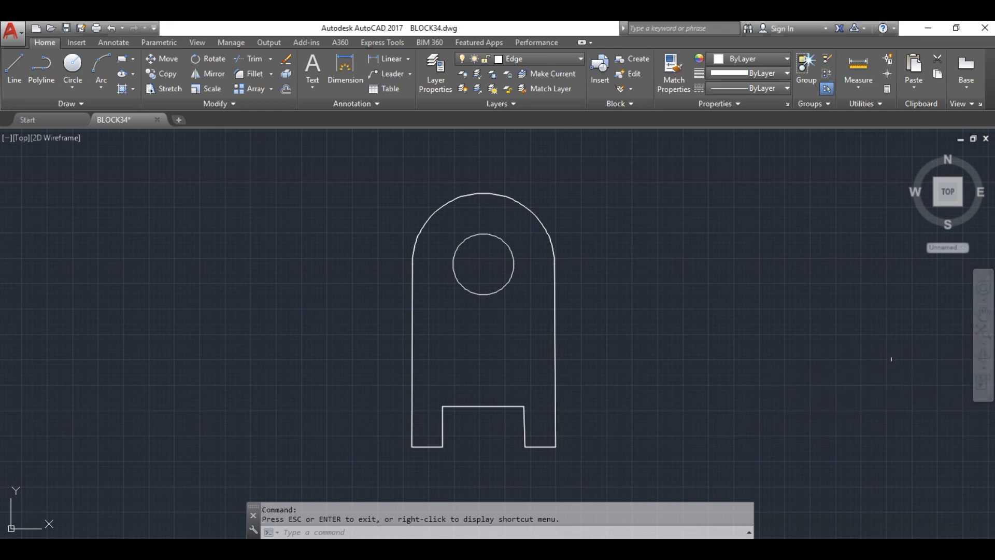
Step: Orbit the extruded body to an angled 3D view from above and display it in the Shaded visual style
{"action": "left_click", "coordinate": [983, 356]}
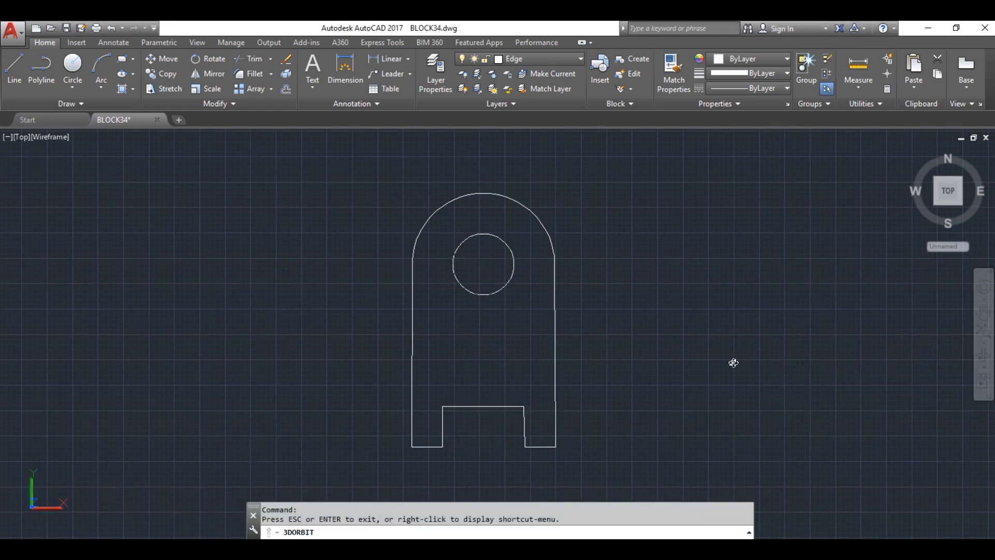
{"action": "left_click_drag", "start_coordinate": [733, 363], "coordinate": [744, 358]}
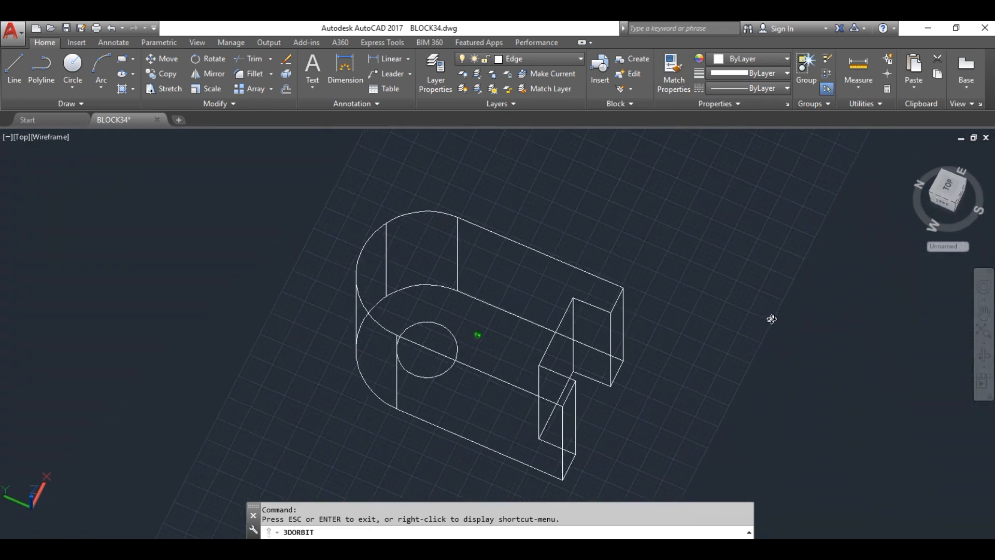
{"action": "mouse_move", "coordinate": [769, 245]}
{"action": "left_mouse_down"}
{"action": "mouse_move", "coordinate": [769, 228]}
{"action": "mouse_move", "coordinate": [651, 271]}
{"action": "mouse_move", "coordinate": [549, 269]}
{"action": "mouse_move", "coordinate": [657, 245]}
{"action": "mouse_move", "coordinate": [766, 250]}
{"action": "left_mouse_up"}
{"action": "left_click_drag", "start_coordinate": [472, 363], "coordinate": [410, 438]}
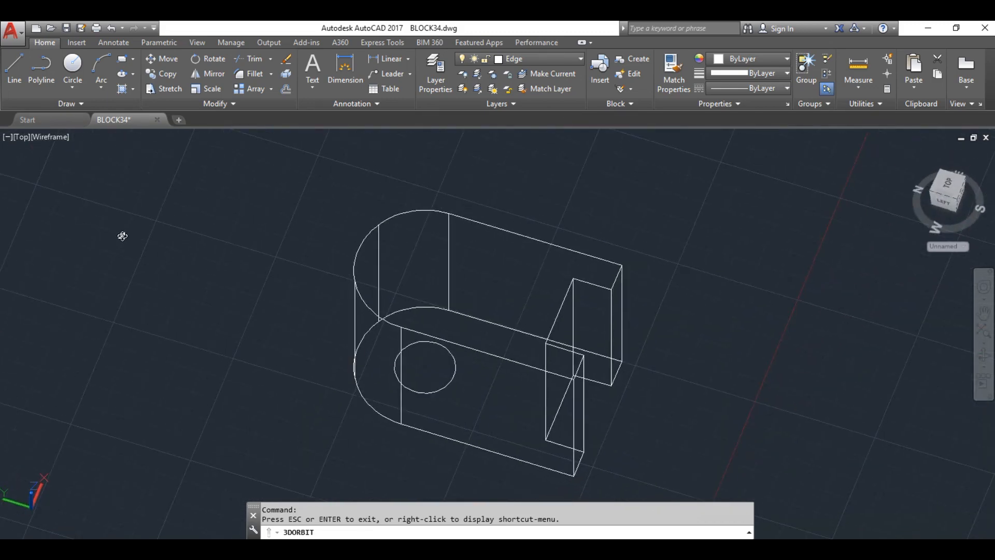
{"action": "key", "text": "Escape"}
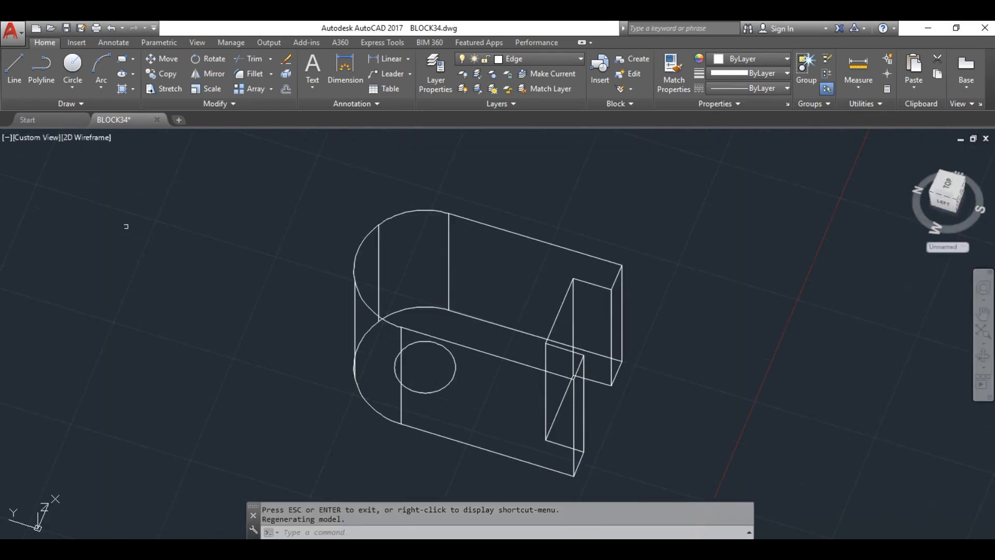
{"action": "left_click", "coordinate": [74, 137]}
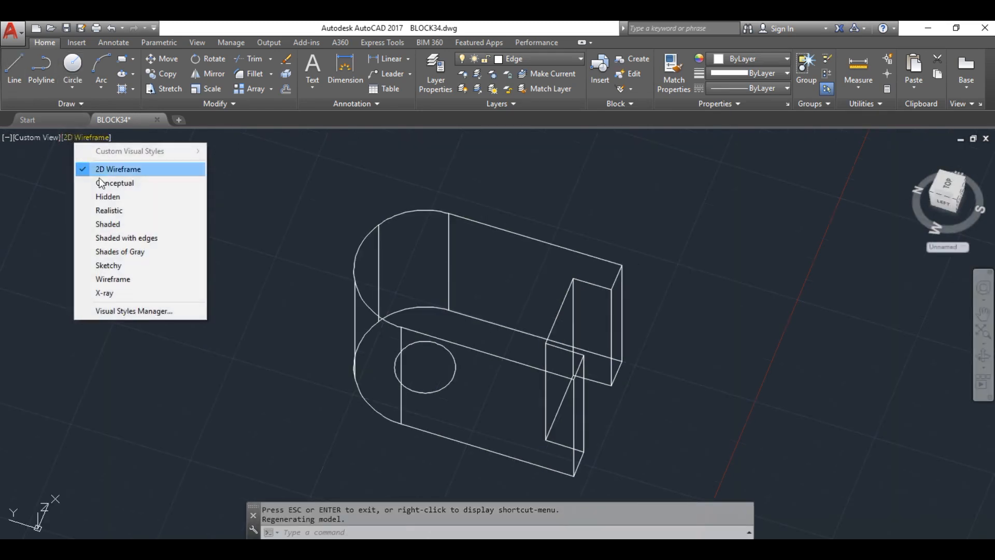
{"action": "left_click", "coordinate": [126, 225]}
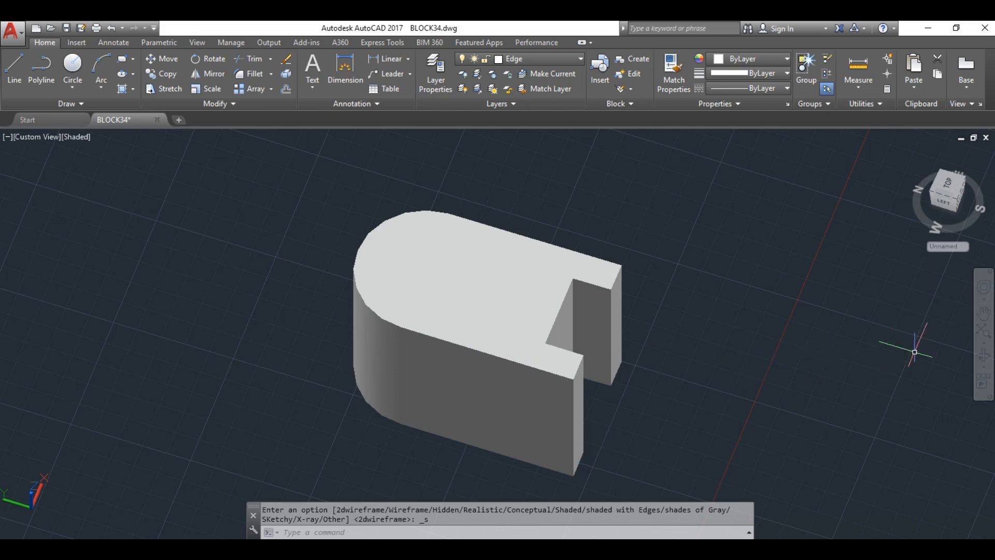
Step: Orbit the shaded body to a nearly level side view and switch the visual style back to 2D Wireframe
{"action": "left_click", "coordinate": [982, 356]}
{"action": "left_click_drag", "start_coordinate": [933, 357], "coordinate": [217, 276]}
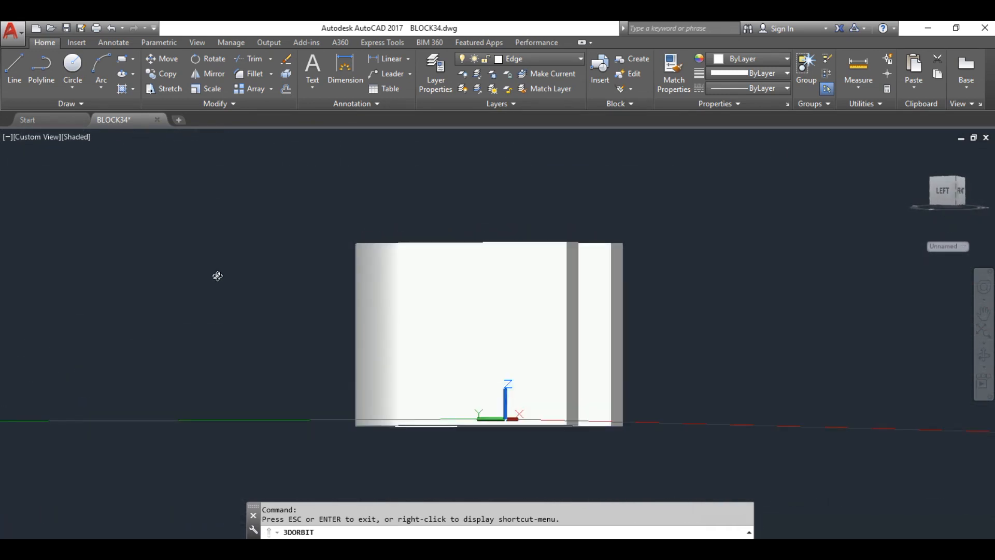
{"action": "key", "text": "Escape"}
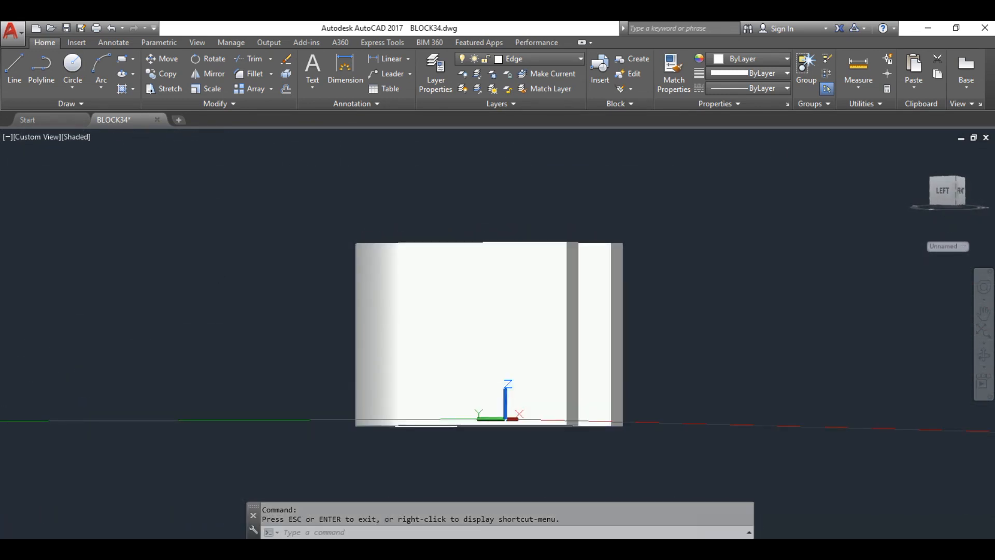
{"action": "left_click", "coordinate": [79, 136]}
{"action": "left_click", "coordinate": [122, 169]}
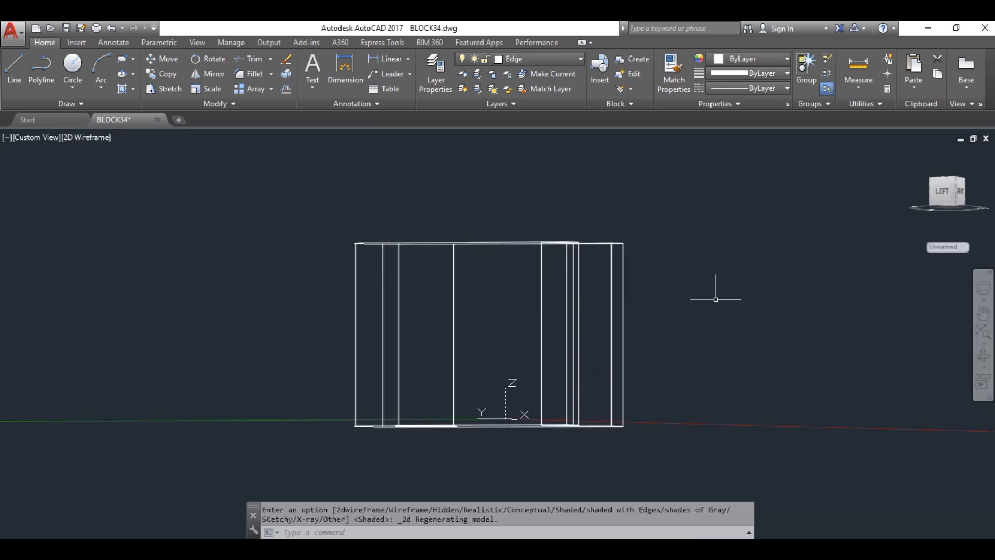
Step: Orbit the extruded body to an angled view from above with the slot facing the front, as in the exam paper's Figure 1
{"action": "left_click", "coordinate": [983, 356]}
{"action": "left_click_drag", "start_coordinate": [921, 345], "coordinate": [869, 385]}
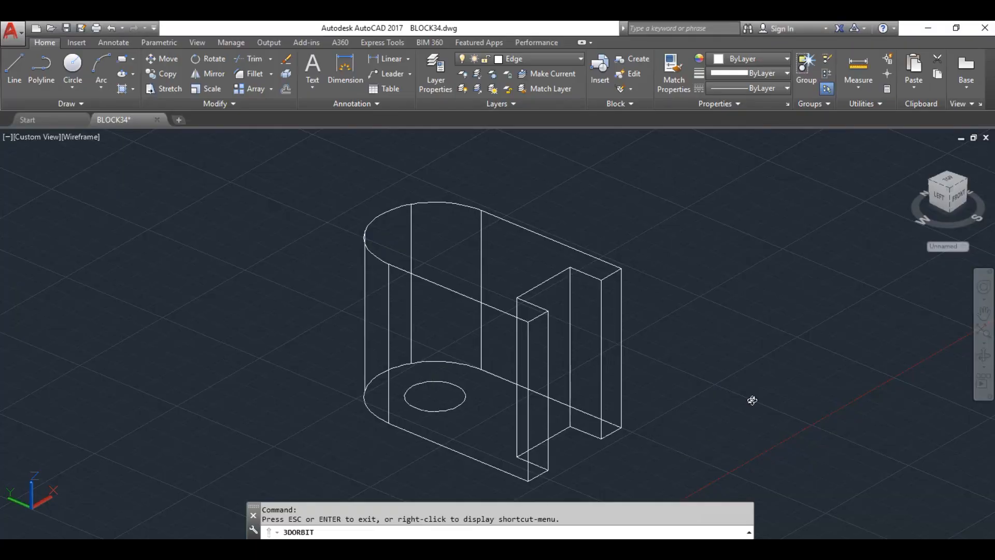
{"action": "mouse_move", "coordinate": [751, 400]}
{"action": "left_mouse_down"}
{"action": "mouse_move", "coordinate": [733, 402]}
{"action": "mouse_move", "coordinate": [743, 385]}
{"action": "mouse_move", "coordinate": [732, 401]}
{"action": "left_mouse_up"}
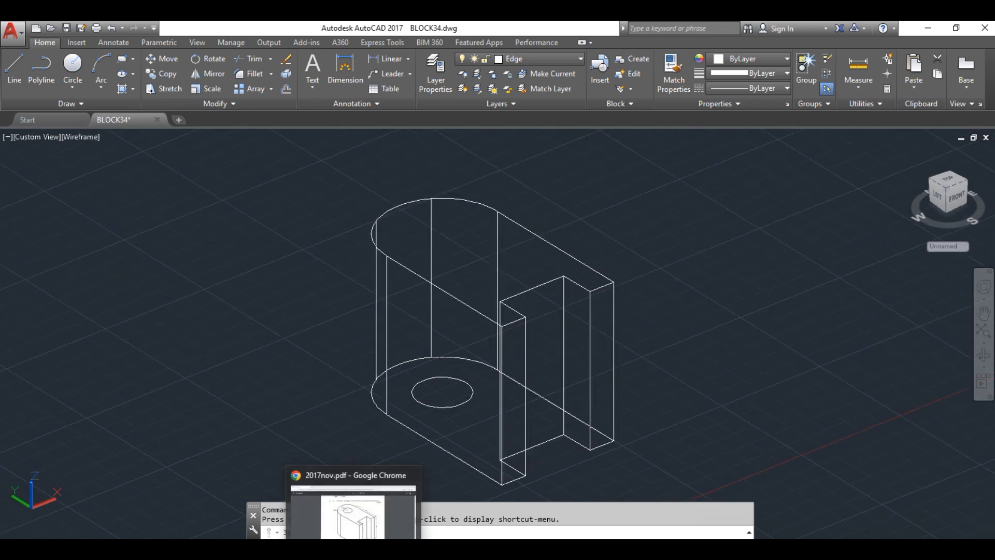
{"action": "left_click", "coordinate": [352, 547]}
{"action": "left_click", "coordinate": [373, 547]}
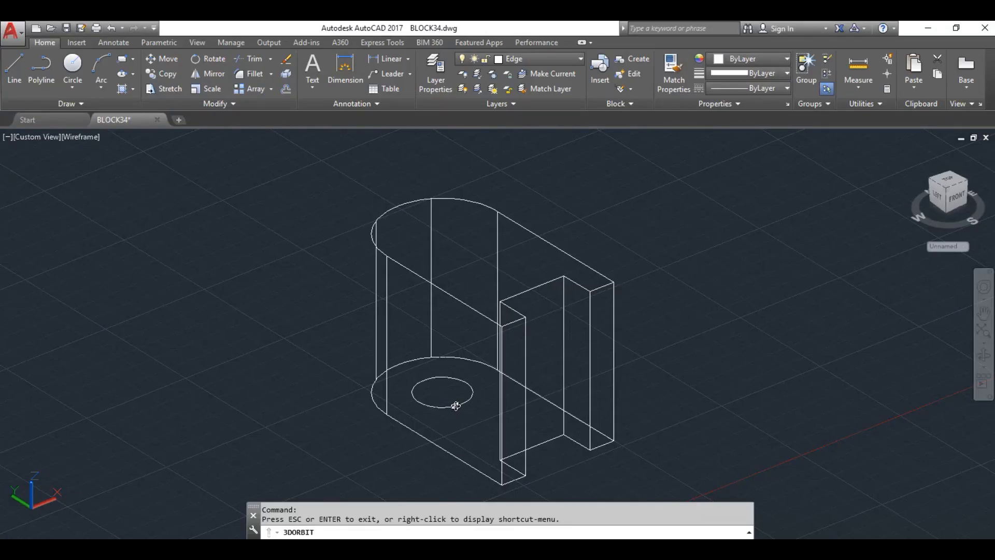
{"action": "key", "text": "Escape"}
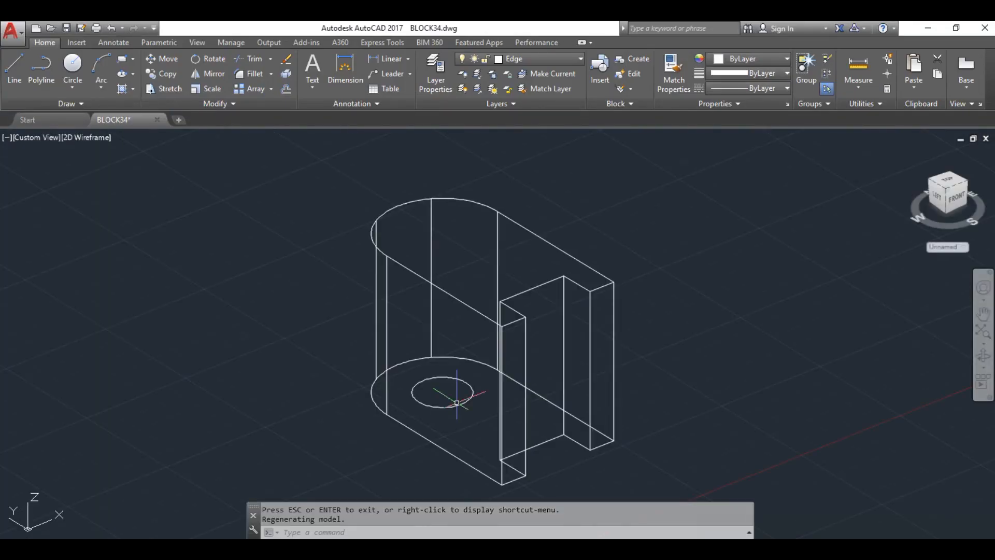
Step: Extrude the circle inside the rounded end of the body to a height of 90
{"action": "left_click", "coordinate": [371, 532]}
{"action": "type", "text": "EX"}
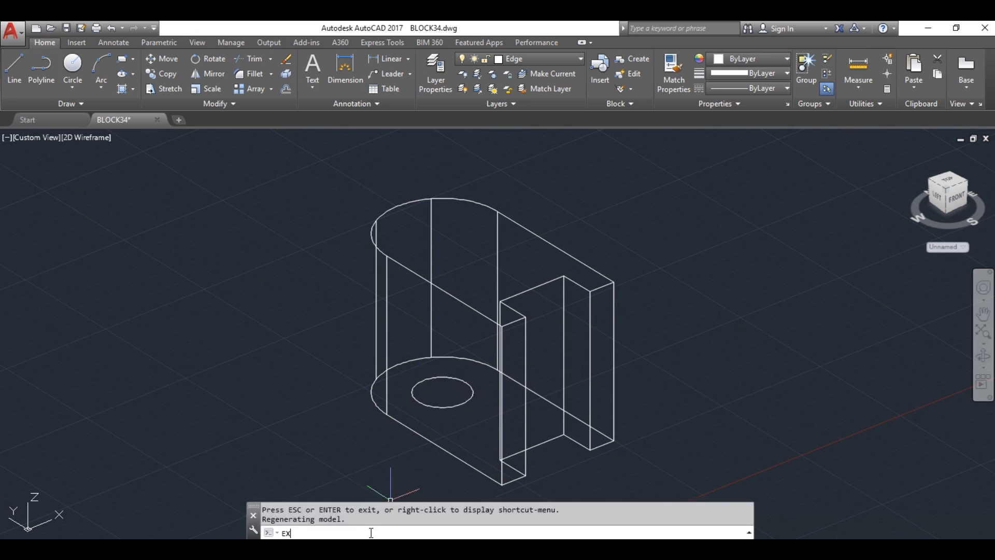
{"action": "type", "text": "TRUDE"}
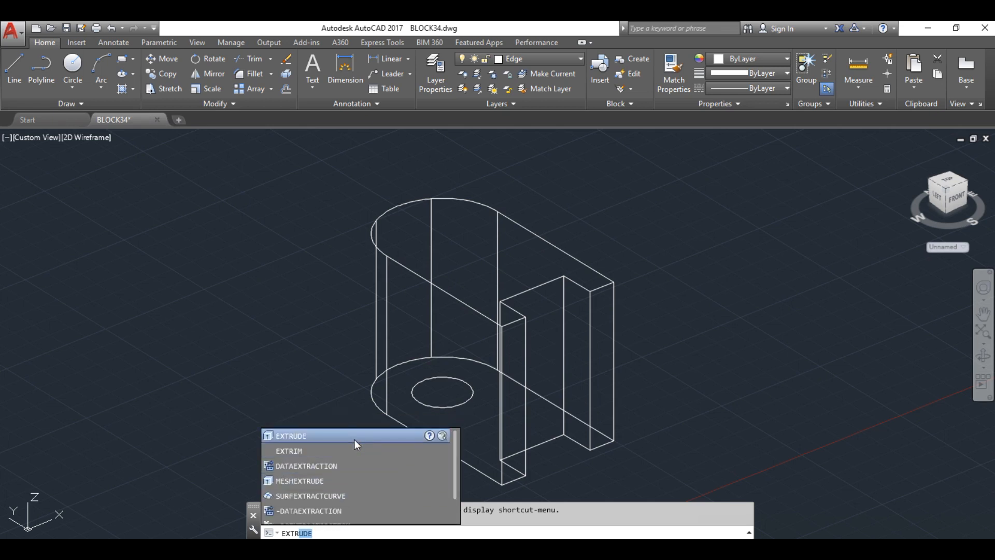
{"action": "left_click", "coordinate": [354, 439]}
{"action": "left_click", "coordinate": [455, 405]}
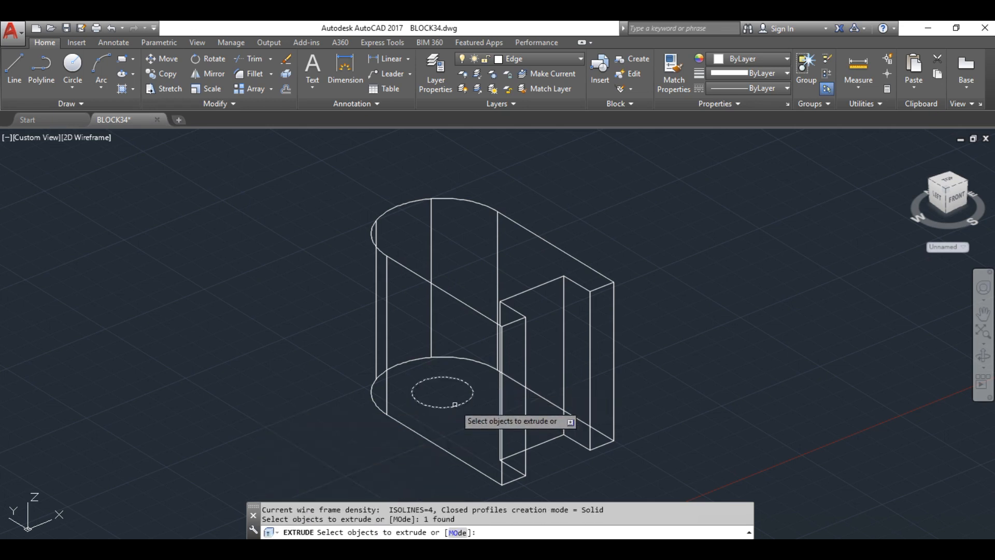
{"action": "key", "text": "Return"}
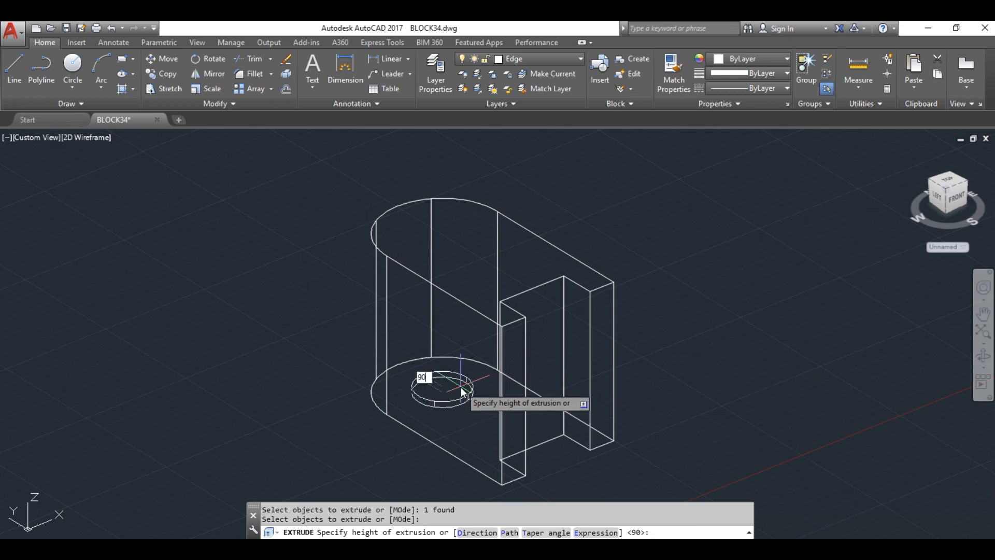
{"action": "type", "text": "90"}
{"action": "key", "text": "Return"}
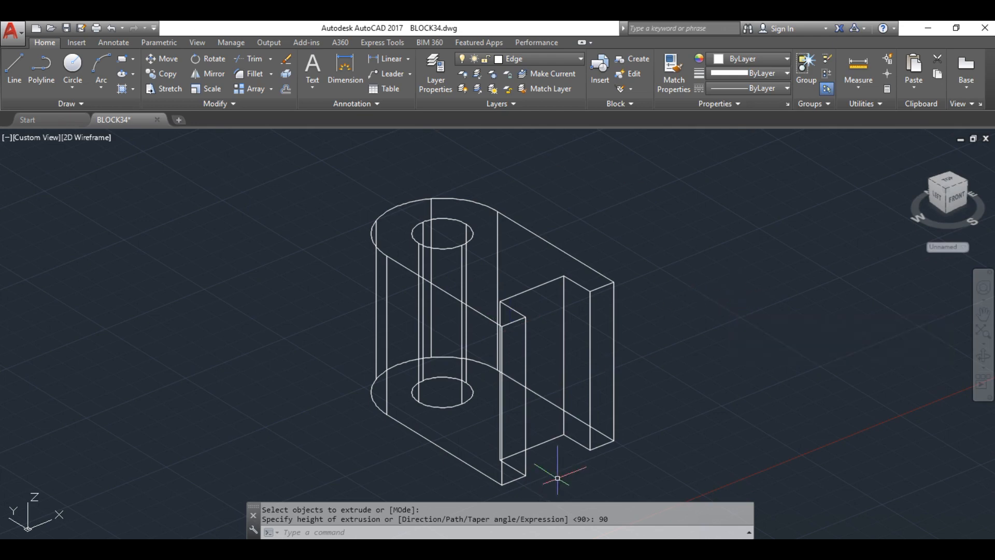
Step: Switch to the exam paper in Chrome to compare Figure 1 with the model, and return to AutoCAD
{"action": "key", "text": "alt+Tab"}
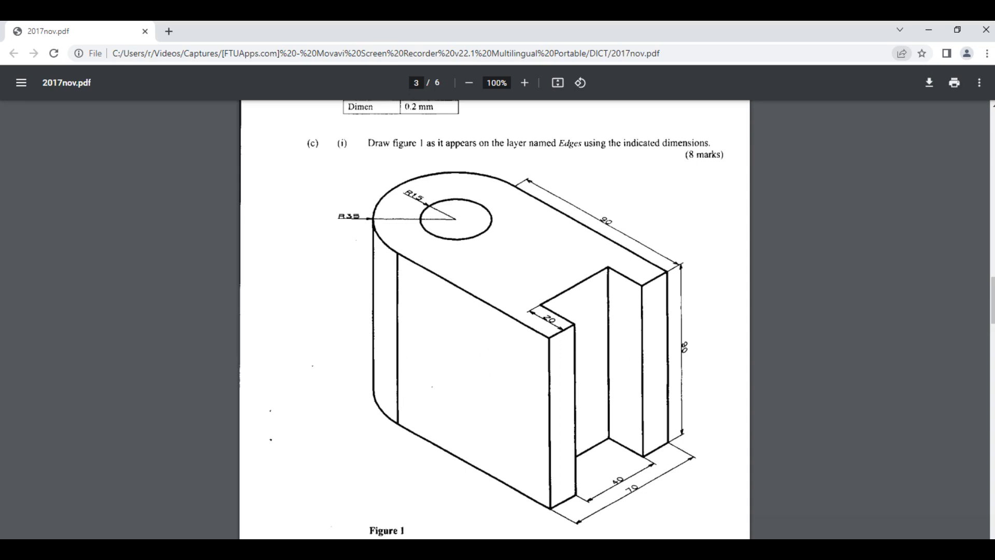
{"action": "key", "text": "alt+Tab"}
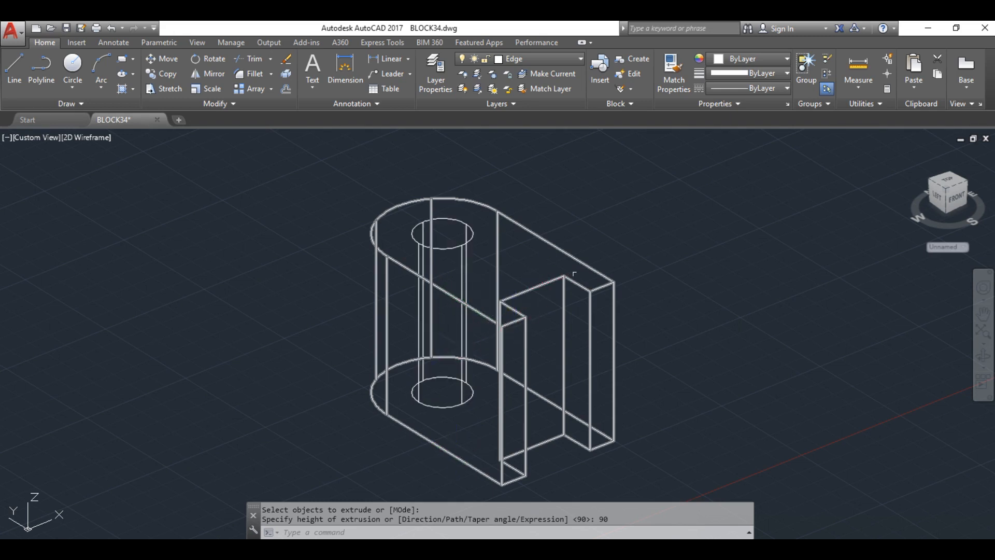
{"action": "left_click", "coordinate": [586, 289]}
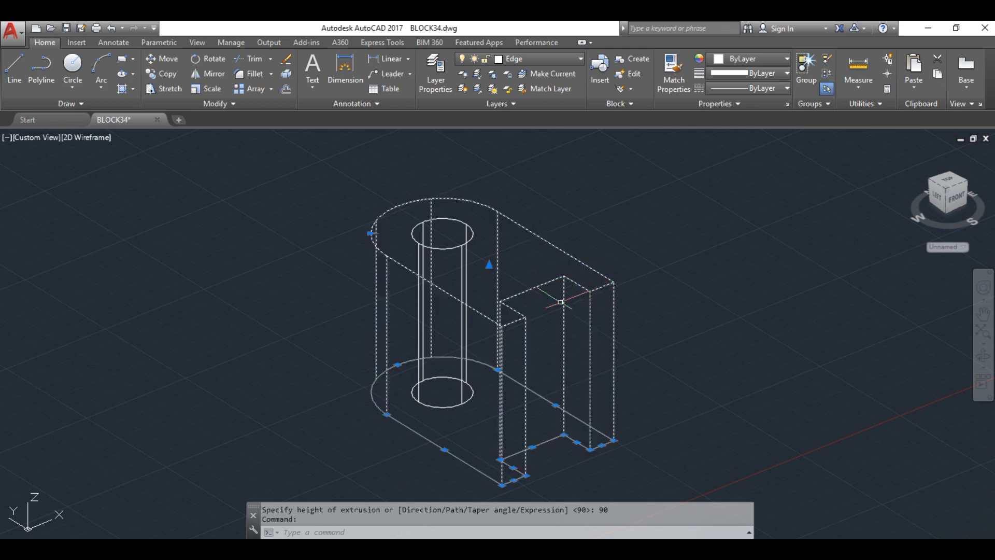
{"action": "key", "text": "Escape"}
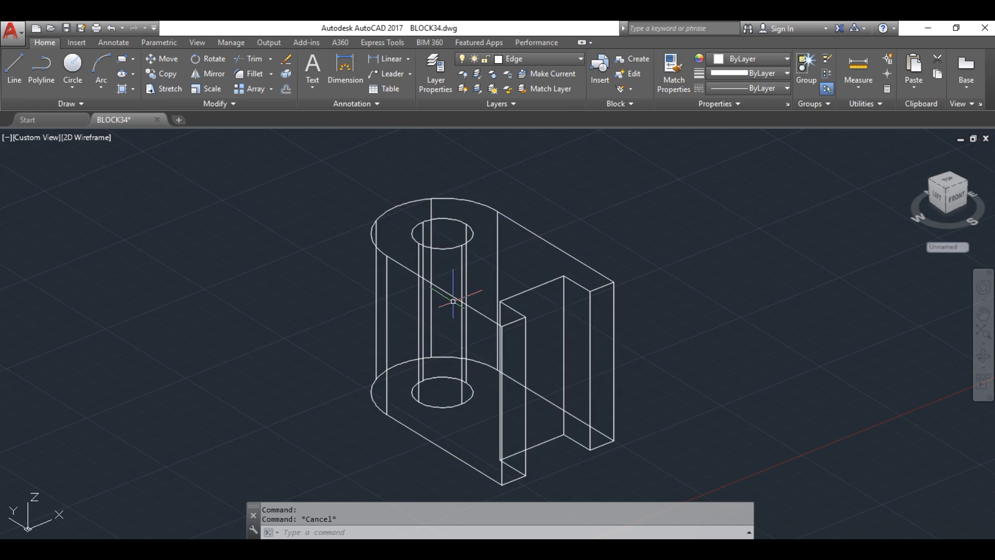
Step: Explode the extruded cylinder, and explode its side surface again so that only the top and bottom circles are left
{"action": "mouse_move", "coordinate": [455, 297]}
{"action": "left_click", "coordinate": [454, 247]}
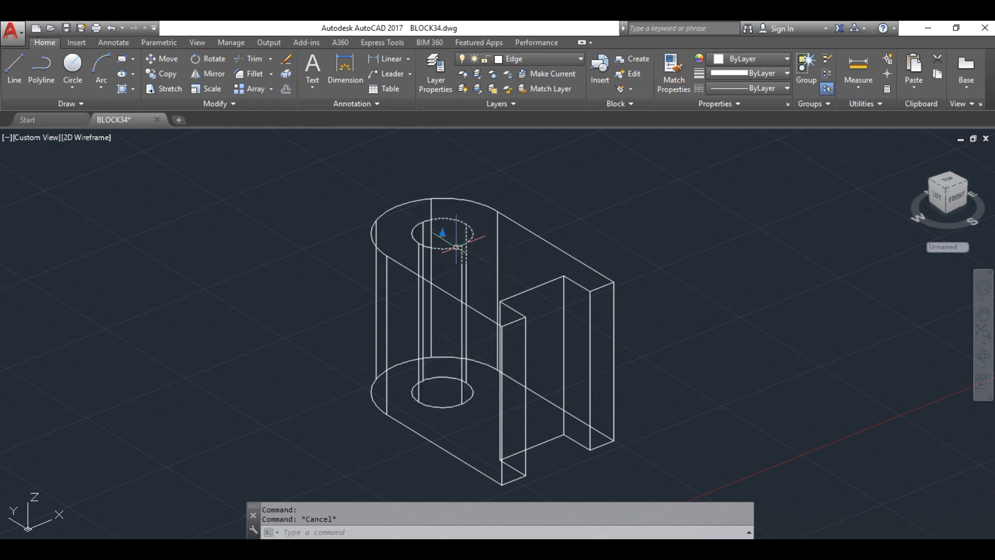
{"action": "left_click", "coordinate": [286, 73]}
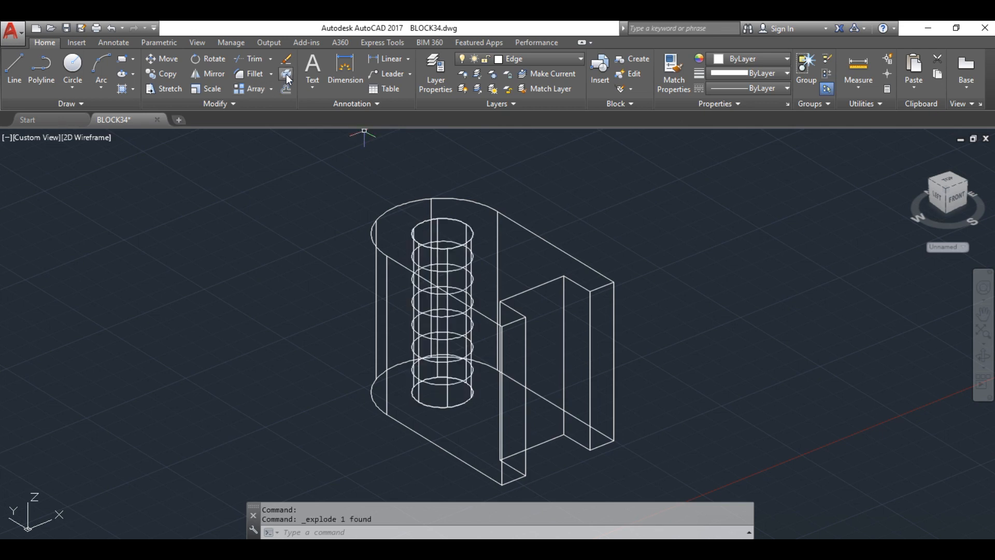
{"action": "left_click", "coordinate": [455, 272]}
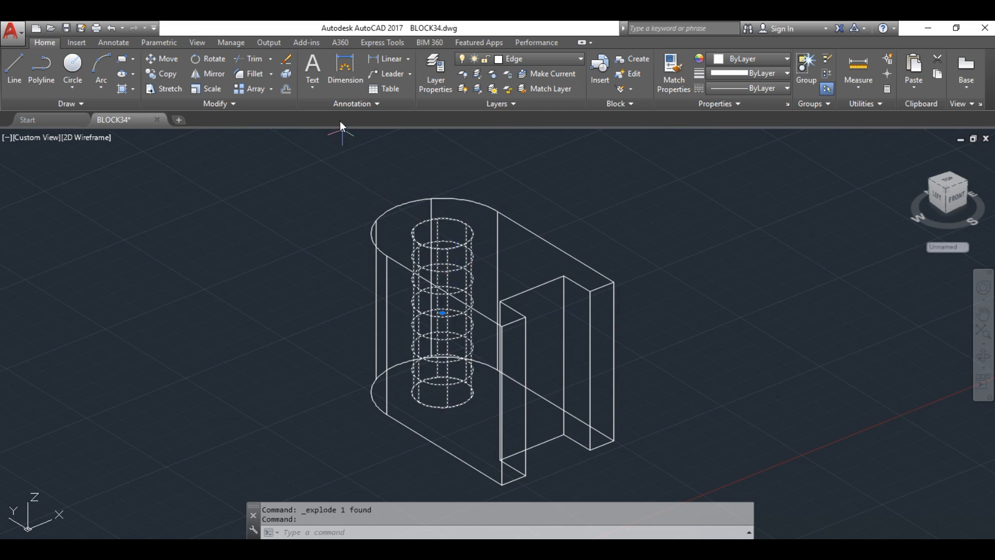
{"action": "left_click", "coordinate": [287, 74]}
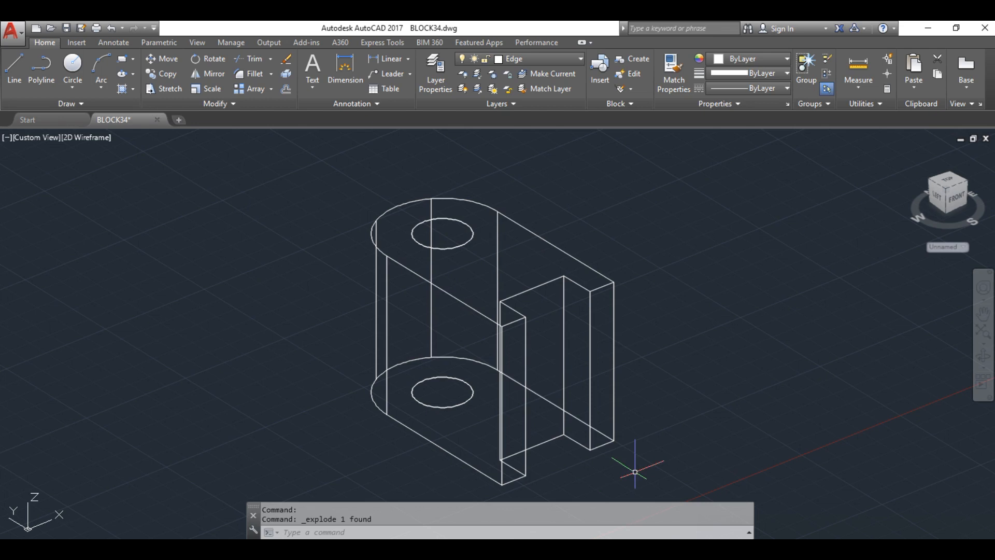
Step: Explode the extruded outer body into separate faces, and explode the joined base outline into individual lines and arc
{"action": "left_click", "coordinate": [524, 420]}
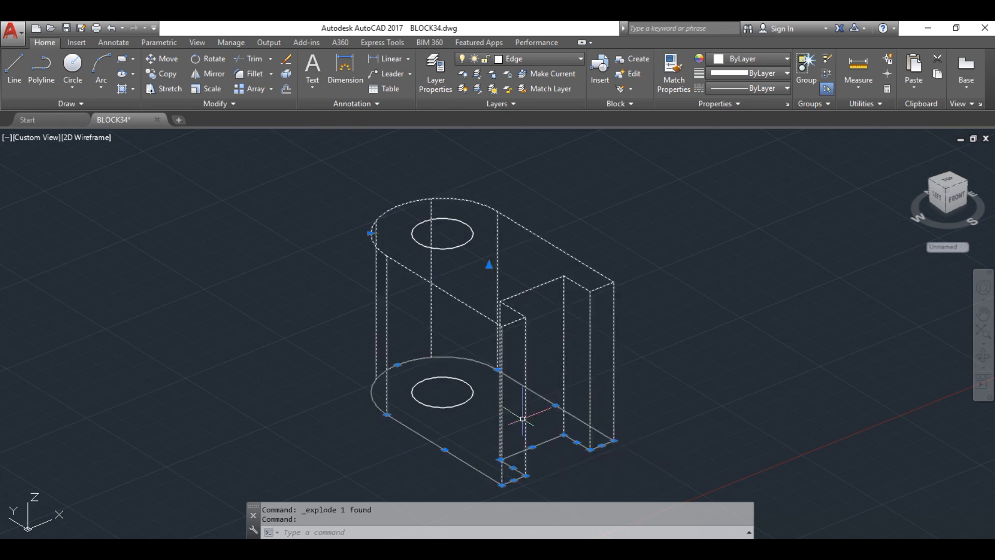
{"action": "left_click", "coordinate": [287, 75]}
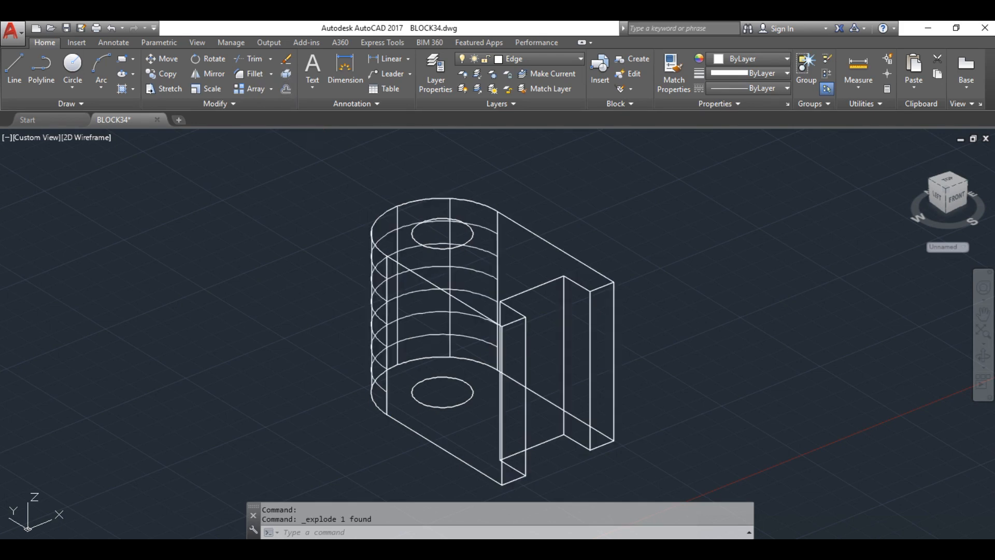
{"action": "left_click", "coordinate": [514, 469]}
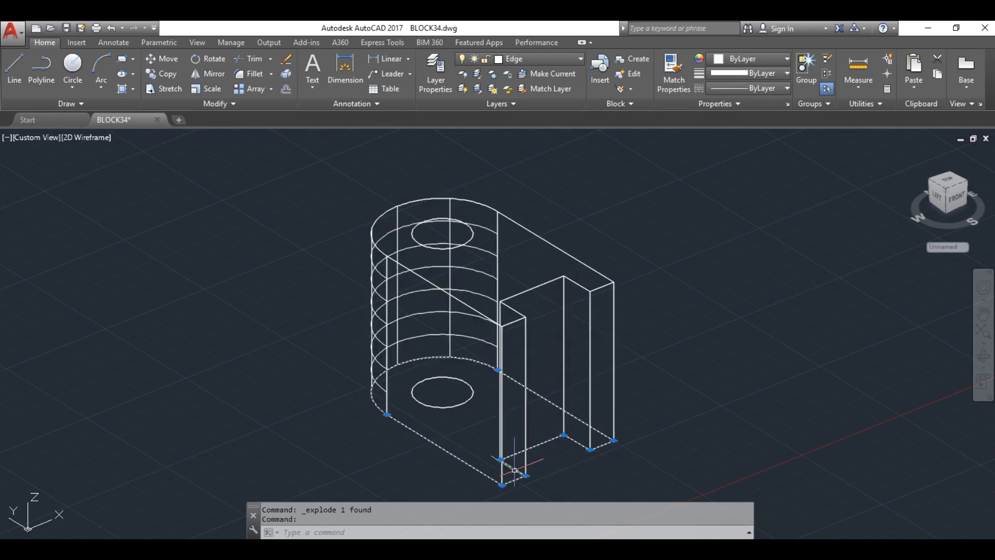
{"action": "left_click", "coordinate": [287, 76]}
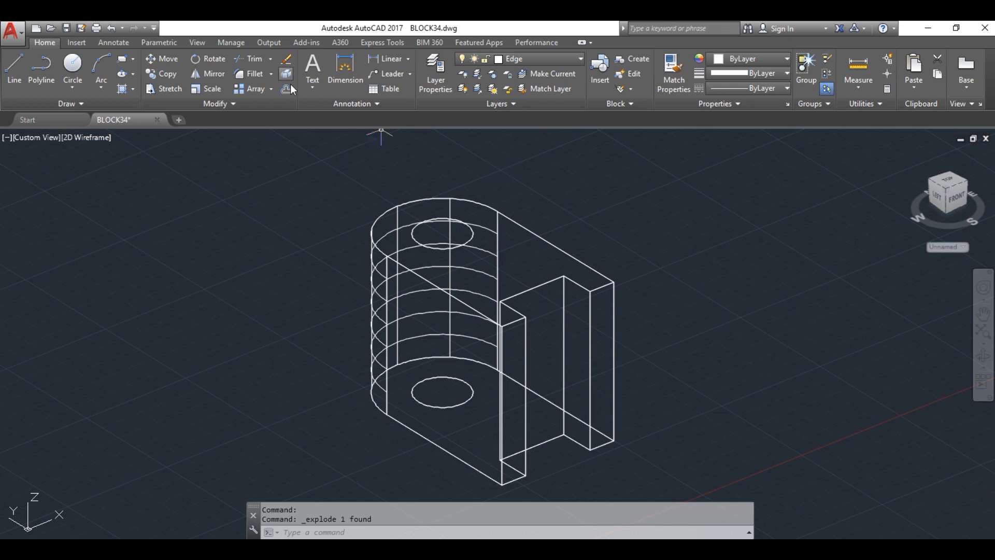
Step: Erase the slot's short bottom line on the near side, explode the face above it and erase that face's bottom edge
{"action": "left_click", "coordinate": [517, 471]}
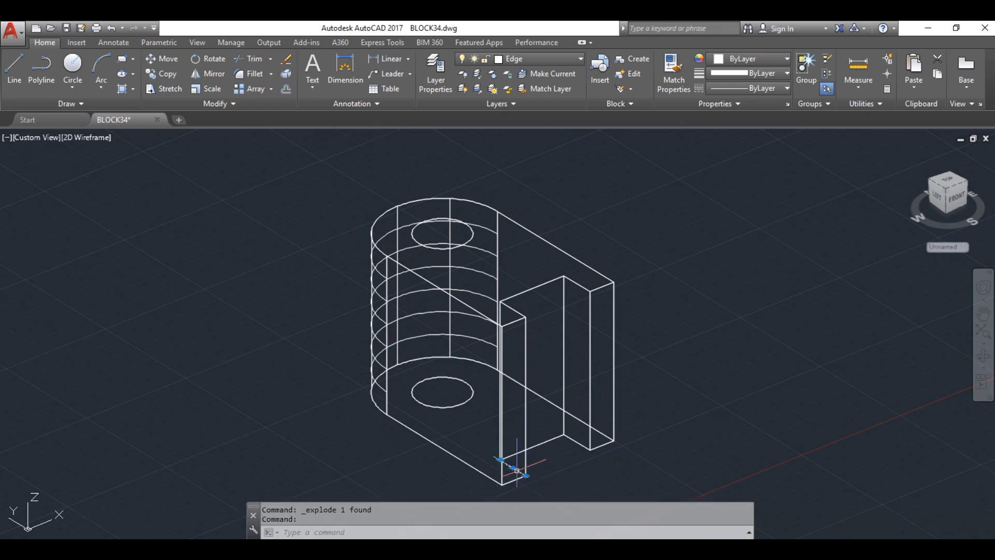
{"action": "key", "text": "Delete"}
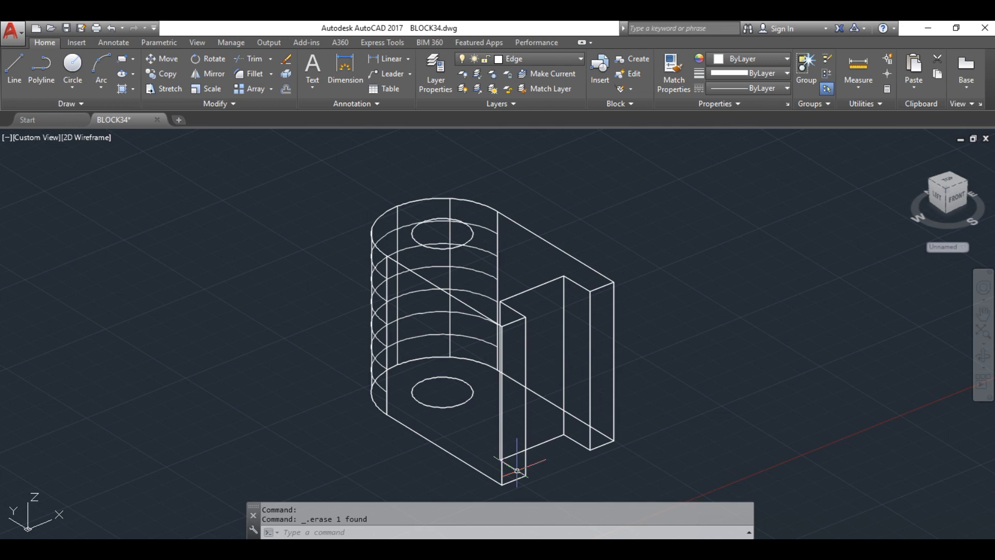
{"action": "left_click", "coordinate": [520, 473]}
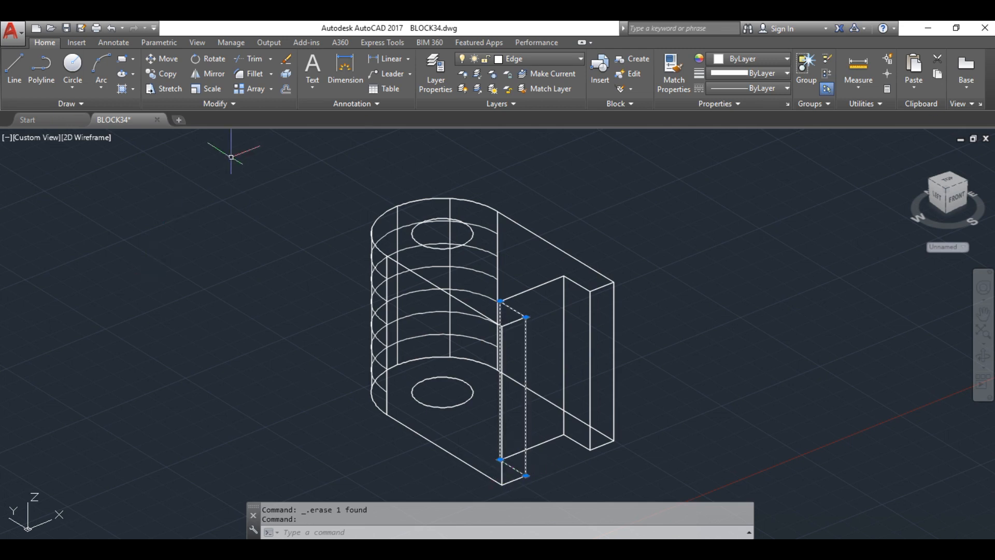
{"action": "left_click", "coordinate": [285, 73]}
{"action": "left_click", "coordinate": [518, 467]}
{"action": "key", "text": "Delete"}
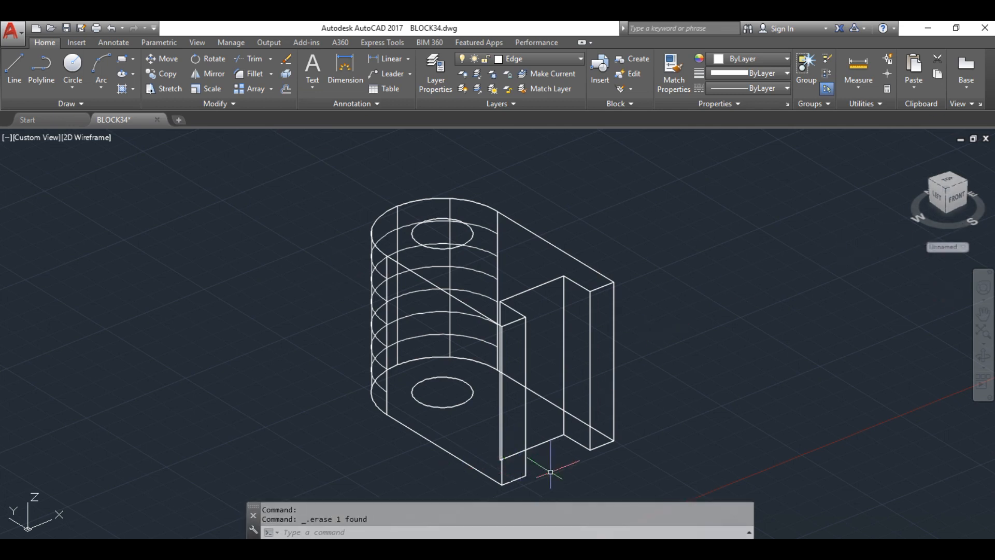
Step: Erase the long bottom line on the far side of the block, explode the far side face and erase its bottom edge
{"action": "left_click", "coordinate": [583, 423]}
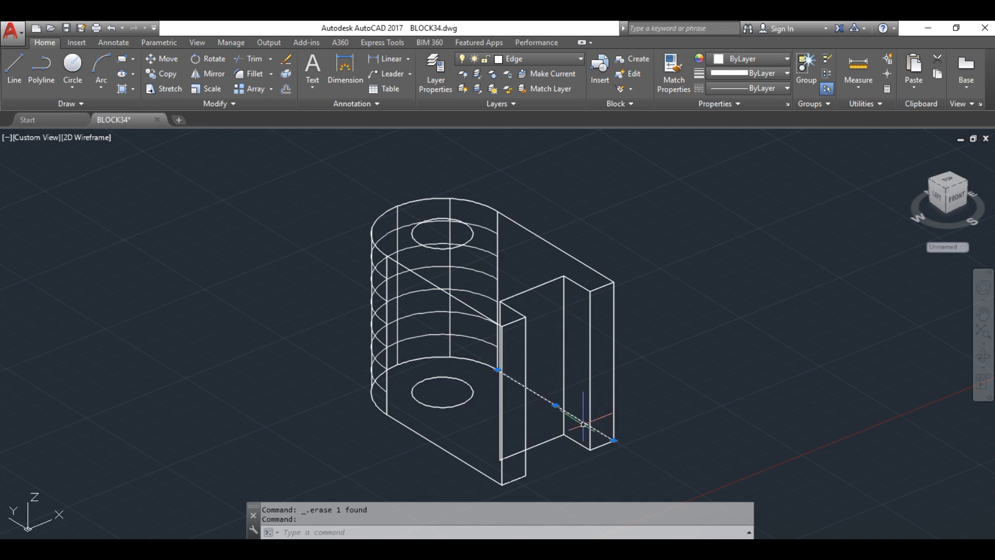
{"action": "key", "text": "Delete"}
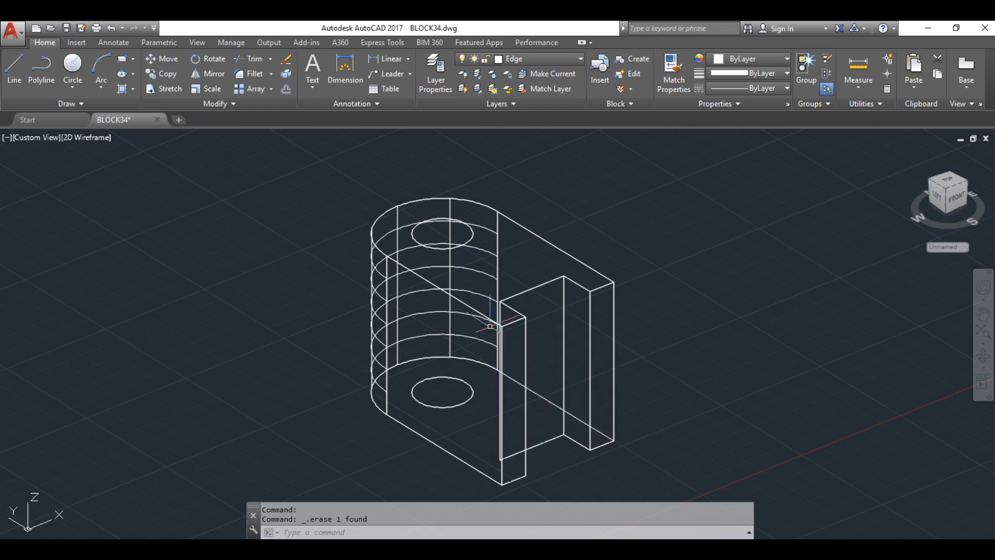
{"action": "left_click", "coordinate": [560, 407]}
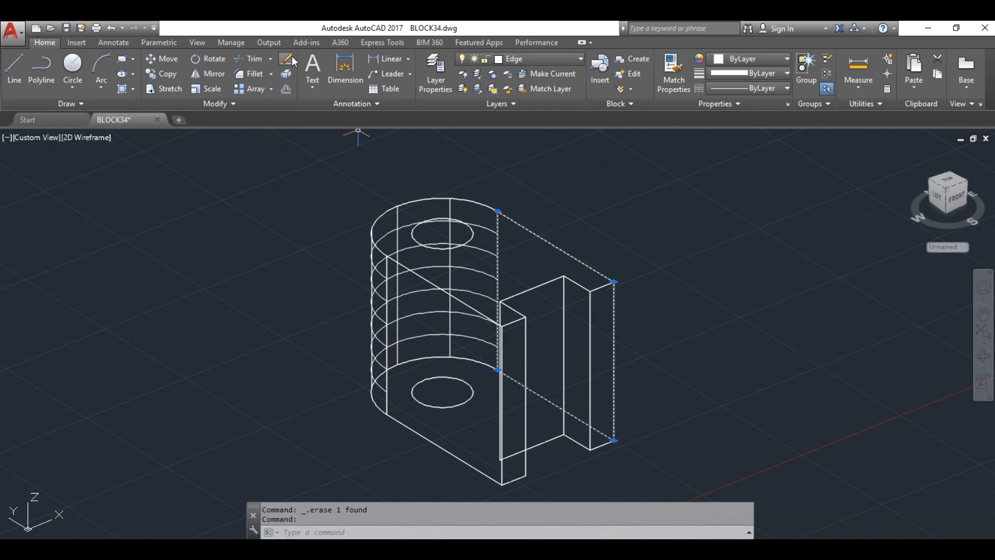
{"action": "left_click", "coordinate": [288, 73]}
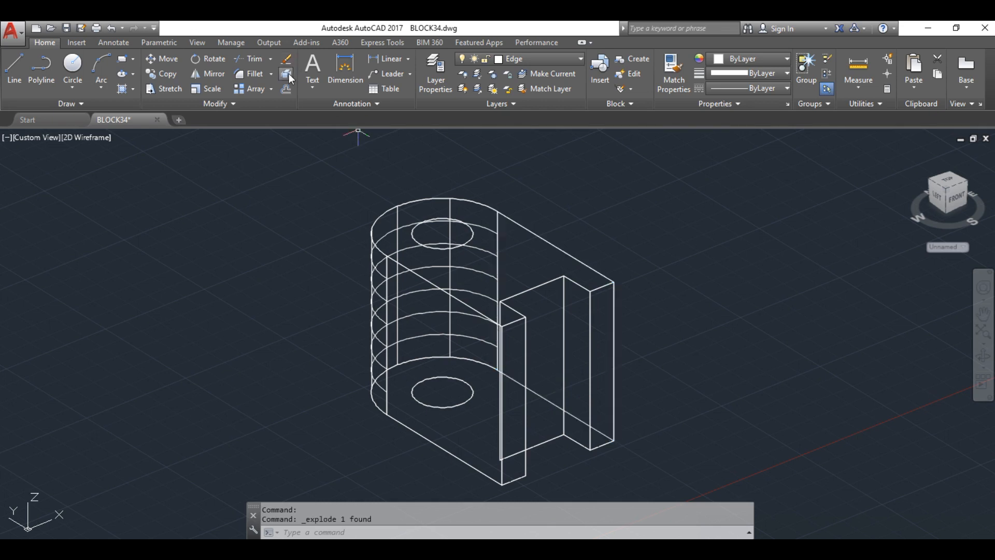
{"action": "left_click", "coordinate": [549, 402]}
{"action": "key", "text": "Delete"}
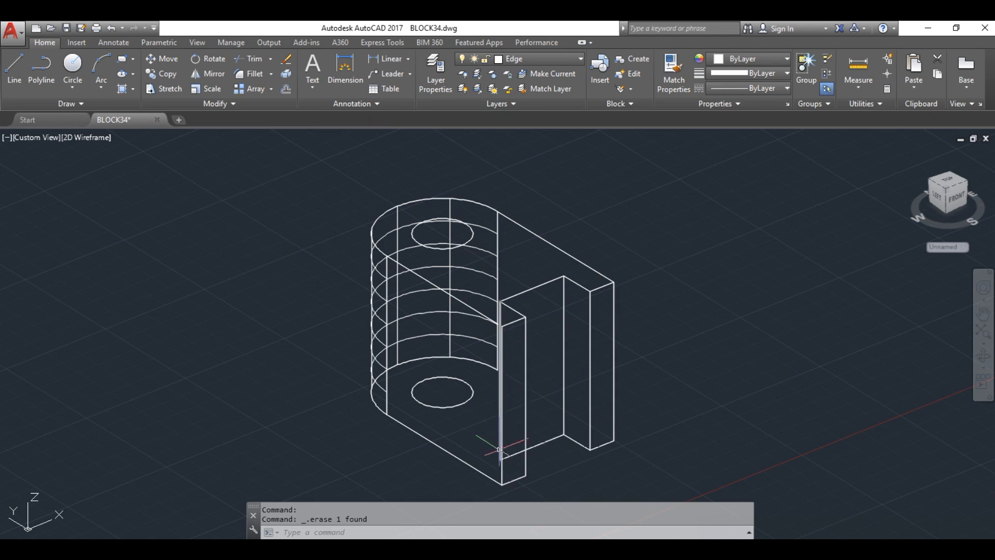
Step: Erase the hidden vertical edge at the slot's near inner corner, exploding the adjoining slot face to remove its overlapping edge too
{"action": "left_click", "coordinate": [500, 304]}
{"action": "key", "text": "Delete"}
{"action": "left_click", "coordinate": [501, 317]}
{"action": "left_click", "coordinate": [286, 77]}
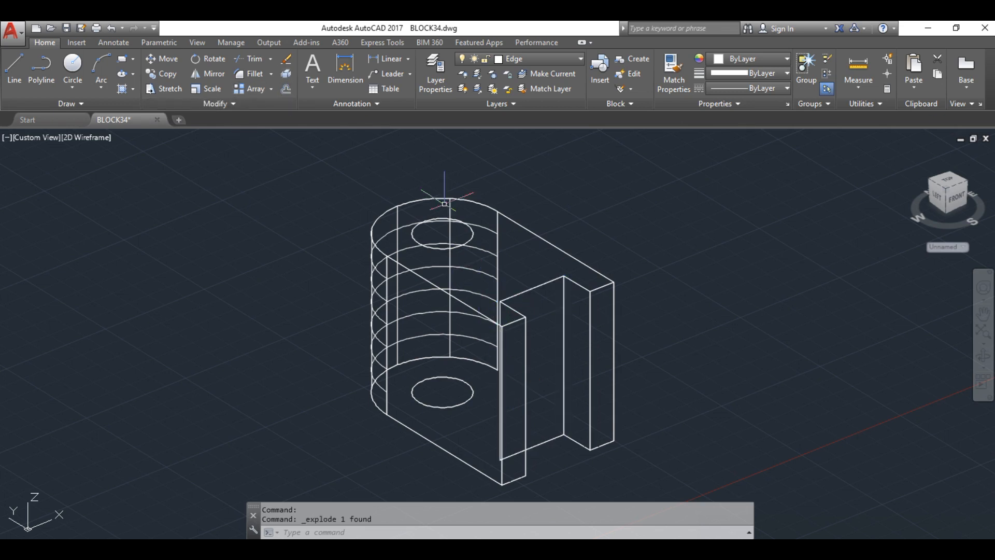
{"action": "left_click", "coordinate": [500, 332]}
{"action": "key", "text": "Delete"}
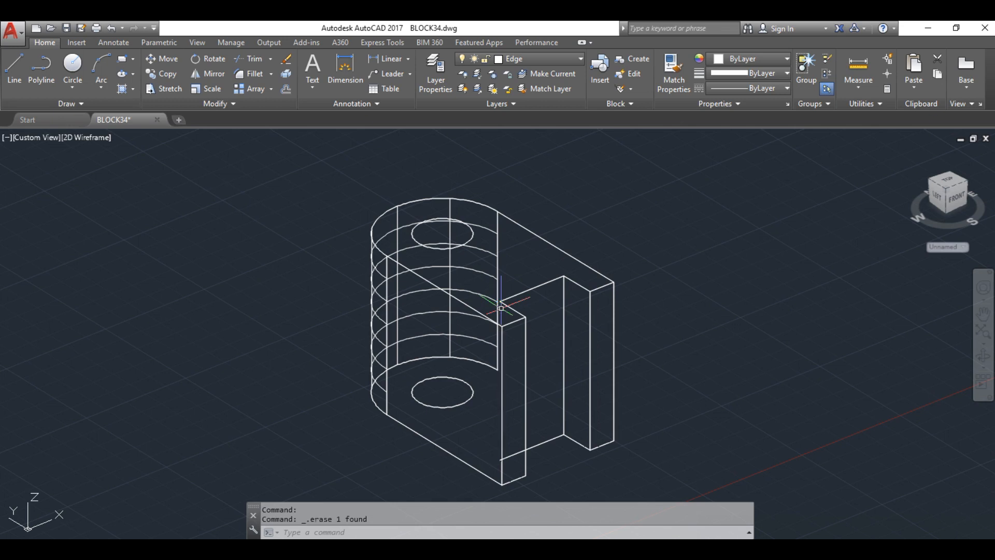
Step: Erase the two overlapping circles at the bottom of the hole
{"action": "left_click", "coordinate": [456, 404]}
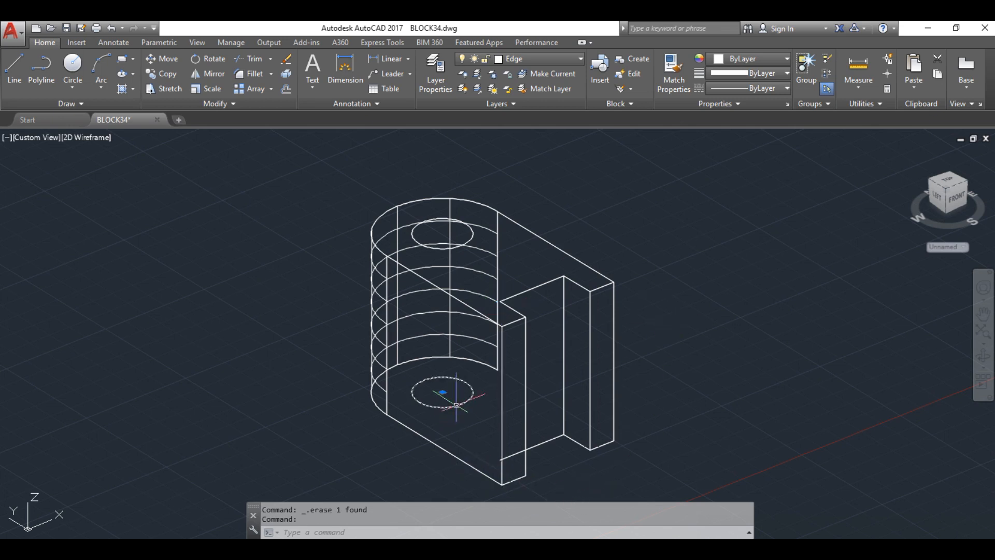
{"action": "key", "text": "Delete"}
{"action": "left_click", "coordinate": [454, 407]}
{"action": "key", "text": "Delete"}
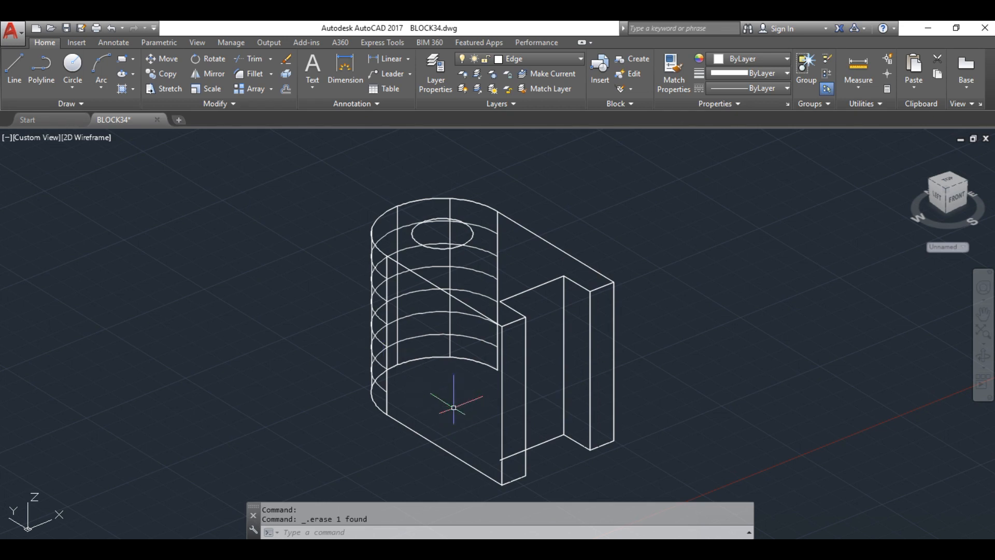
Step: Check Figure 1 in the PDF, and draw a line 90 mm down from the hole's centre and on to the bottom arc's near end
{"action": "left_click", "coordinate": [983, 357]}
{"action": "left_click_drag", "start_coordinate": [591, 411], "coordinate": [748, 445]}
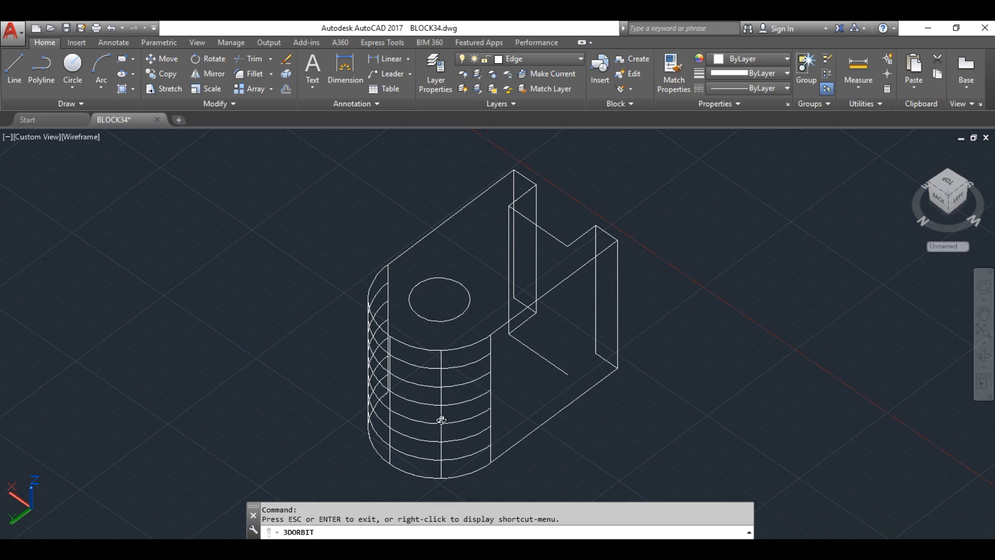
{"action": "key", "text": "alt+Tab"}
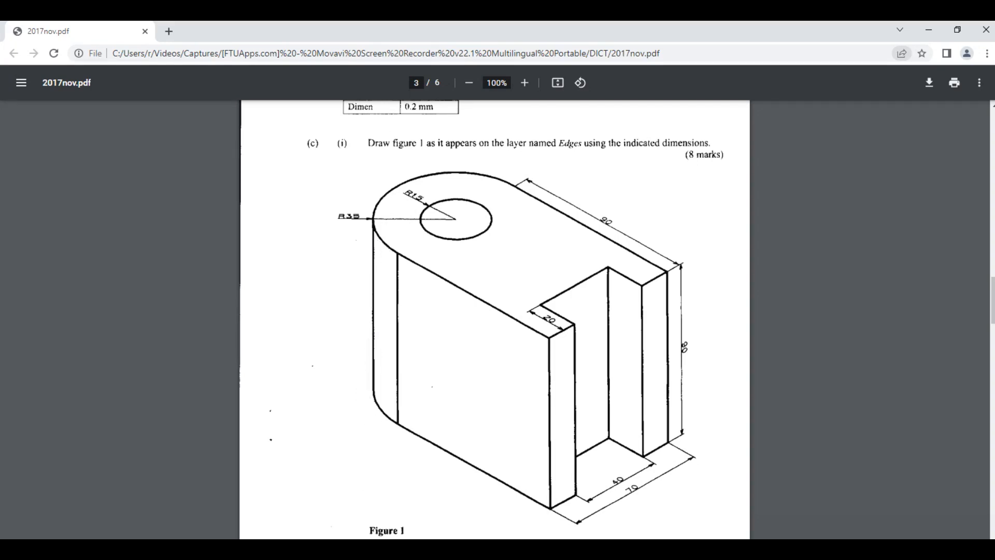
{"action": "key", "text": "alt+Tab"}
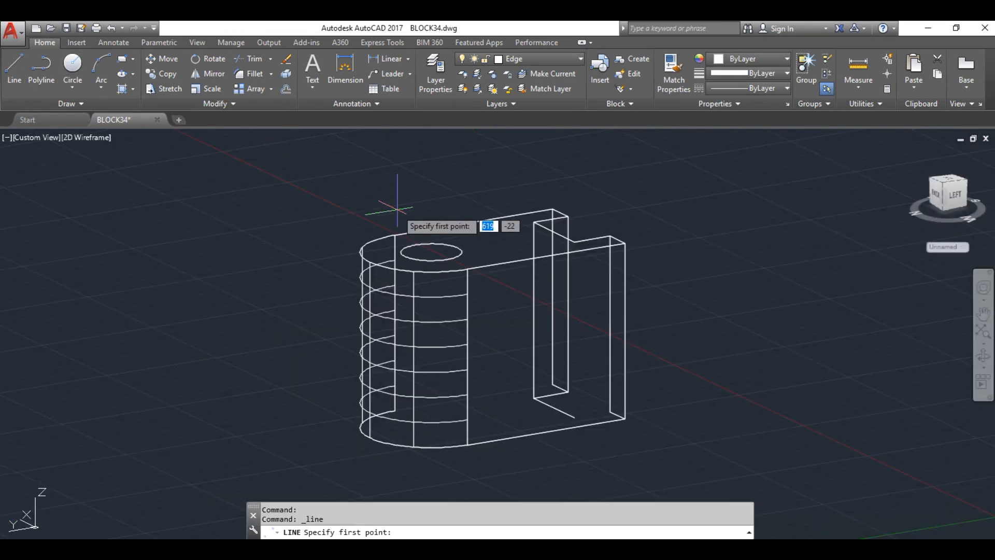
{"action": "left_click", "coordinate": [431, 252]}
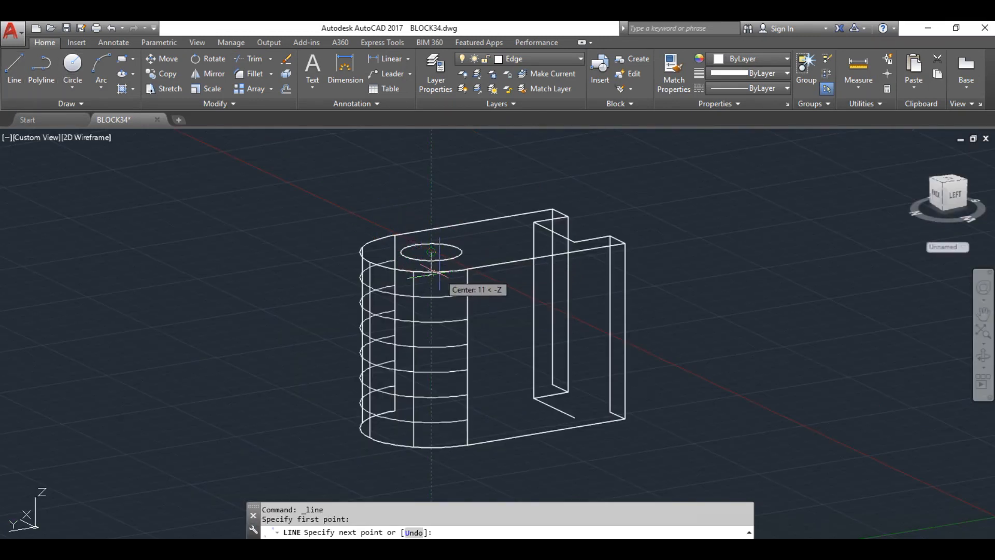
{"action": "type", "text": "90"}
{"action": "key", "text": "Return"}
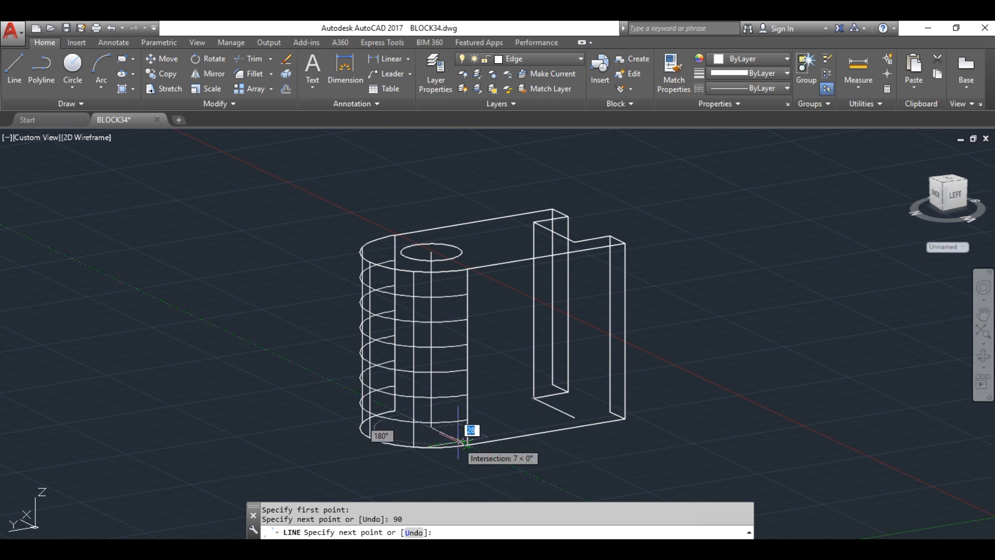
{"action": "scroll", "coordinate": [469, 440], "scroll_direction": "up", "scroll_amount": 2}
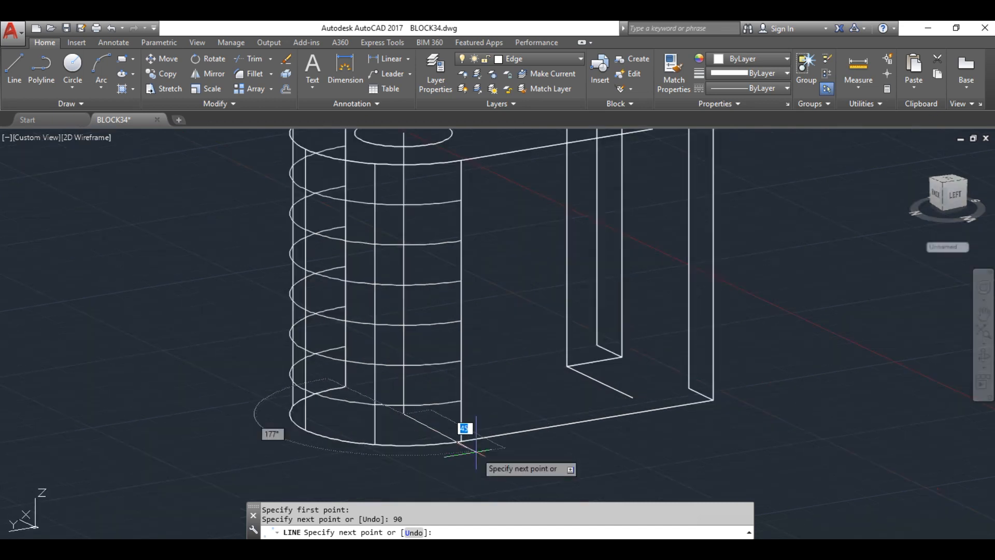
{"action": "scroll", "coordinate": [459, 429], "scroll_direction": "up", "scroll_amount": 2}
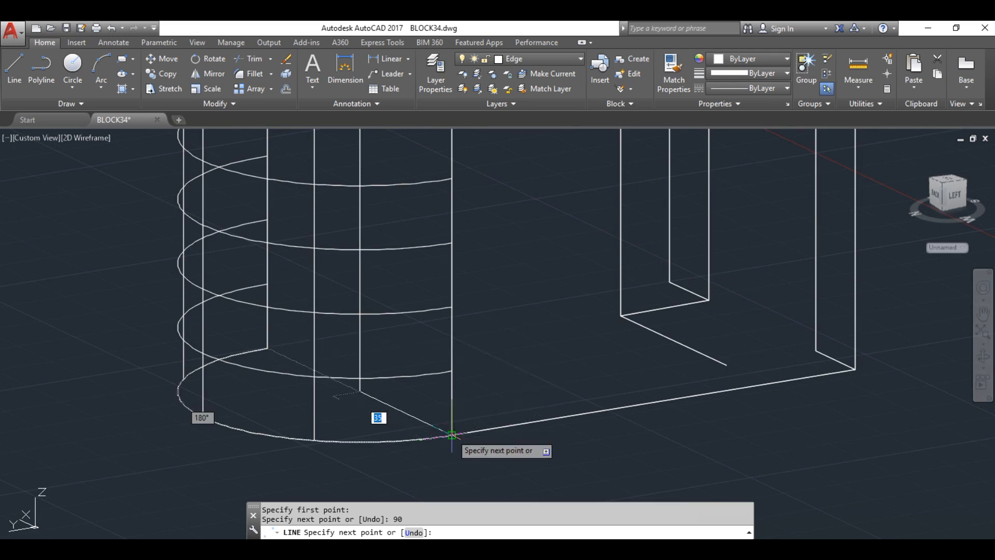
{"action": "left_click", "coordinate": [451, 434]}
{"action": "key", "text": "Escape"}
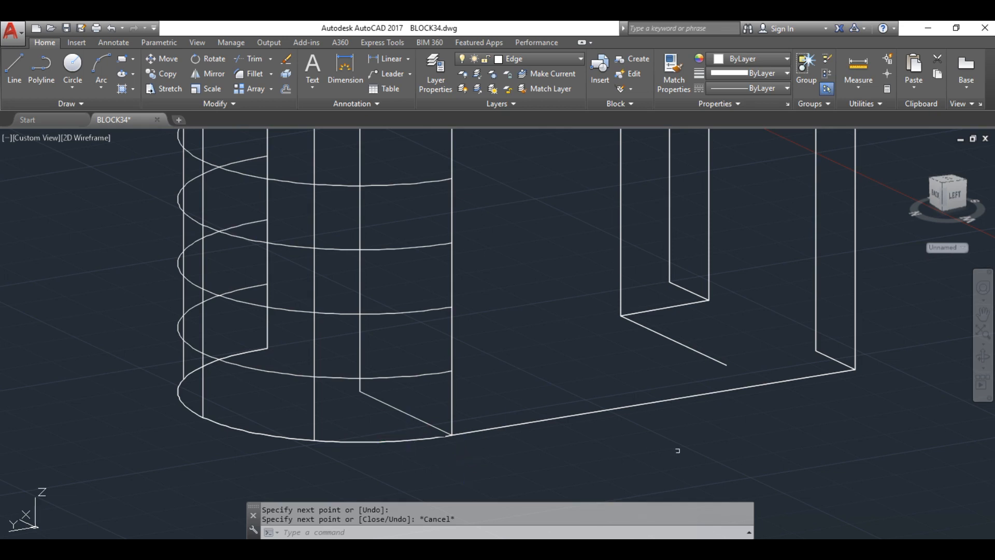
Step: Draw a 35 mm radial line from the bottom centre point to the outermost visible part of the bottom arc
{"action": "left_click", "coordinate": [983, 318]}
{"action": "left_click_drag", "start_coordinate": [844, 320], "coordinate": [944, 330]}
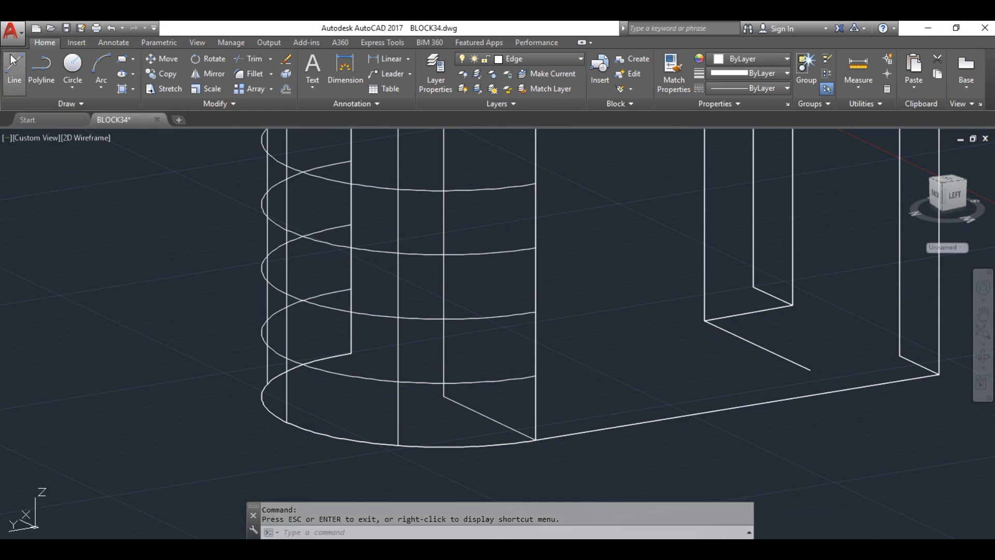
{"action": "left_click", "coordinate": [15, 70]}
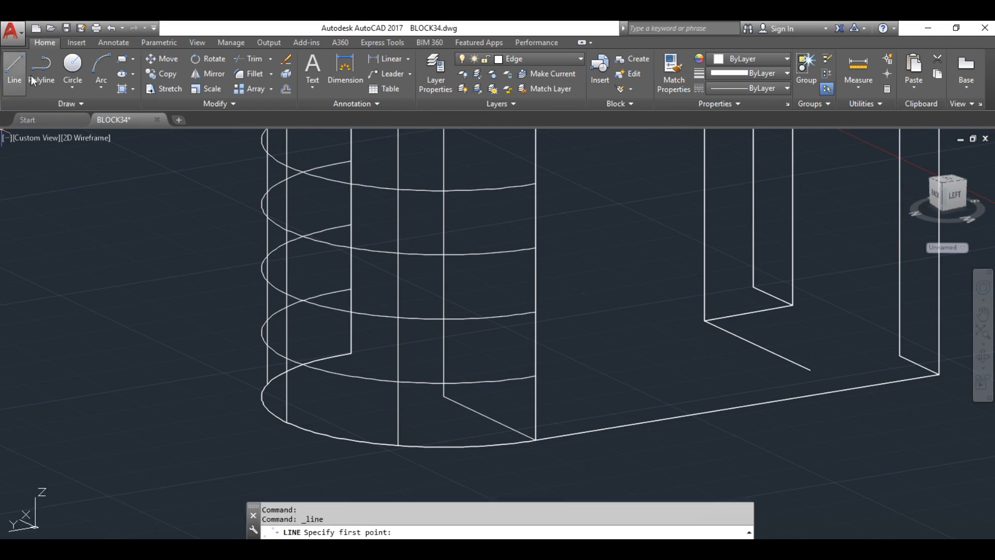
{"action": "left_click", "coordinate": [444, 395]}
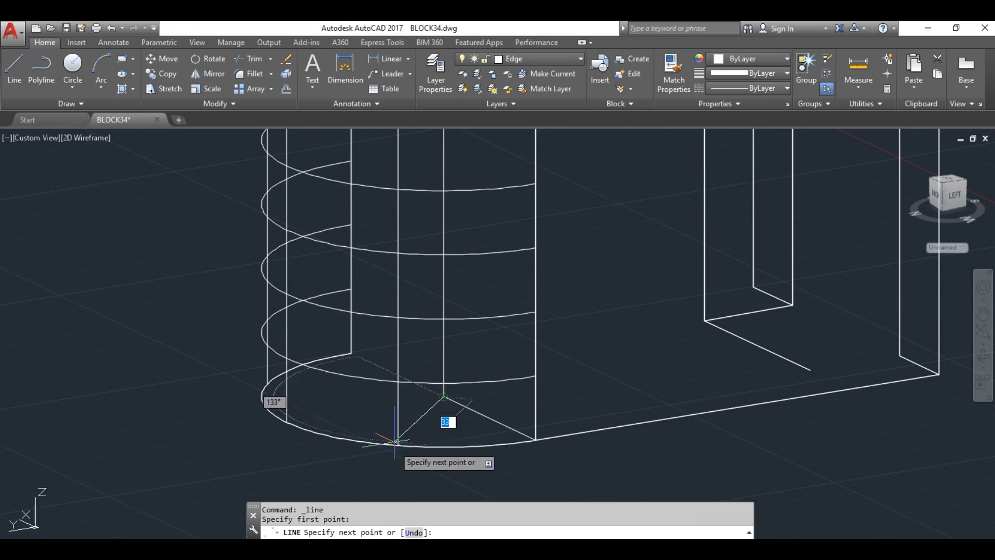
{"action": "scroll", "coordinate": [395, 444], "scroll_direction": "down", "scroll_amount": 2}
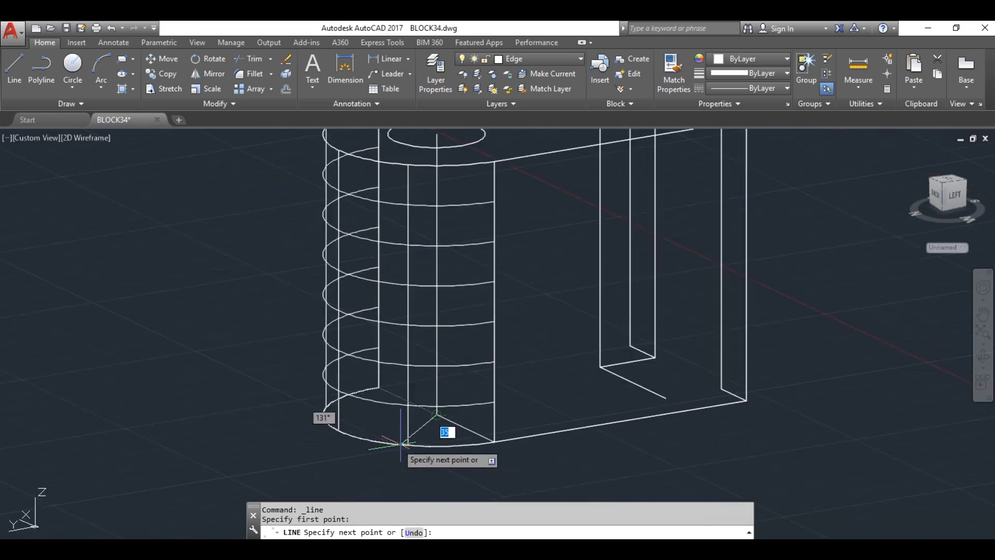
{"action": "scroll", "coordinate": [406, 453], "scroll_direction": "down", "scroll_amount": 2}
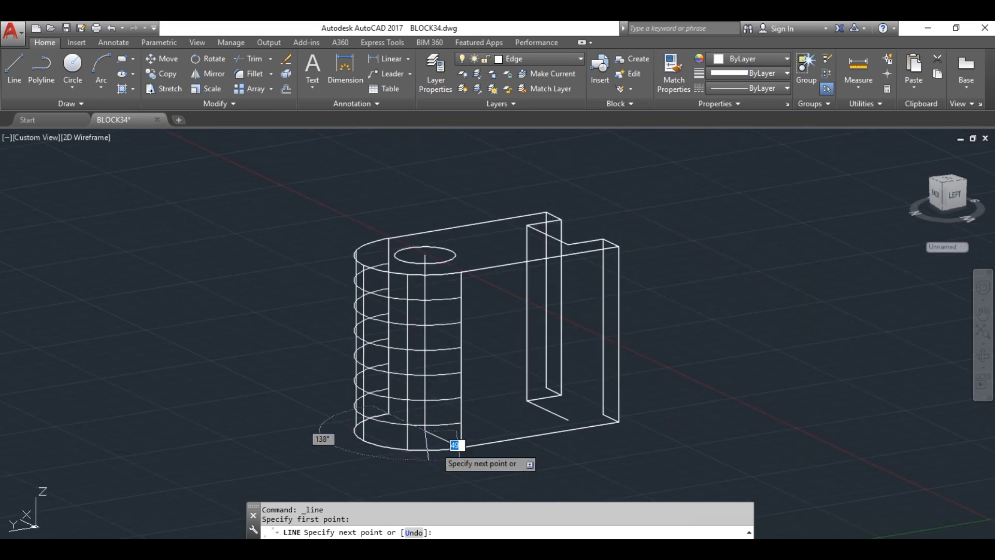
{"action": "scroll", "coordinate": [437, 442], "scroll_direction": "up", "scroll_amount": 2}
{"action": "scroll", "coordinate": [435, 442], "scroll_direction": "up", "scroll_amount": 2}
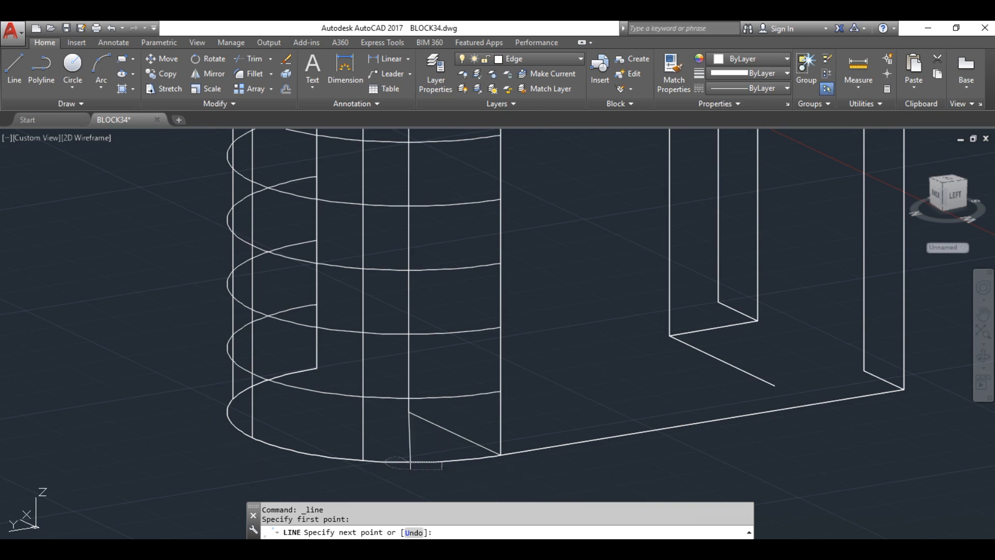
{"action": "key", "text": "Return"}
{"action": "key", "text": "Escape"}
Step: Draw a 90 mm vertical line up from the outer end of the 35 mm radial line
{"action": "scroll", "coordinate": [415, 306], "scroll_direction": "down", "scroll_amount": 5}
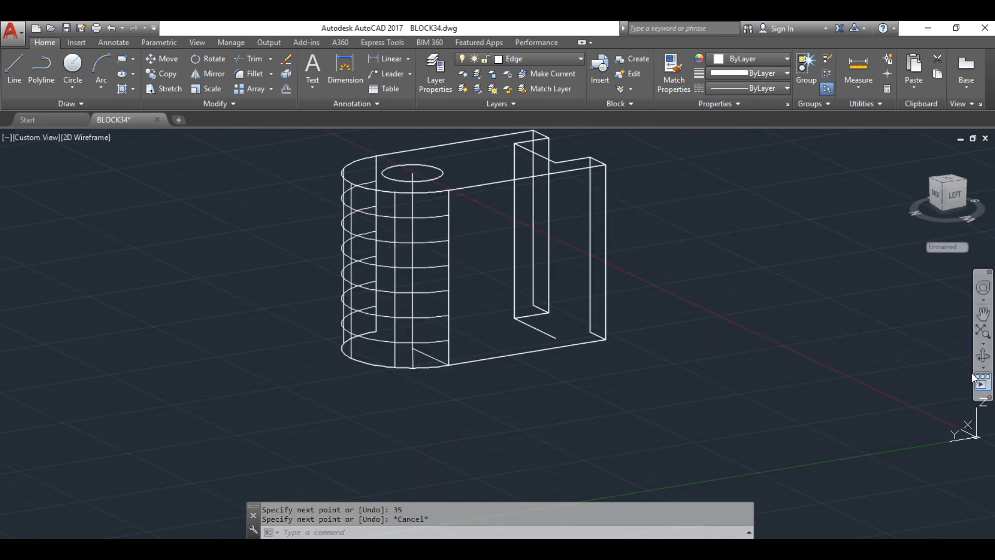
{"action": "left_click", "coordinate": [983, 356]}
{"action": "left_click_drag", "start_coordinate": [733, 408], "coordinate": [811, 455]}
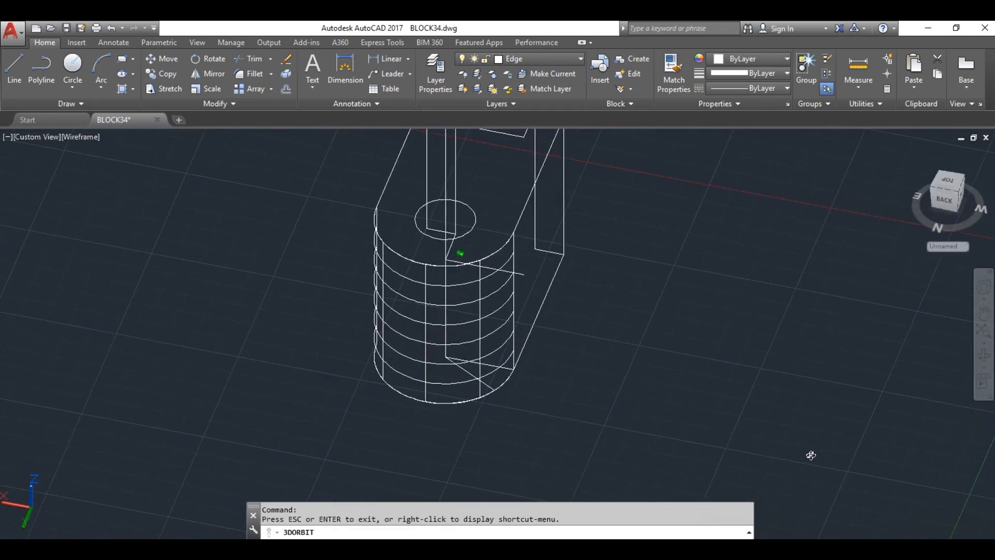
{"action": "left_click", "coordinate": [14, 68]}
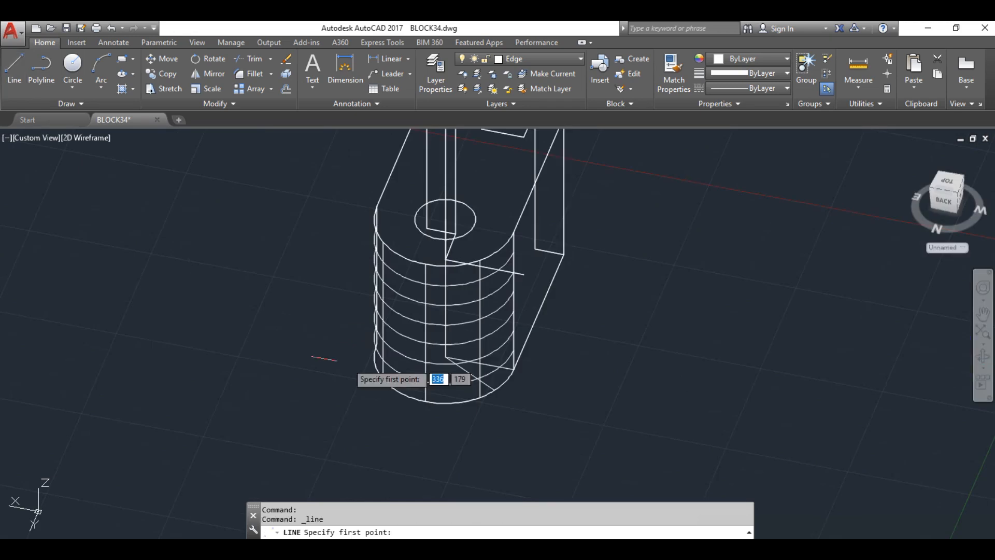
{"action": "left_click", "coordinate": [494, 388]}
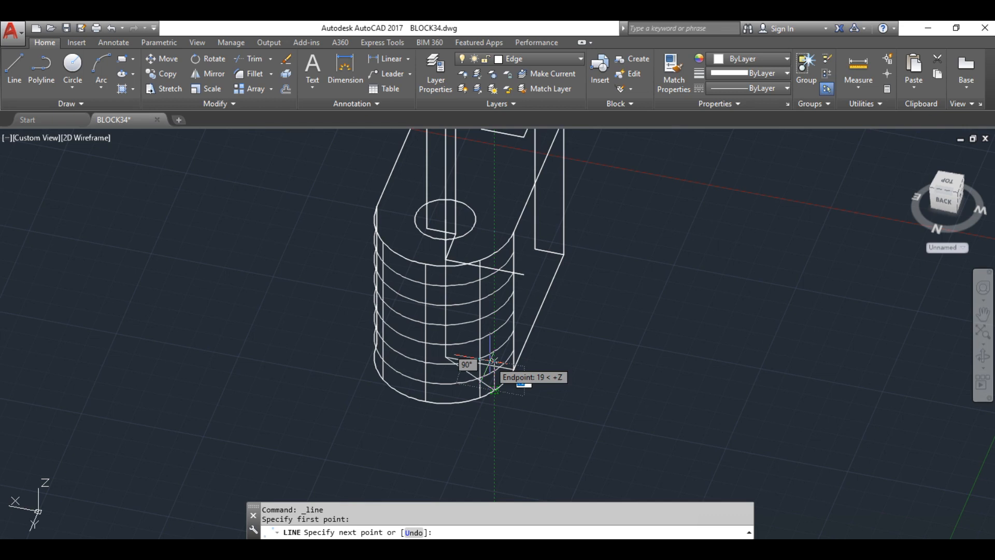
{"action": "type", "text": "90"}
{"action": "key", "text": "Return"}
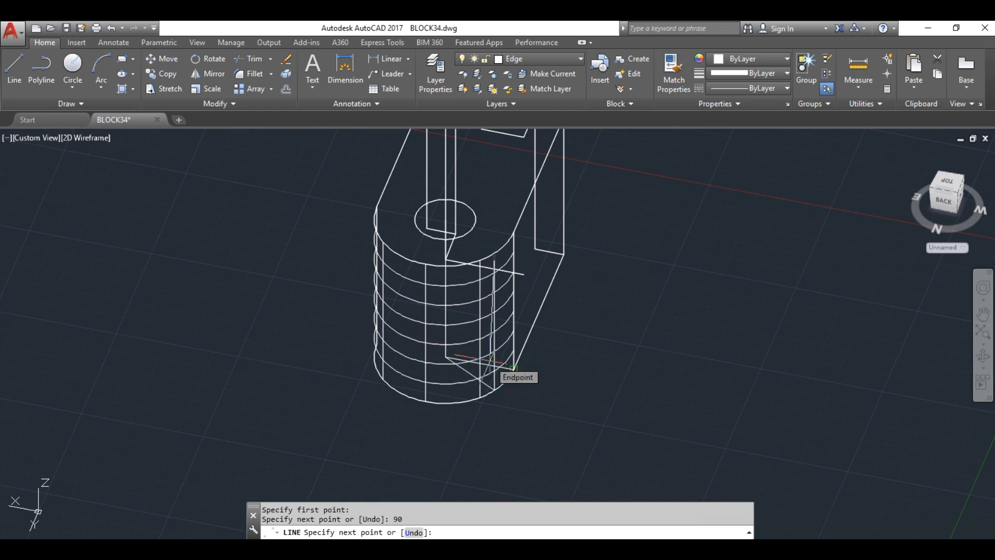
{"action": "key", "text": "Escape"}
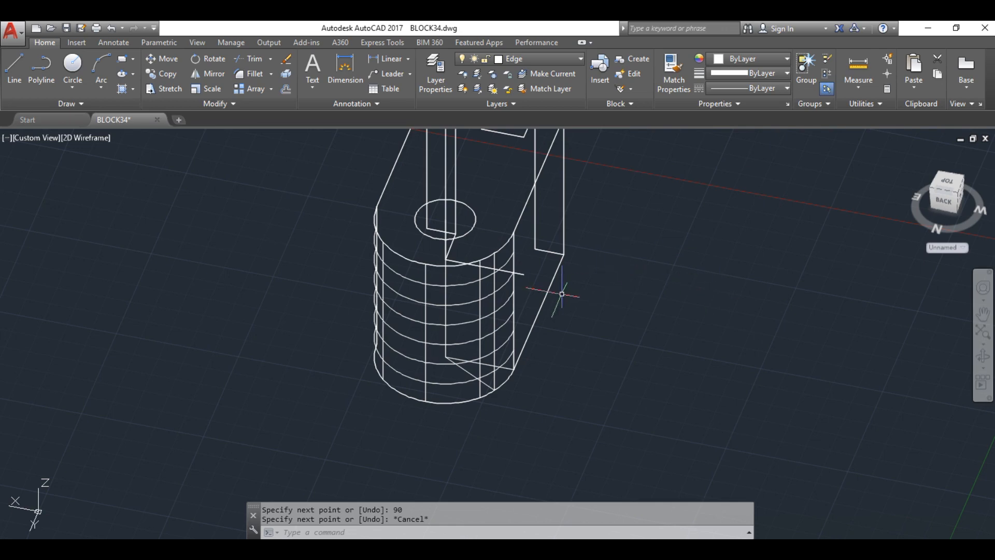
Step: Undo the last explode and erase operations
{"action": "left_click", "coordinate": [983, 361]}
{"action": "left_click_drag", "start_coordinate": [935, 344], "coordinate": [686, 422]}
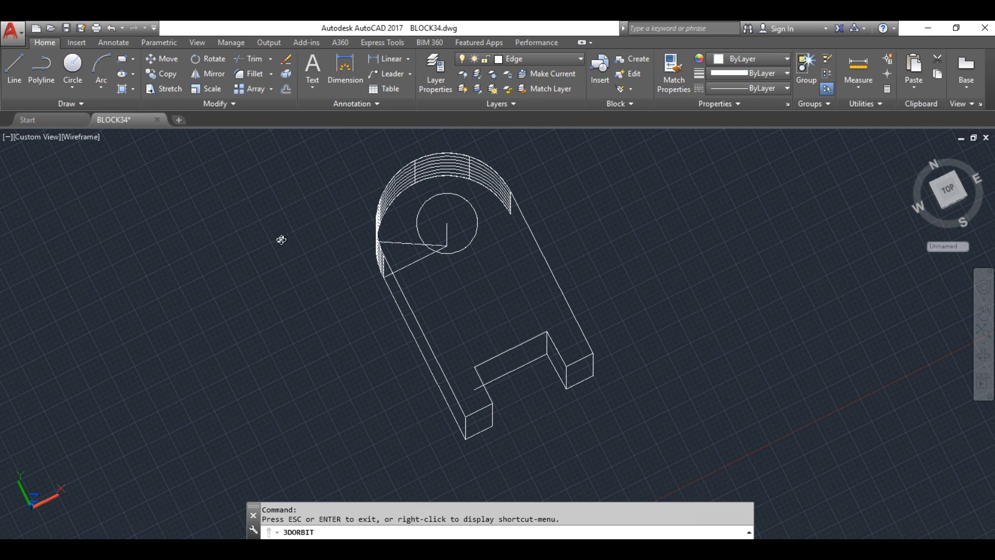
{"action": "left_click_drag", "start_coordinate": [285, 316], "coordinate": [306, 266]}
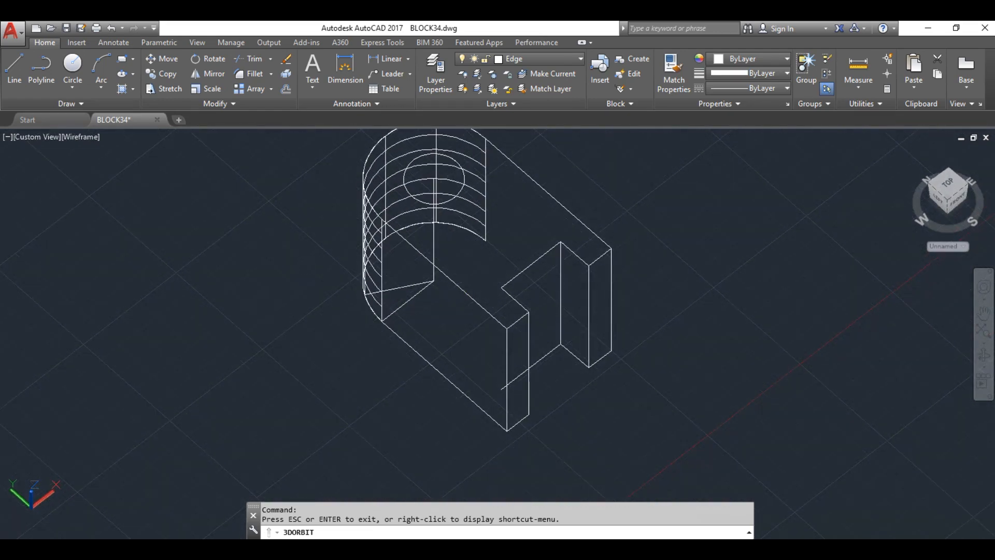
{"action": "key", "text": "Escape"}
{"action": "left_click", "coordinate": [435, 213]}
{"action": "left_click", "coordinate": [416, 291]}
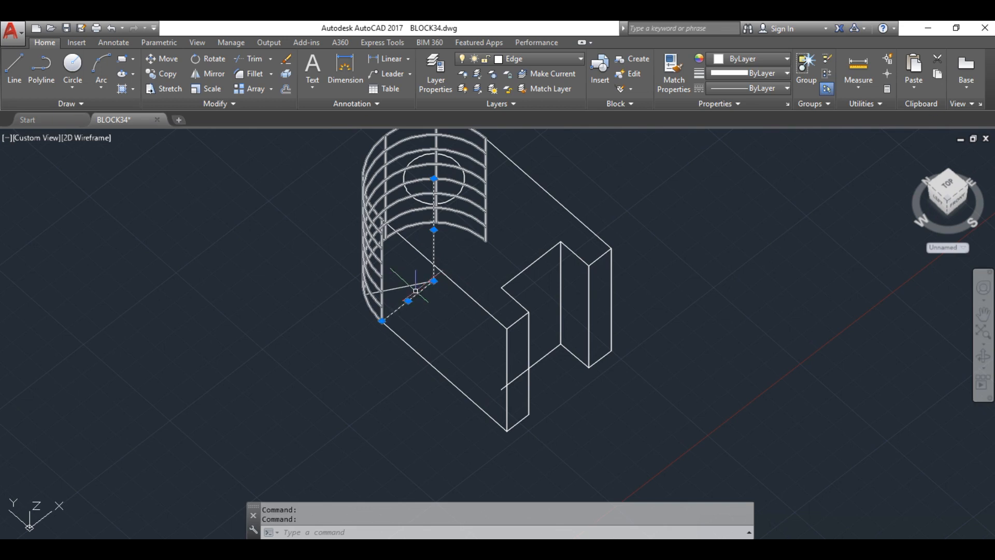
{"action": "key", "text": "ctrl+z"}
{"action": "key", "text": "ctrl+z"}
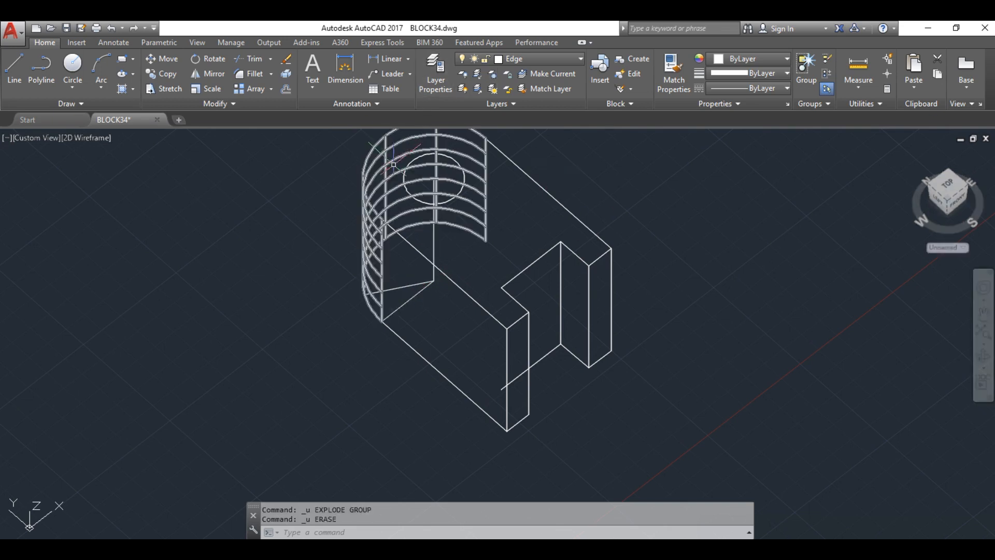
Step: Explode the curved end face and erase the overlapping arc along its bottom edge
{"action": "left_click", "coordinate": [389, 157]}
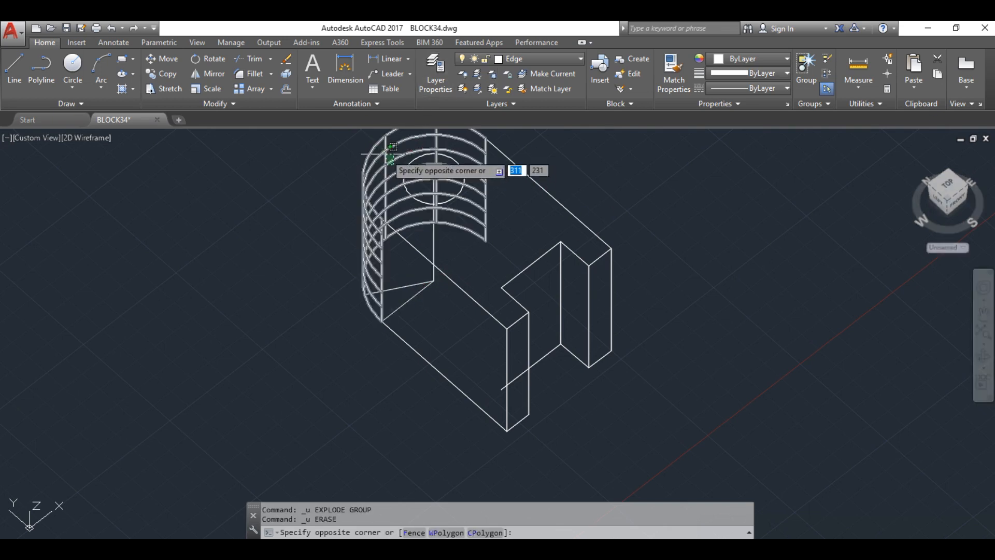
{"action": "left_click", "coordinate": [286, 74]}
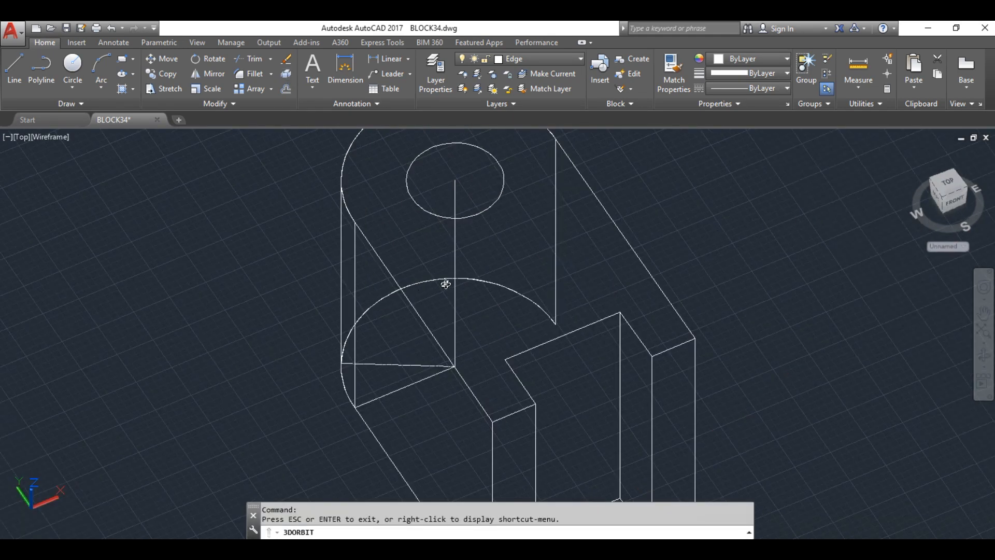
{"action": "key", "text": "Escape"}
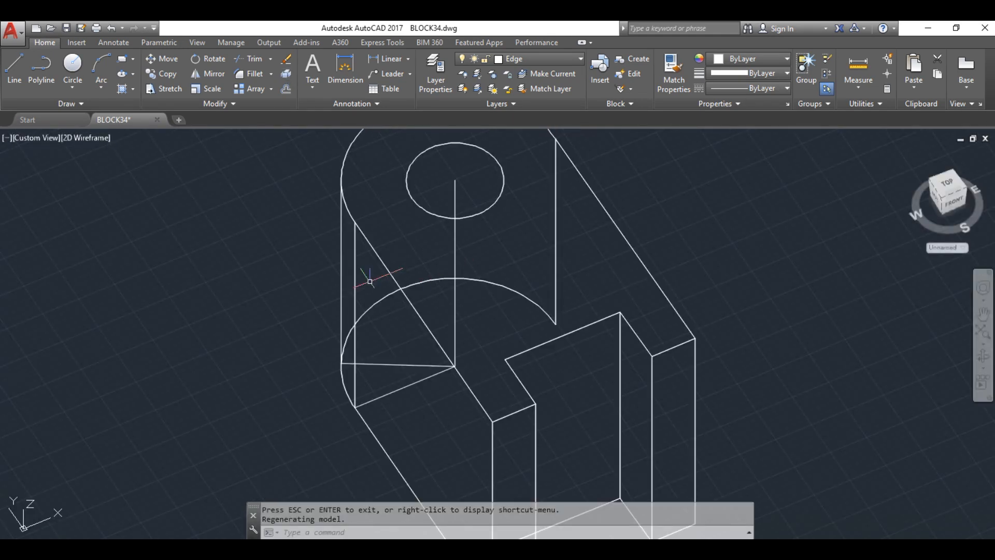
{"action": "left_click", "coordinate": [428, 281]}
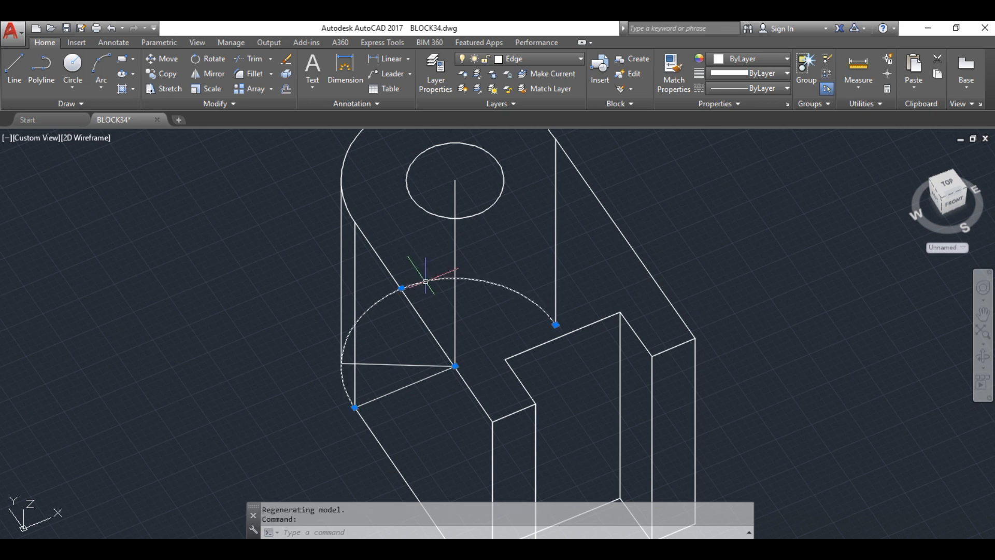
{"action": "key", "text": "Delete"}
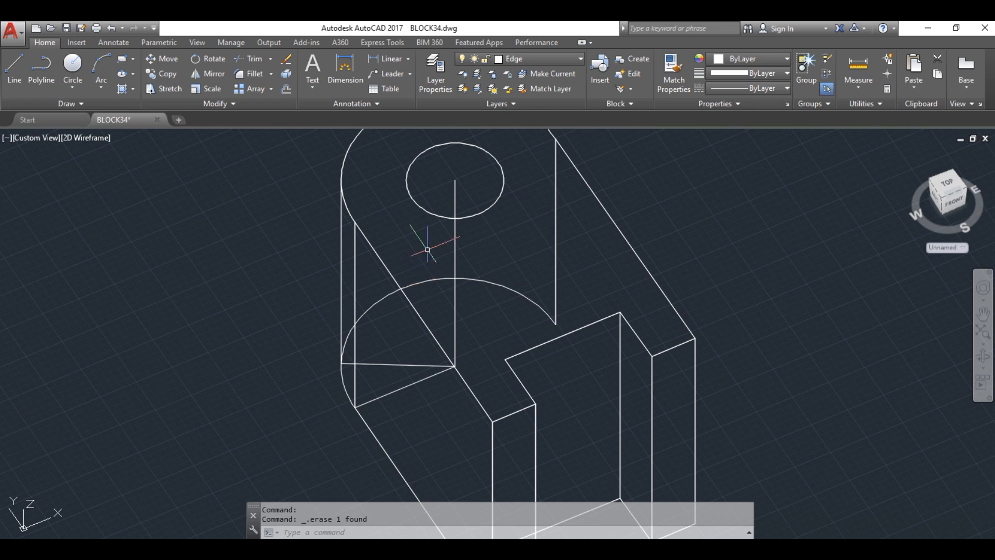
{"action": "left_click", "coordinate": [433, 256]}
{"action": "mouse_move", "coordinate": [434, 256]}
{"action": "left_mouse_down"}
{"action": "mouse_move", "coordinate": [285, 311]}
{"action": "mouse_move", "coordinate": [565, 461]}
{"action": "mouse_move", "coordinate": [639, 300]}
{"action": "mouse_move", "coordinate": [221, 119]}
{"action": "left_mouse_up"}
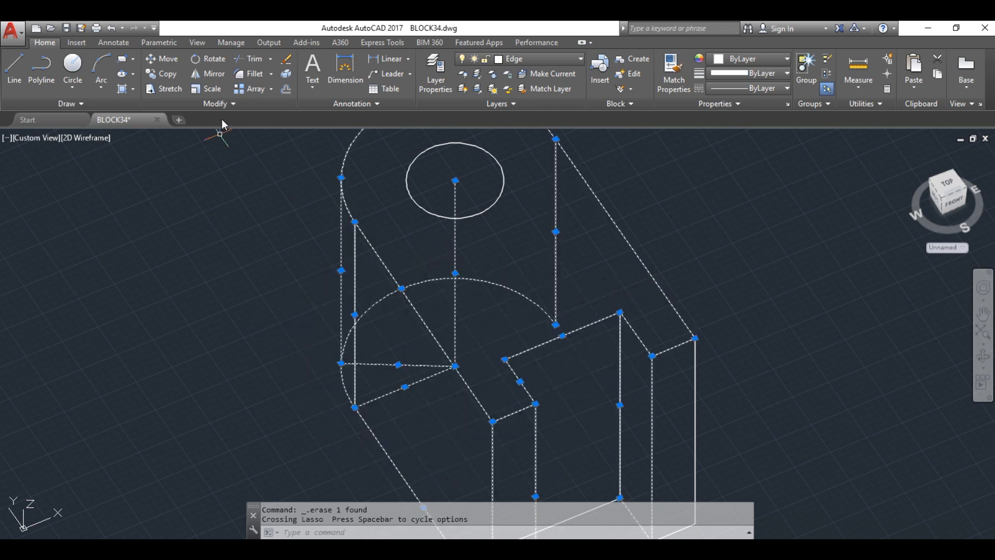
{"action": "left_click", "coordinate": [263, 58]}
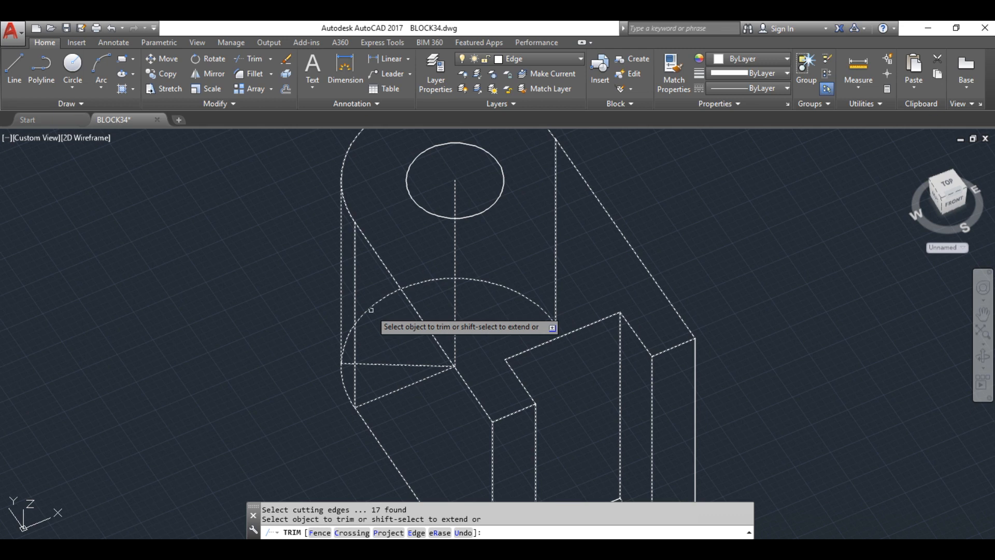
{"action": "key", "text": "Escape"}
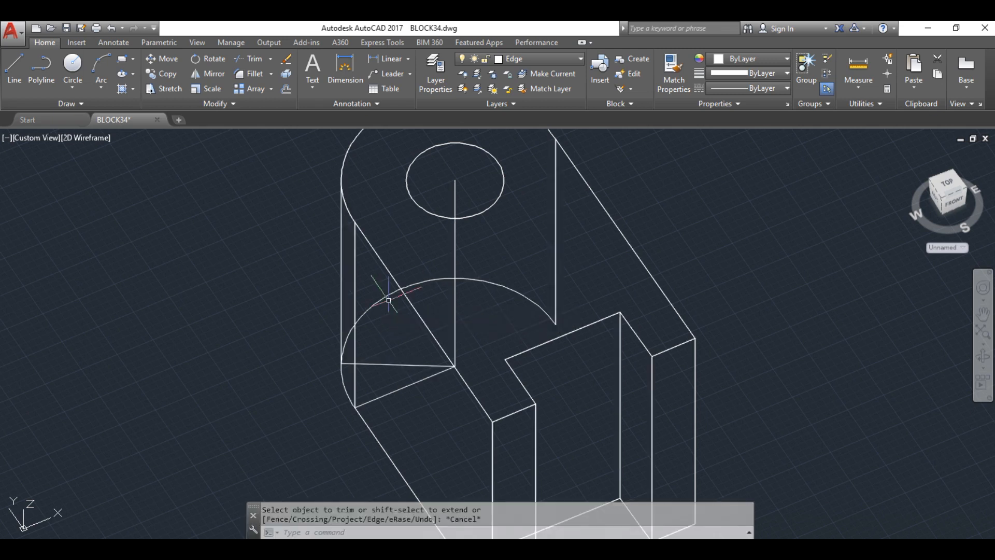
Step: Trim the hidden portion of the block's bottom arc back to the outer vertical line at the rounded end
{"action": "left_click", "coordinate": [373, 306]}
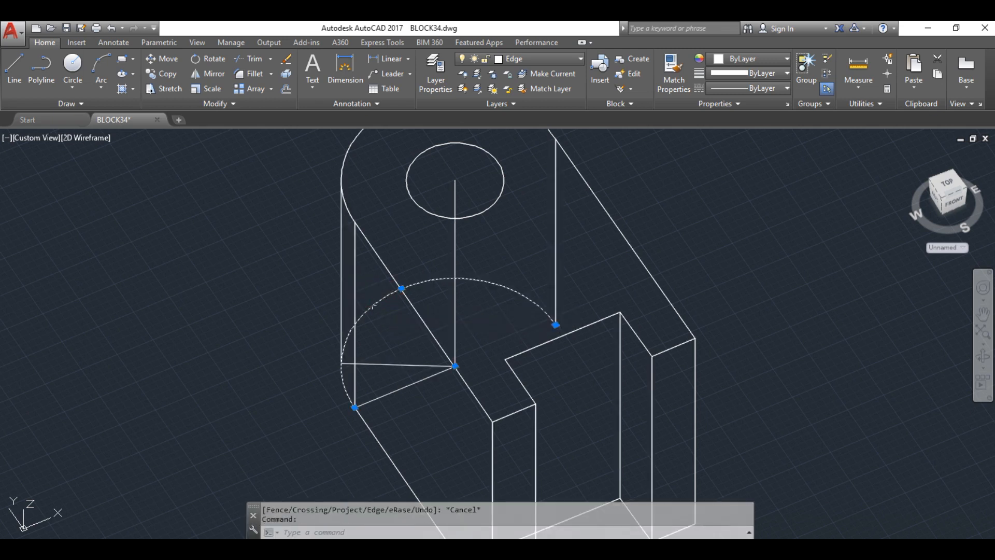
{"action": "left_click", "coordinate": [382, 365]}
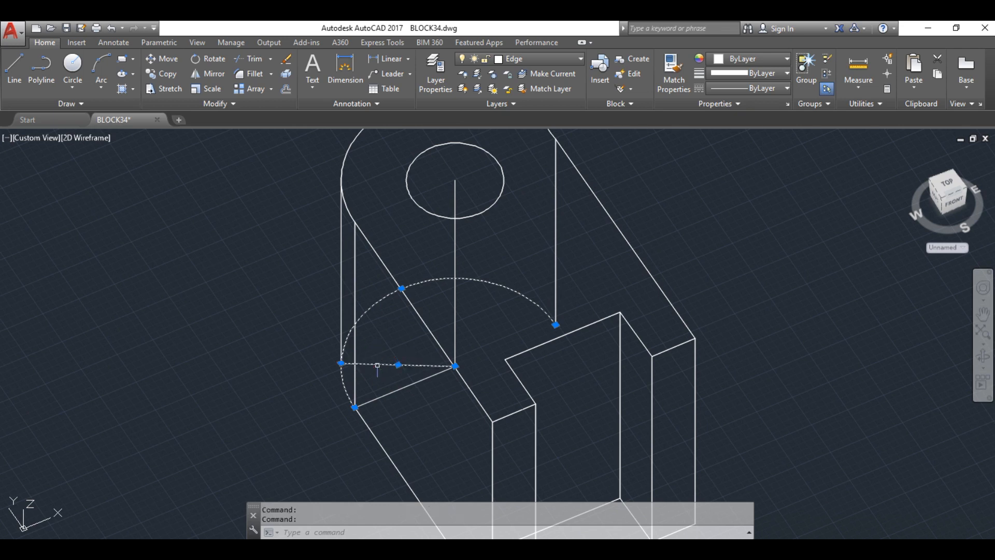
{"action": "left_click", "coordinate": [340, 339]}
{"action": "left_click", "coordinate": [355, 369]}
{"action": "left_click", "coordinate": [259, 61]}
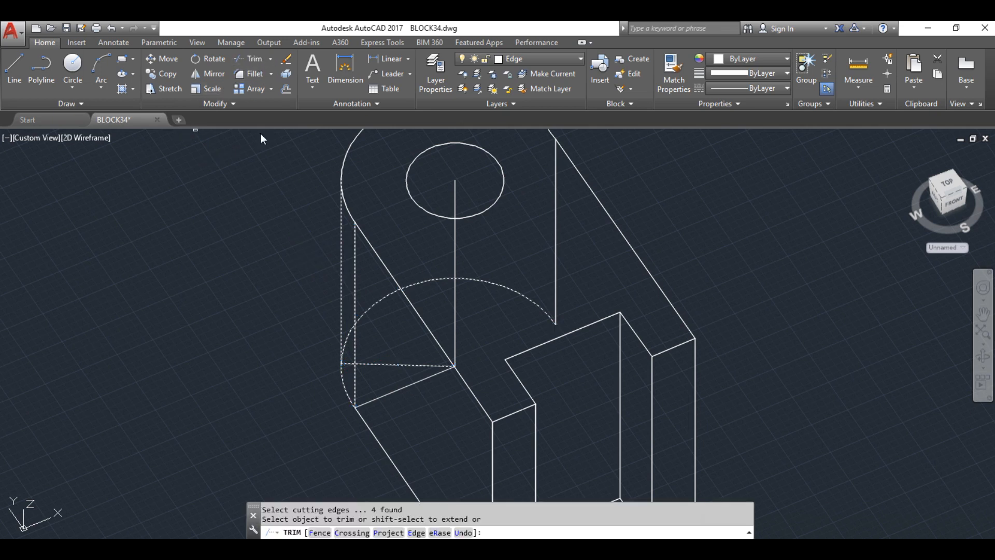
{"action": "left_click", "coordinate": [350, 336]}
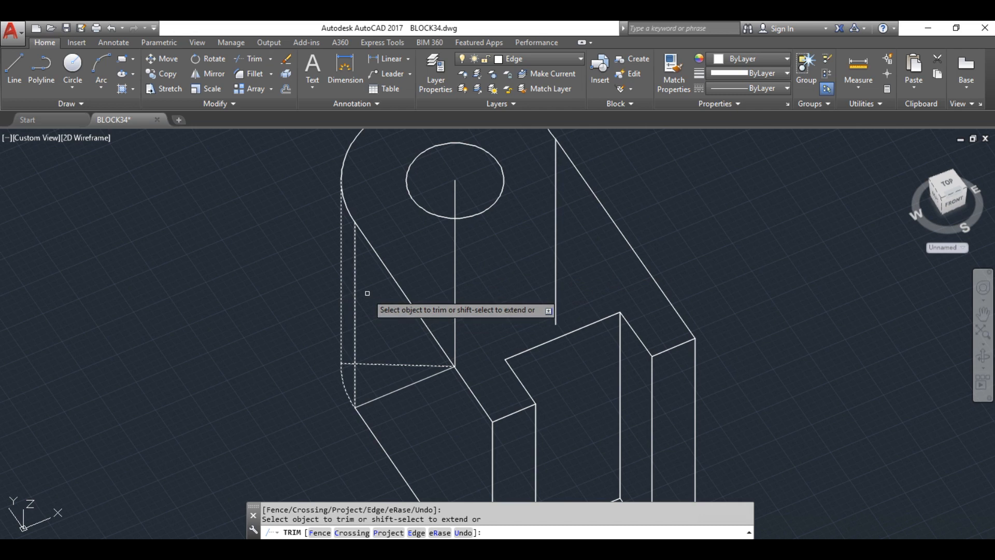
{"action": "key", "text": "Escape"}
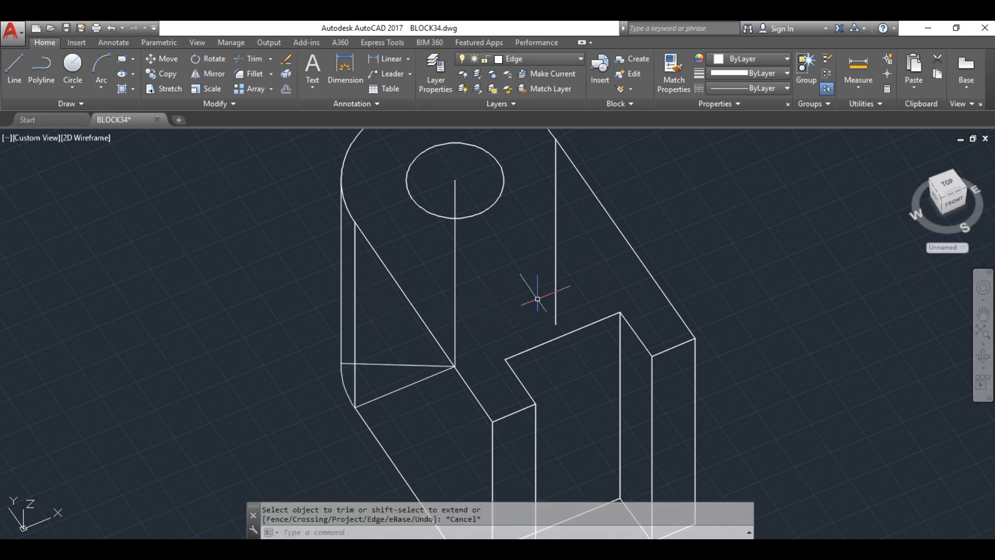
Step: Erase the vertical centre line, both bottom radial lines and the overlapping hidden vertical lines on the far side of the rounded end
{"action": "left_click", "coordinate": [555, 284]}
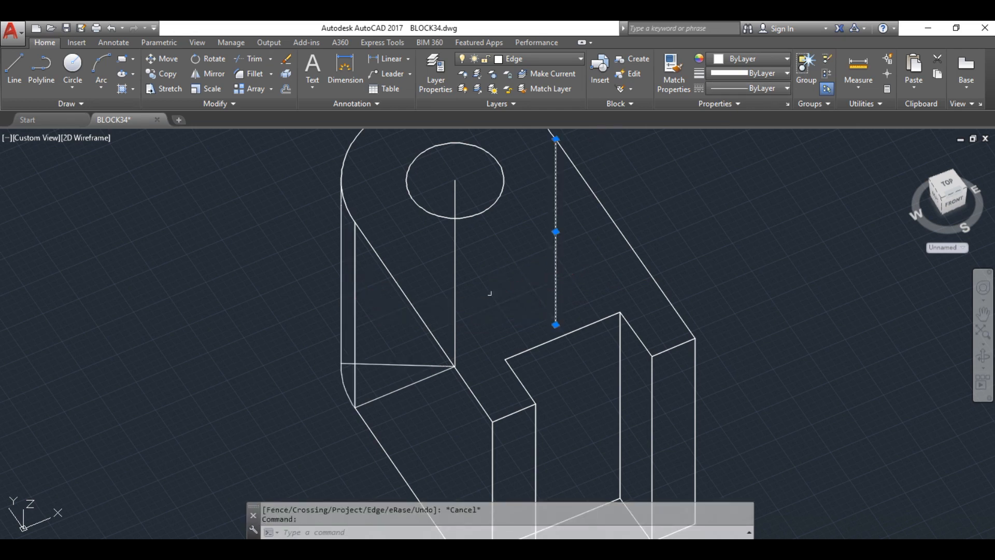
{"action": "left_click", "coordinate": [458, 284]}
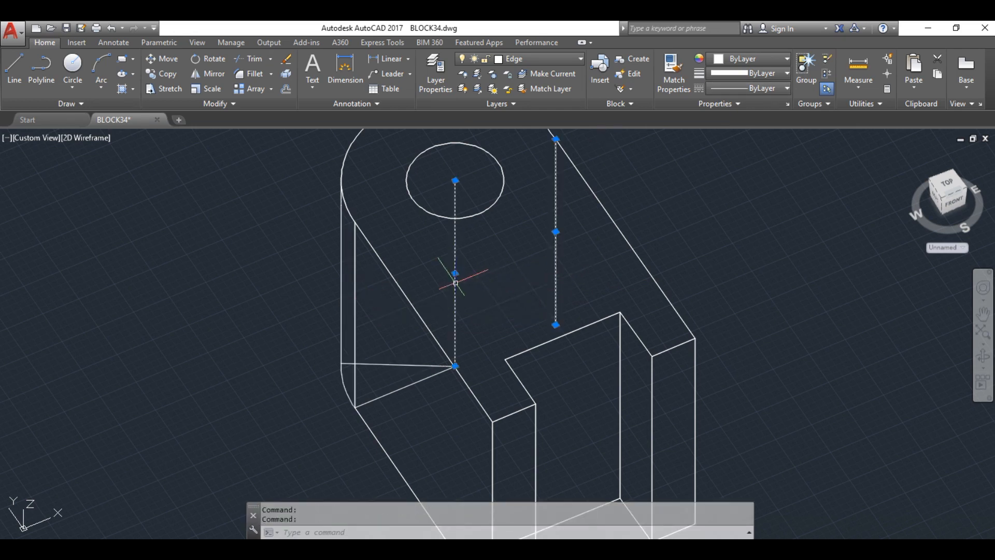
{"action": "left_click", "coordinate": [412, 361]}
{"action": "left_click", "coordinate": [413, 361]}
{"action": "left_click", "coordinate": [415, 365]}
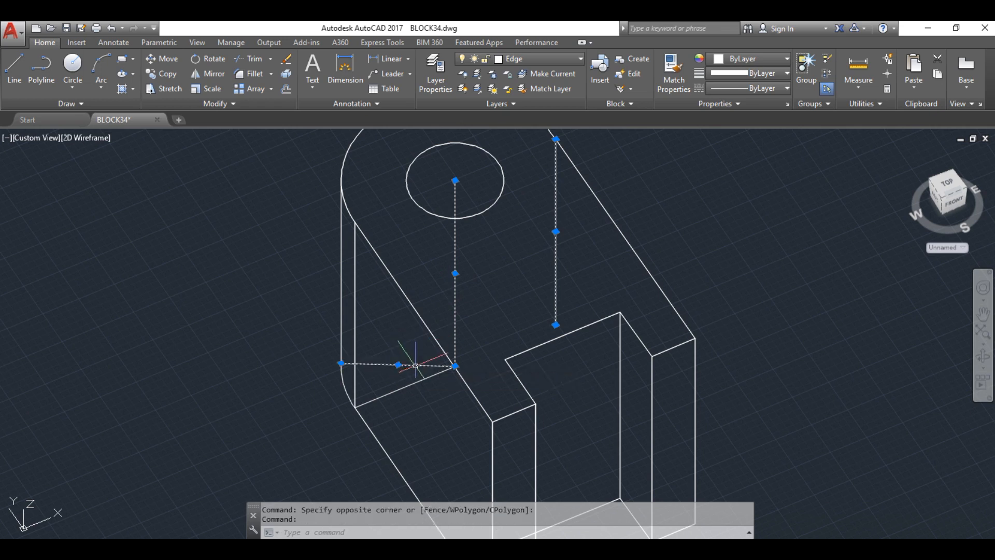
{"action": "left_click", "coordinate": [426, 378]}
{"action": "key", "text": "Delete"}
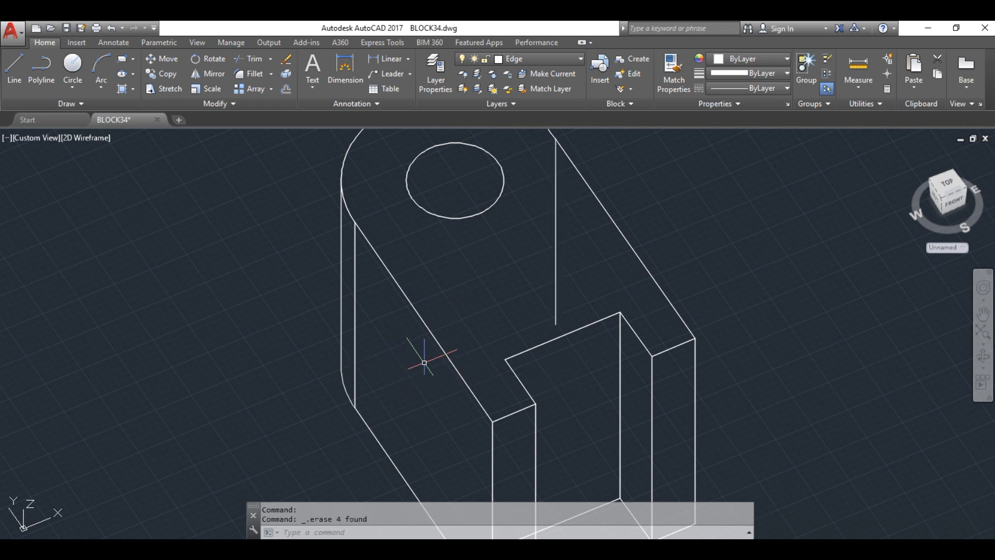
{"action": "left_click", "coordinate": [556, 217]}
{"action": "key", "text": "Delete"}
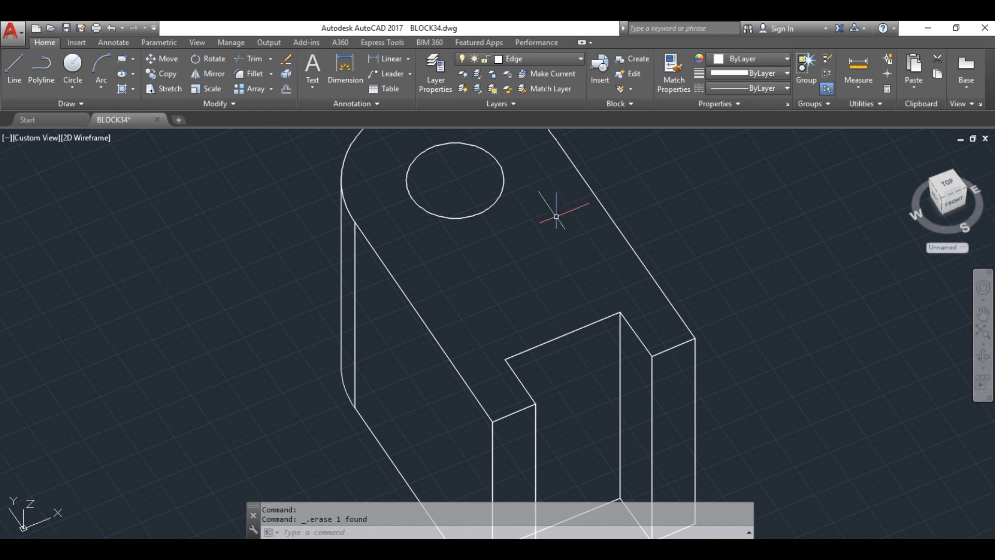
Step: Orbit the block to match the viewing angle of Figure 1 in 2017nov.pdf and compare the bottom slot edges with it
{"action": "scroll", "coordinate": [633, 266], "scroll_direction": "down", "scroll_amount": 4}
{"action": "scroll", "coordinate": [666, 277], "scroll_direction": "up", "scroll_amount": 2}
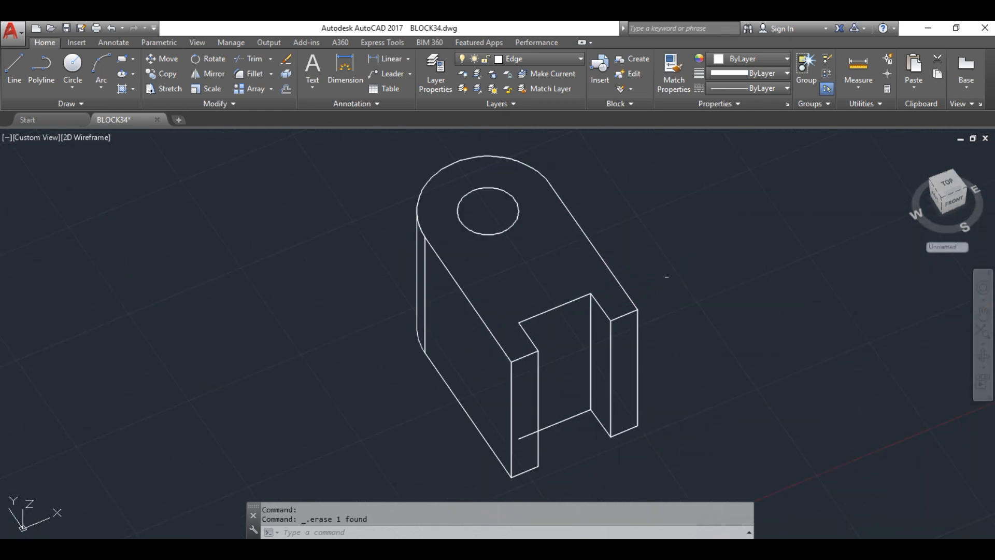
{"action": "left_click", "coordinate": [982, 356]}
{"action": "left_click_drag", "start_coordinate": [901, 367], "coordinate": [906, 347]}
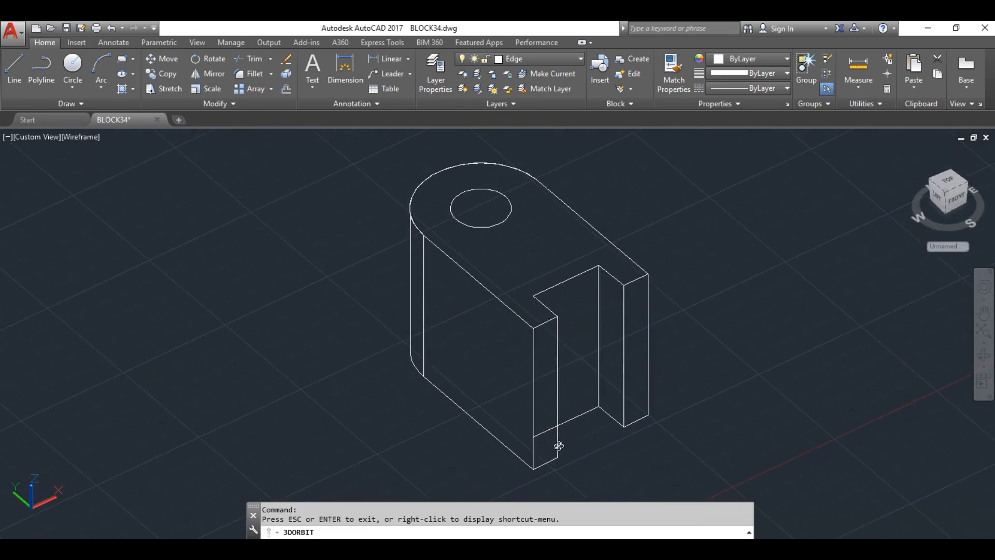
{"action": "left_click", "coordinate": [414, 549]}
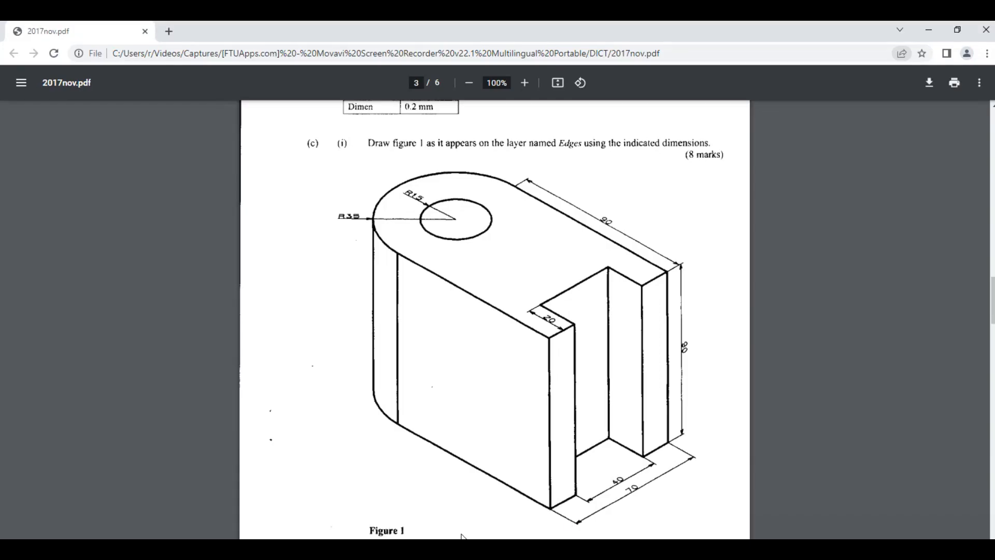
{"action": "left_click", "coordinate": [466, 550]}
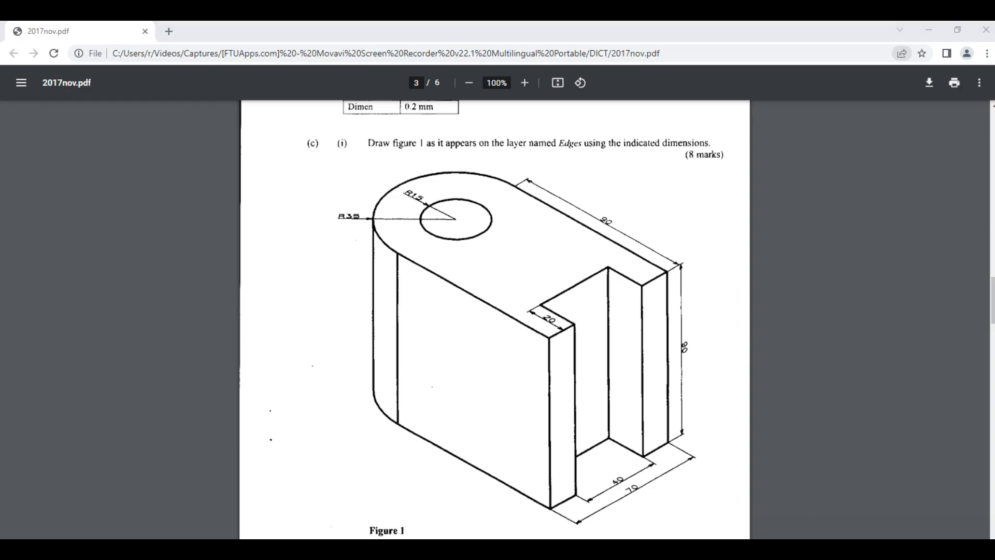
{"action": "left_click_drag", "start_coordinate": [657, 448], "coordinate": [588, 430]}
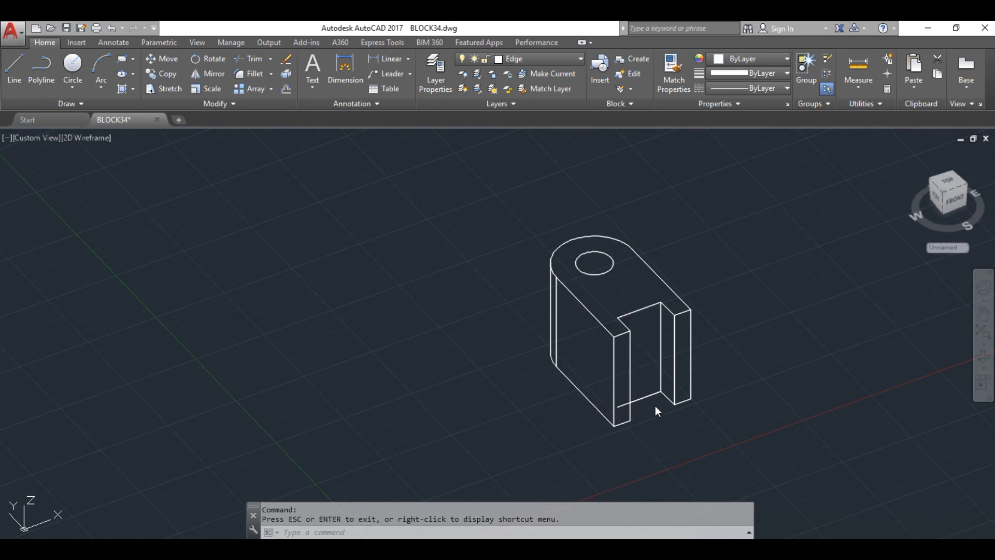
{"action": "key", "text": "alt+Tab"}
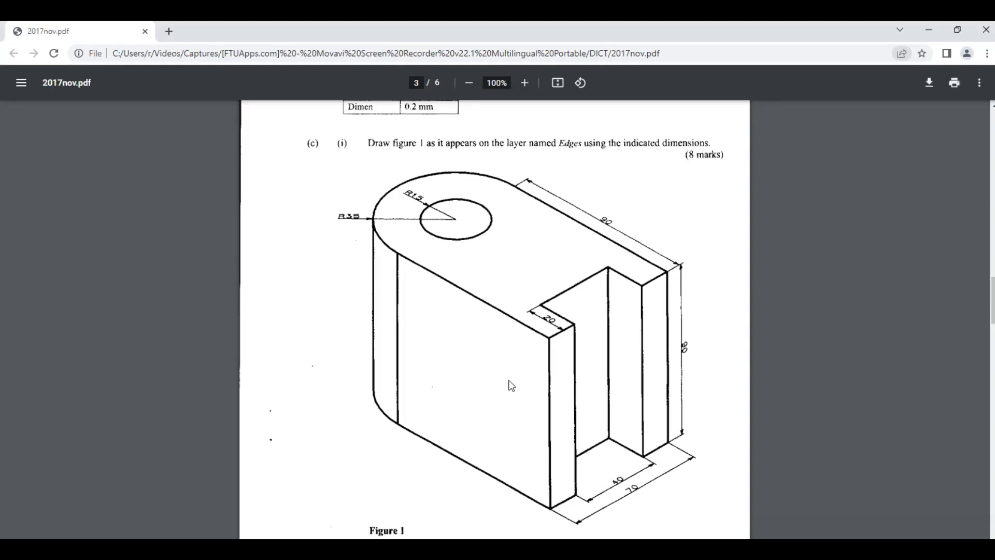
{"action": "left_click", "coordinate": [456, 498]}
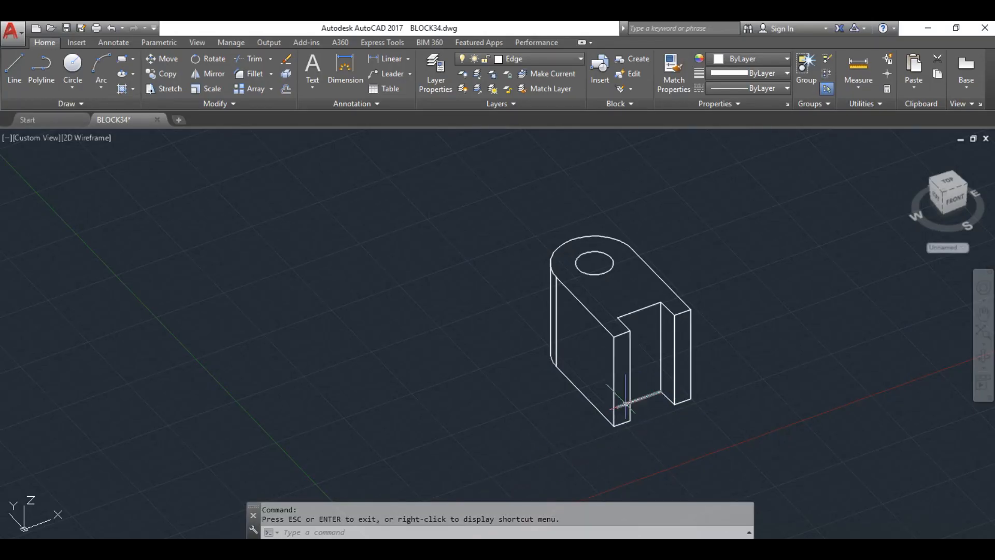
Step: Draw a line along the slot's bottom back edge from its inner corner to where it crosses the front leg's vertical edge
{"action": "scroll", "coordinate": [625, 404], "scroll_direction": "up", "scroll_amount": 4}
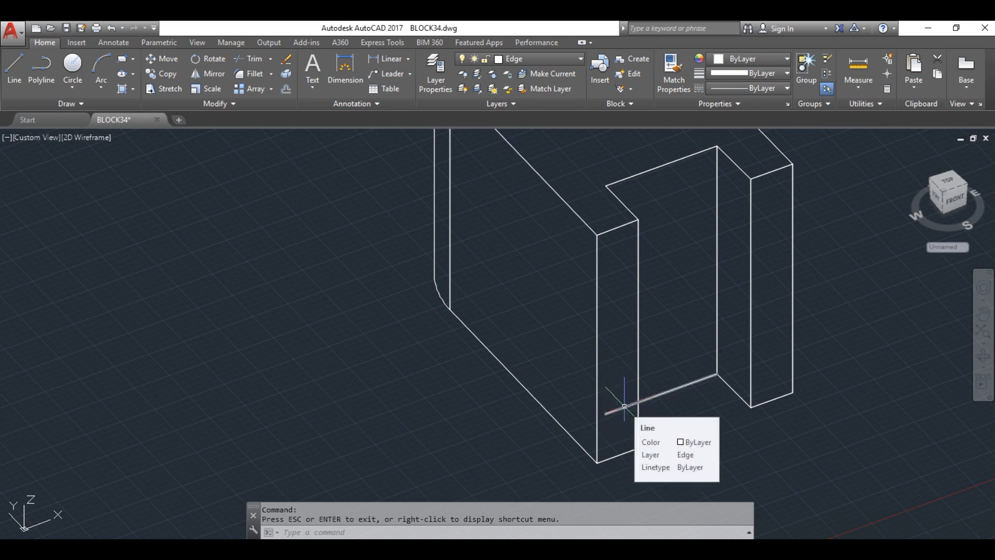
{"action": "left_click", "coordinate": [14, 67]}
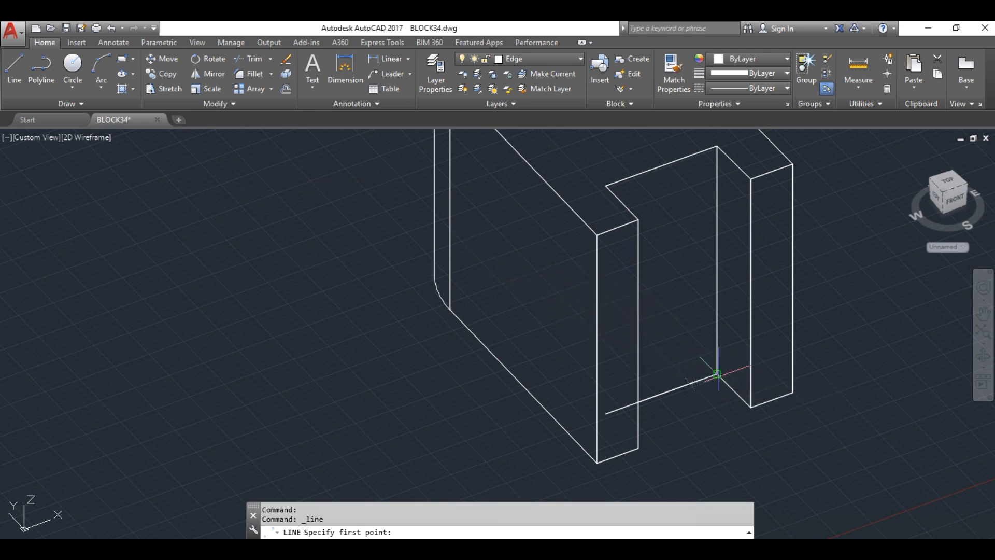
{"action": "left_click", "coordinate": [711, 372]}
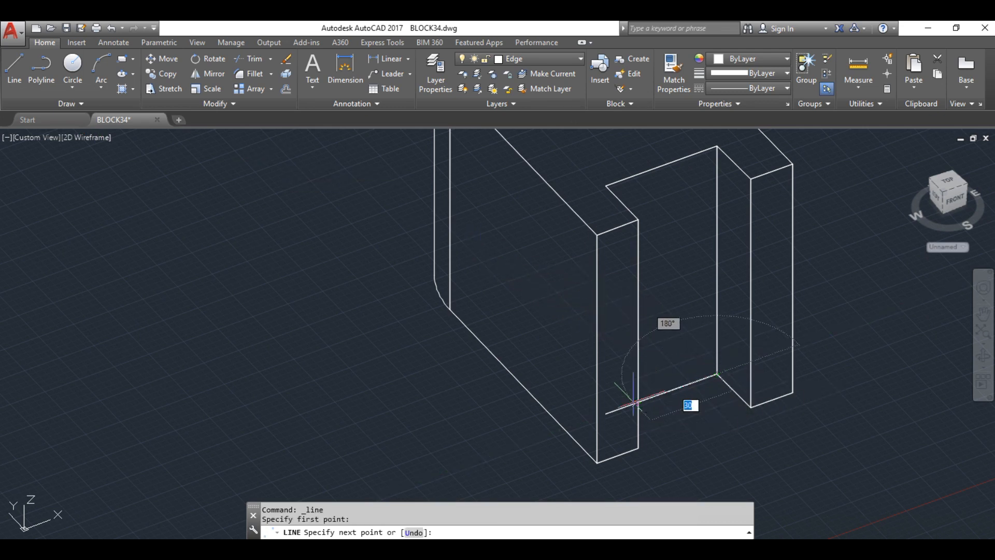
{"action": "scroll", "coordinate": [638, 402], "scroll_direction": "up", "scroll_amount": 2}
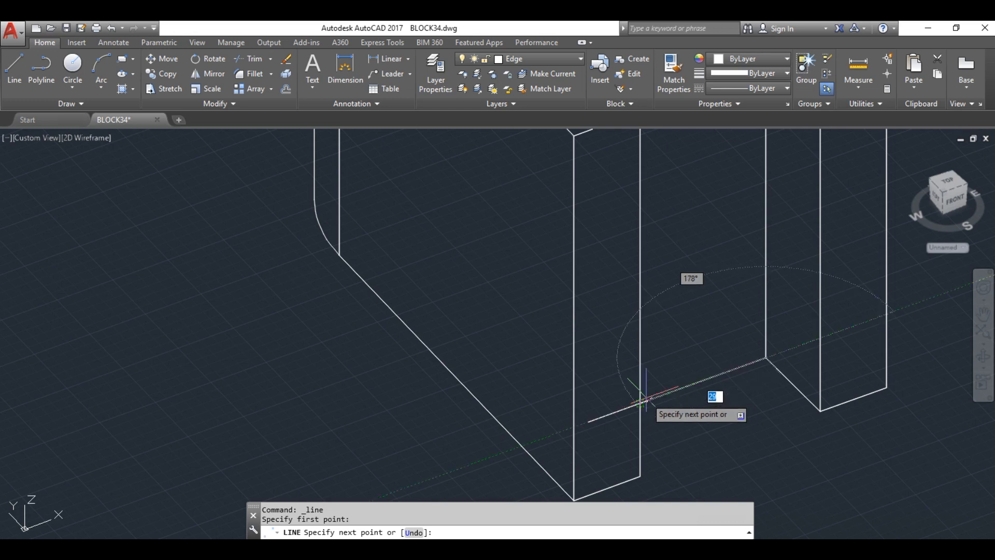
{"action": "scroll", "coordinate": [635, 402], "scroll_direction": "up", "scroll_amount": 2}
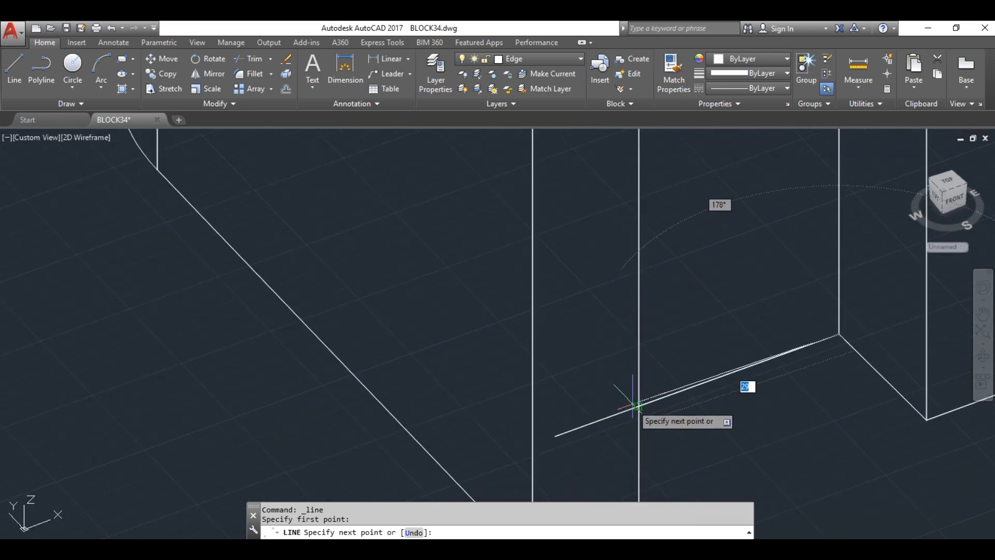
{"action": "left_click", "coordinate": [638, 406]}
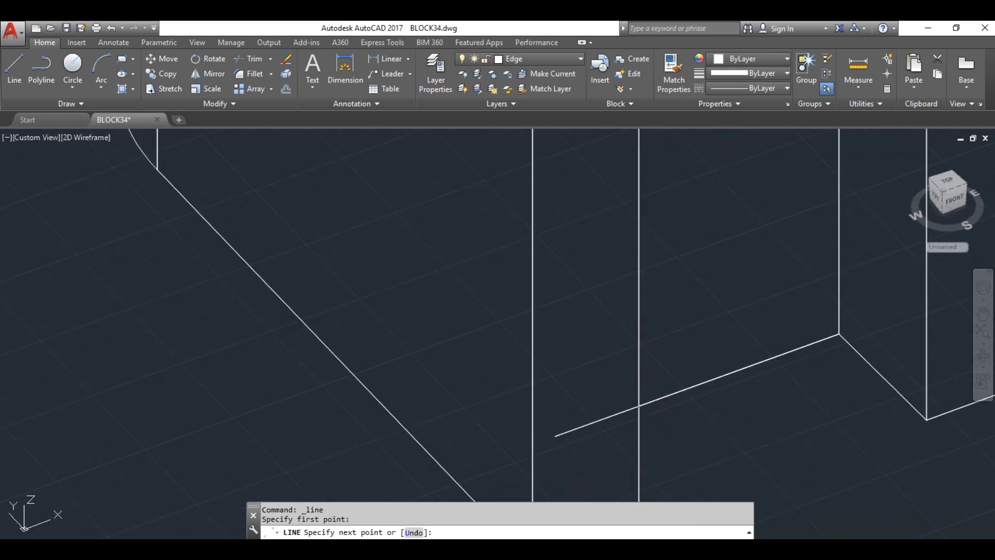
{"action": "key", "text": "Escape"}
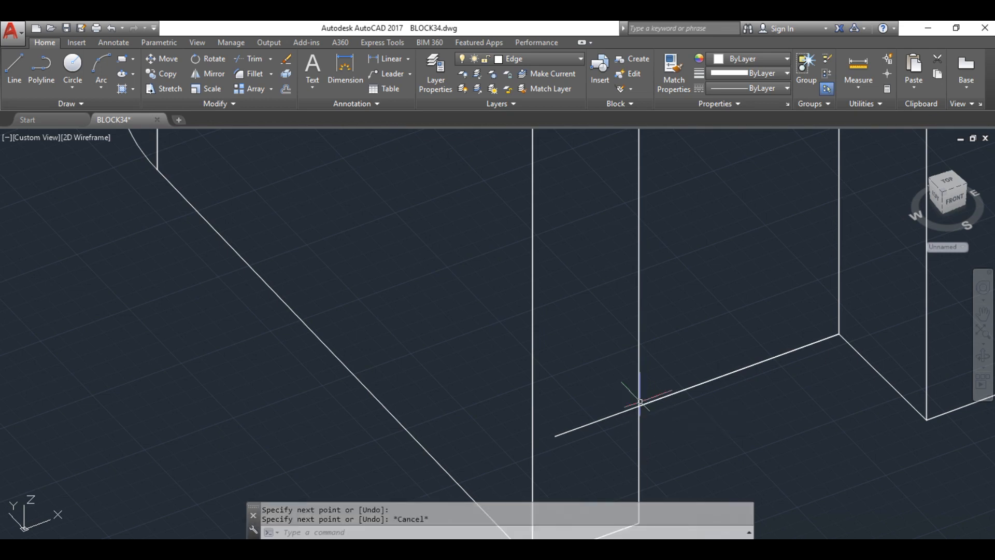
Step: Erase the original slot bottom line that extends behind the front leg
{"action": "left_click", "coordinate": [599, 419]}
{"action": "key", "text": "Delete"}
{"action": "left_click", "coordinate": [611, 415]}
{"action": "key", "text": "Delete"}
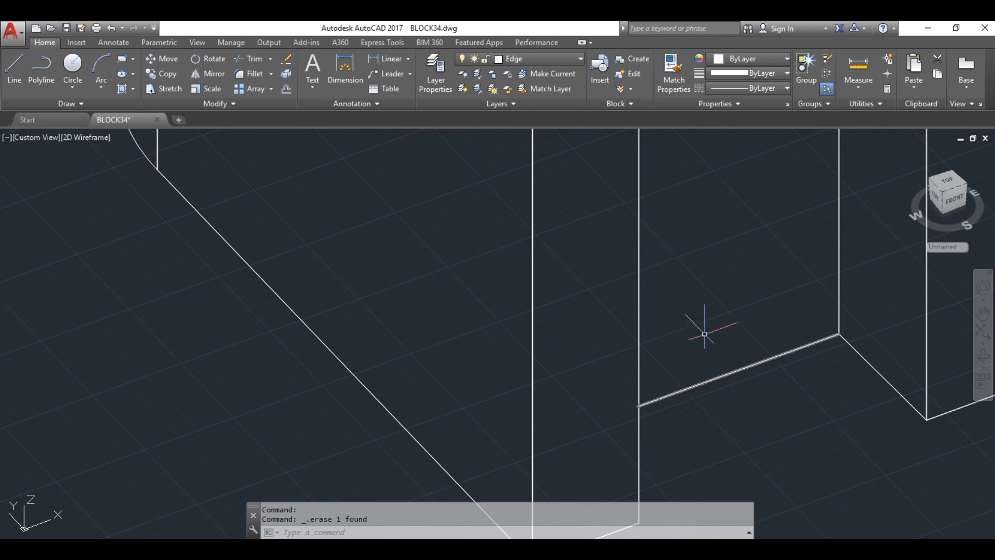
Step: Bring the whole block into view and check its visible edges and required dimensions against Figure 1 in 2017nov.pdf
{"action": "scroll", "coordinate": [714, 290], "scroll_direction": "down", "scroll_amount": 4}
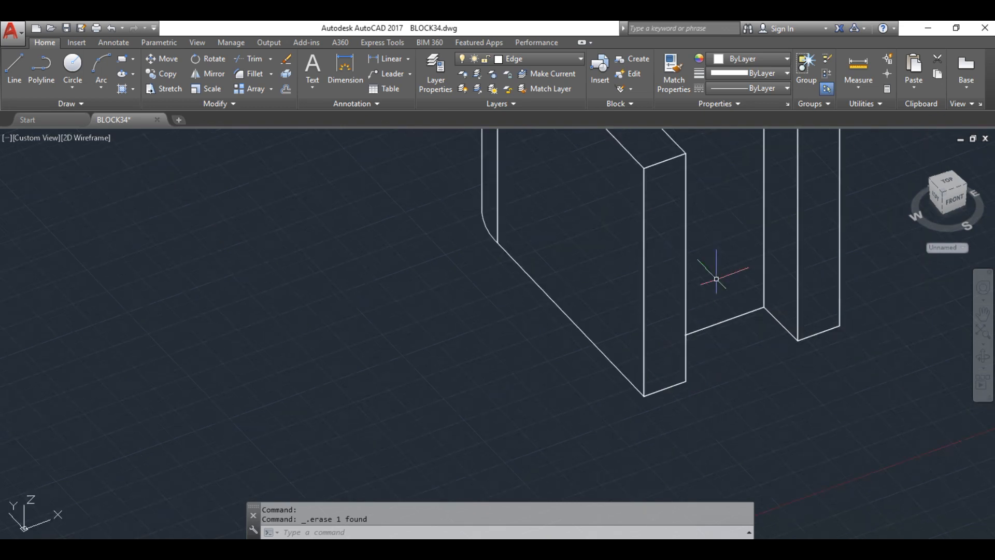
{"action": "left_click", "coordinate": [983, 313]}
{"action": "left_click_drag", "start_coordinate": [913, 273], "coordinate": [806, 373]}
{"action": "scroll", "coordinate": [801, 342], "scroll_direction": "down", "scroll_amount": 4}
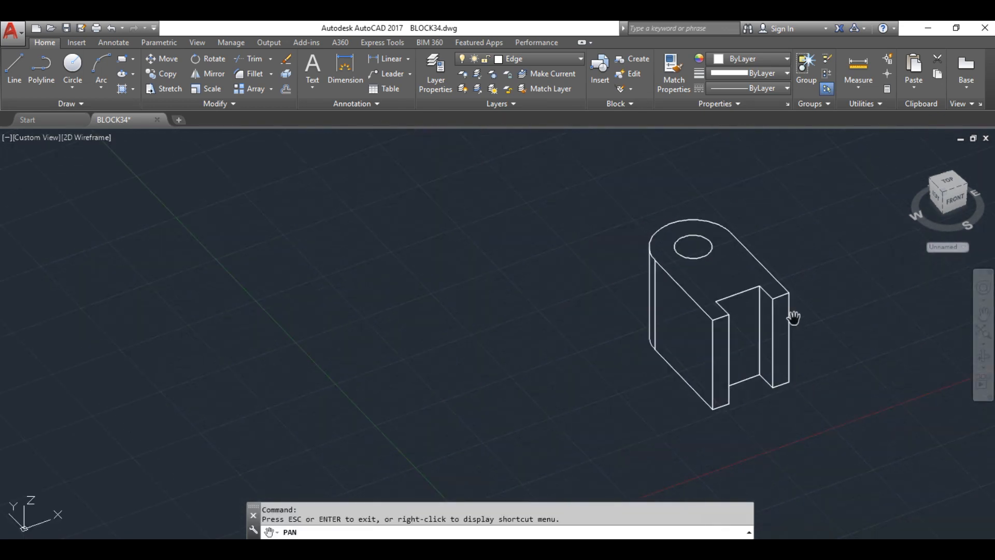
{"action": "scroll", "coordinate": [794, 282], "scroll_direction": "up", "scroll_amount": 5}
{"action": "scroll", "coordinate": [792, 282], "scroll_direction": "down", "scroll_amount": 6}
{"action": "scroll", "coordinate": [793, 295], "scroll_direction": "up", "scroll_amount": 5}
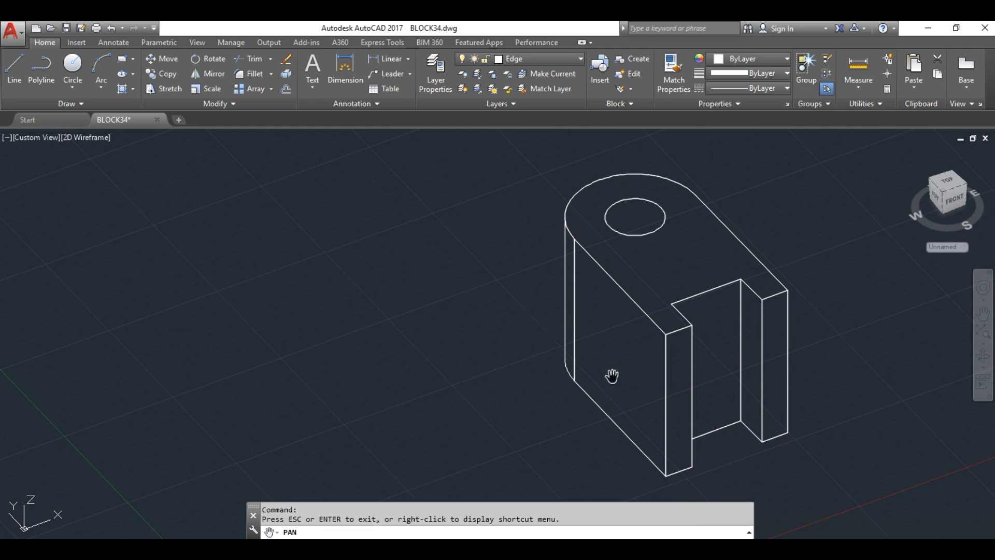
{"action": "key", "text": "alt+Tab"}
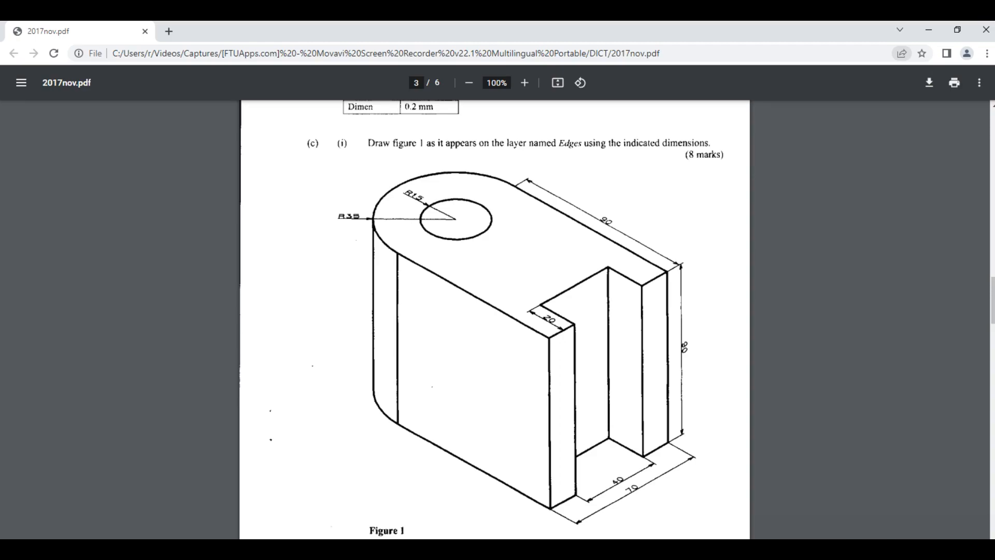
{"action": "key", "text": "alt+Tab"}
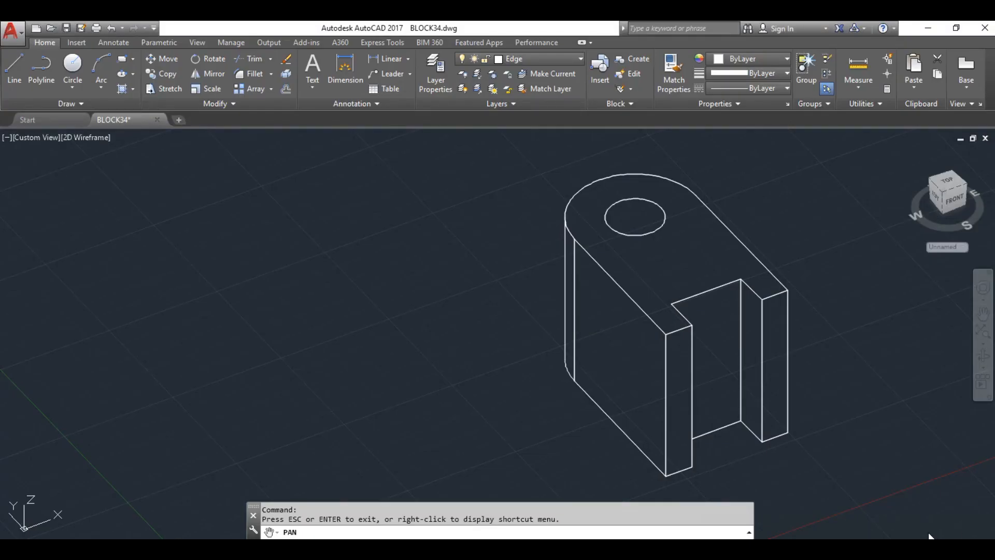
Step: Undo the last two dimension operations
{"action": "key", "text": "ctrl+z"}
{"action": "key", "text": "ctrl+z"}
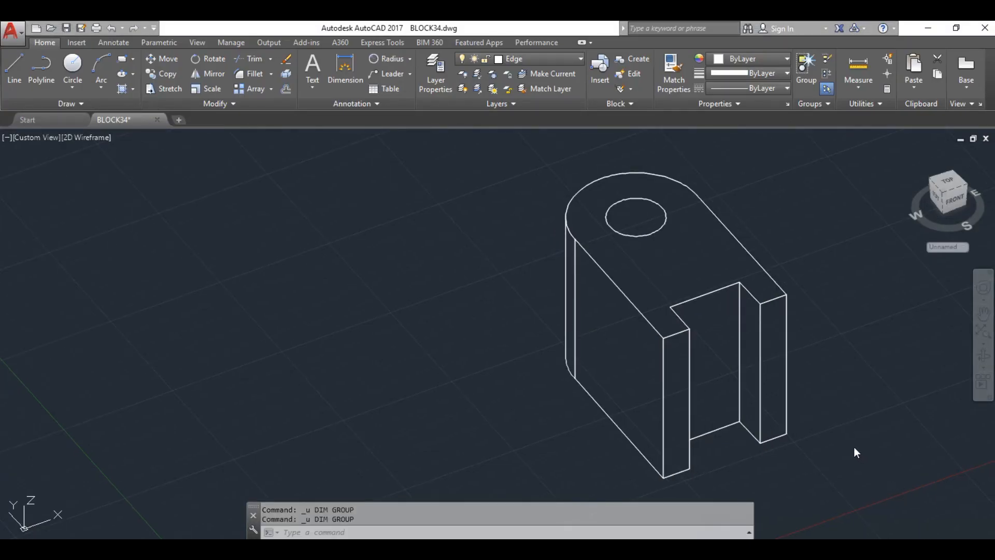
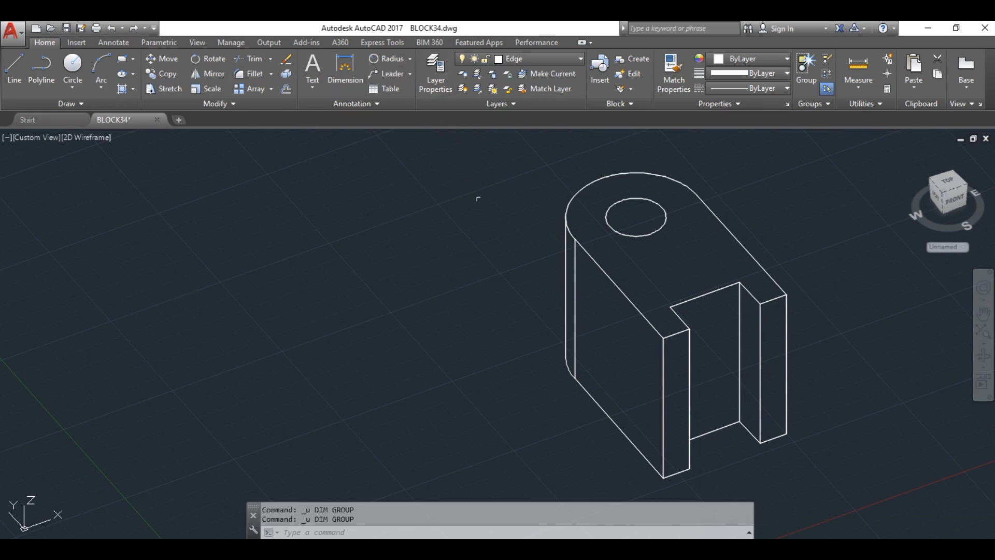
Step: Check the required dimensions in 2017nov.pdf and, back in AutoCAD, dimension the block's full width between the legs' outer bottom front corners
{"action": "key", "text": "alt+Tab"}
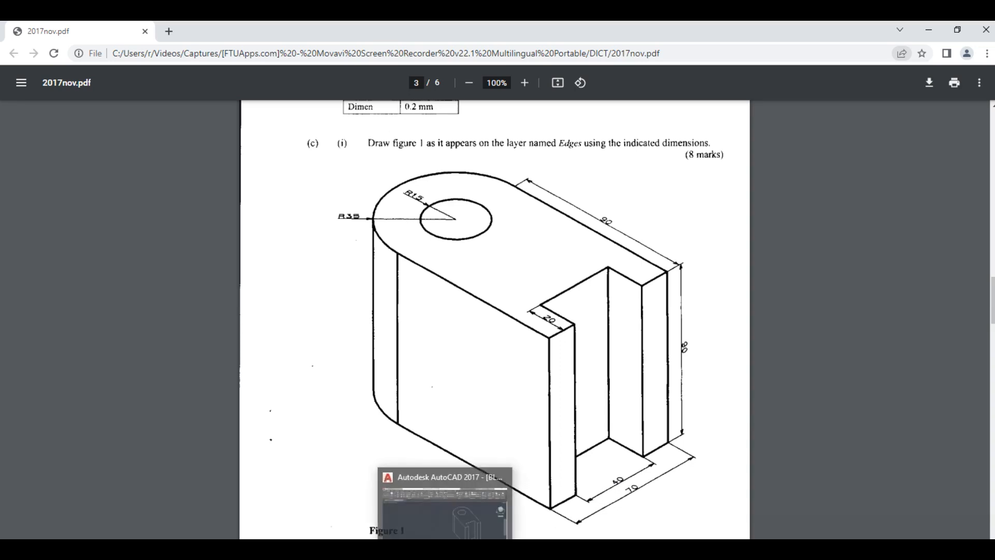
{"action": "mouse_move", "coordinate": [446, 554]}
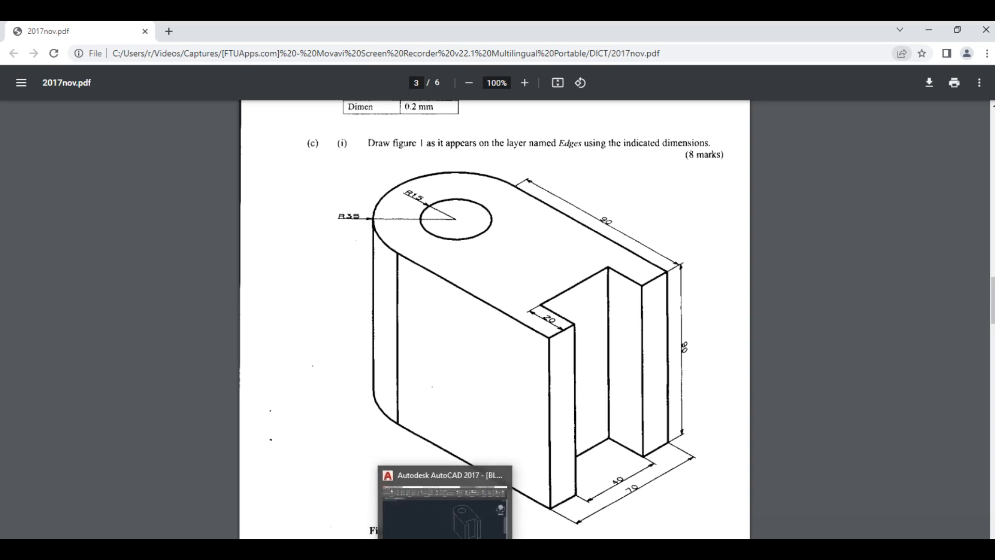
{"action": "left_click", "coordinate": [386, 511]}
{"action": "left_click", "coordinate": [344, 70]}
{"action": "key", "text": "Return"}
{"action": "left_click", "coordinate": [786, 434]}
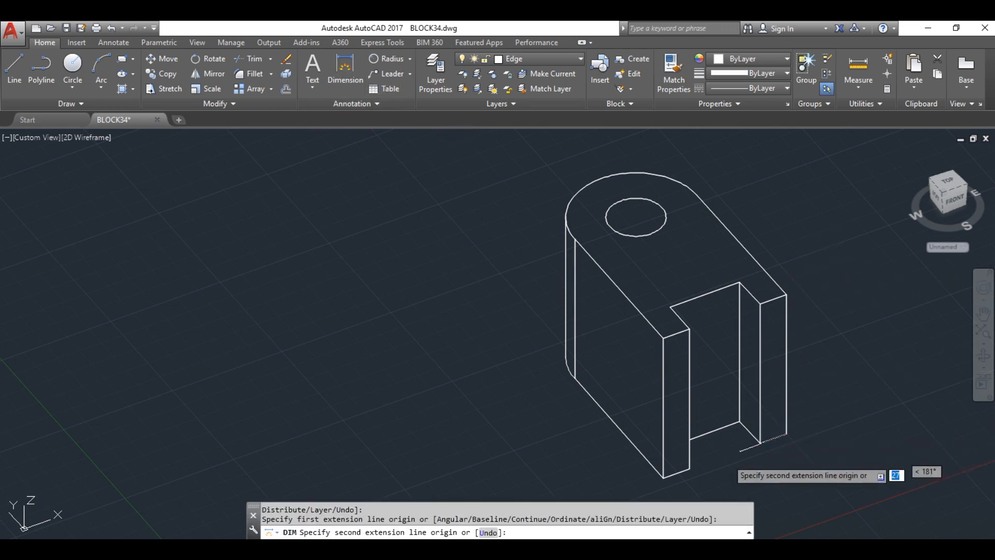
{"action": "left_click", "coordinate": [663, 477]}
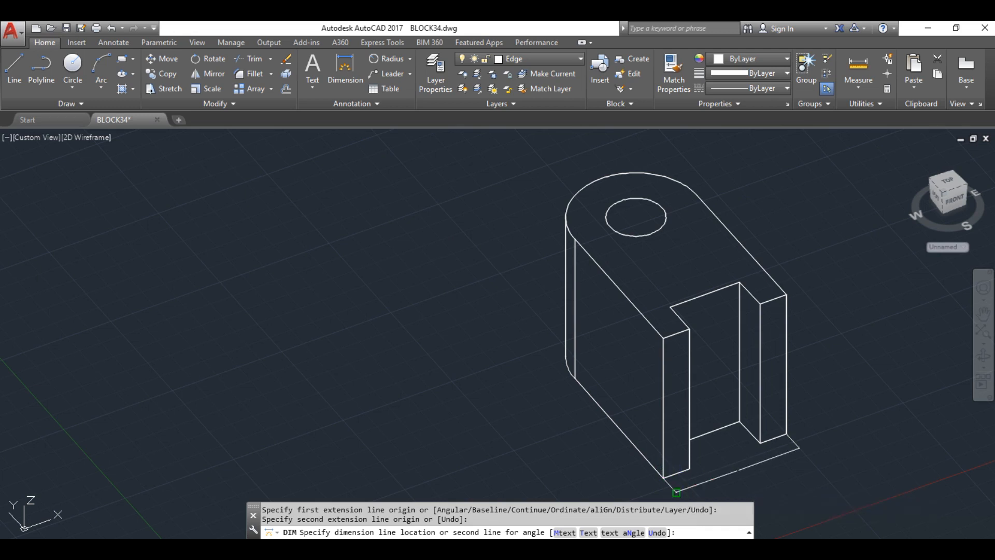
{"action": "left_click", "coordinate": [676, 491]}
Step: Dimension the slot's width between the two legs' inner bottom front corners, placing it inside the overall width dimension
{"action": "left_click", "coordinate": [344, 72]}
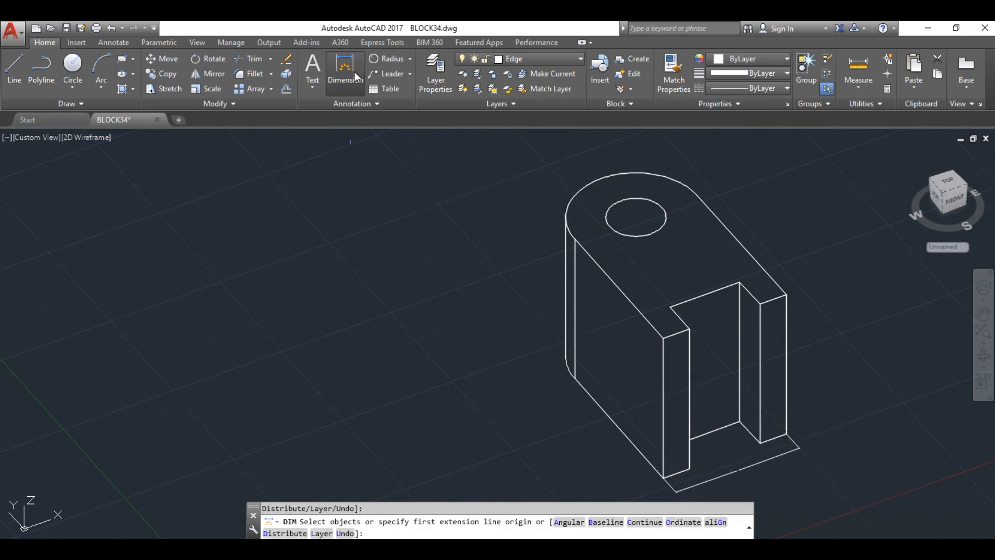
{"action": "left_click", "coordinate": [759, 443]}
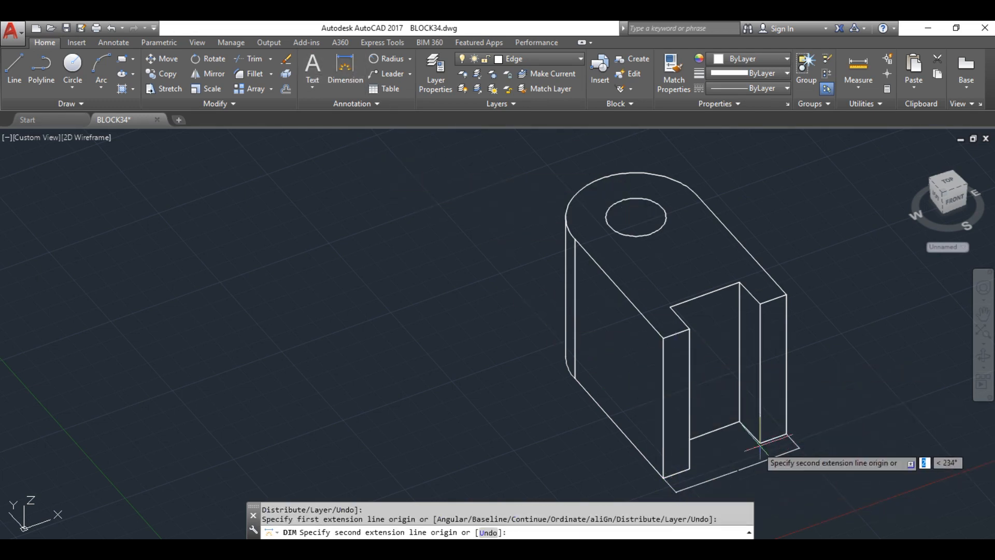
{"action": "left_click", "coordinate": [689, 469]}
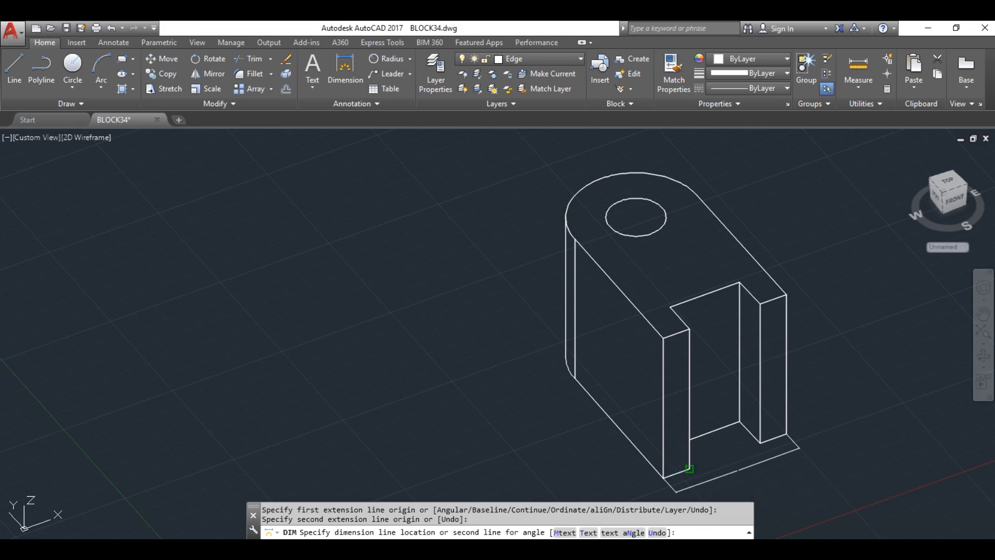
{"action": "left_click", "coordinate": [697, 473]}
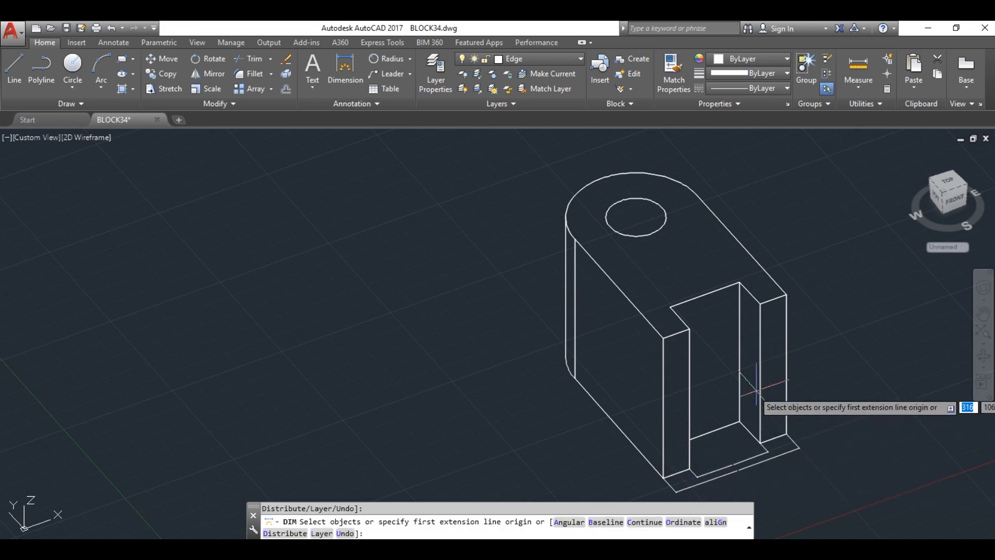
Step: Consult Figure 1 in 2017nov.pdf and dimension the long straight top edge running from the rounded end to the rear leg's outer corner
{"action": "key", "text": "alt+Tab"}
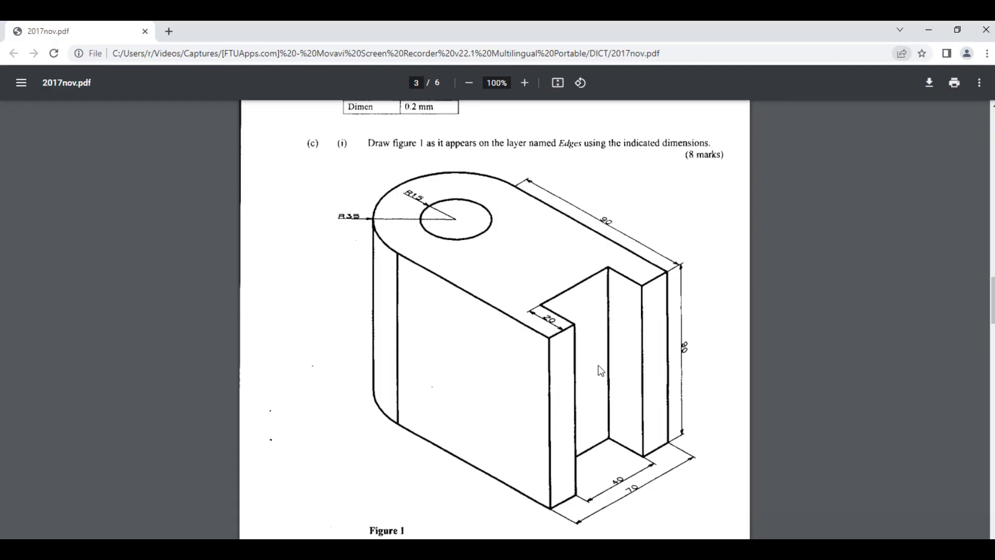
{"action": "key", "text": "alt+Tab"}
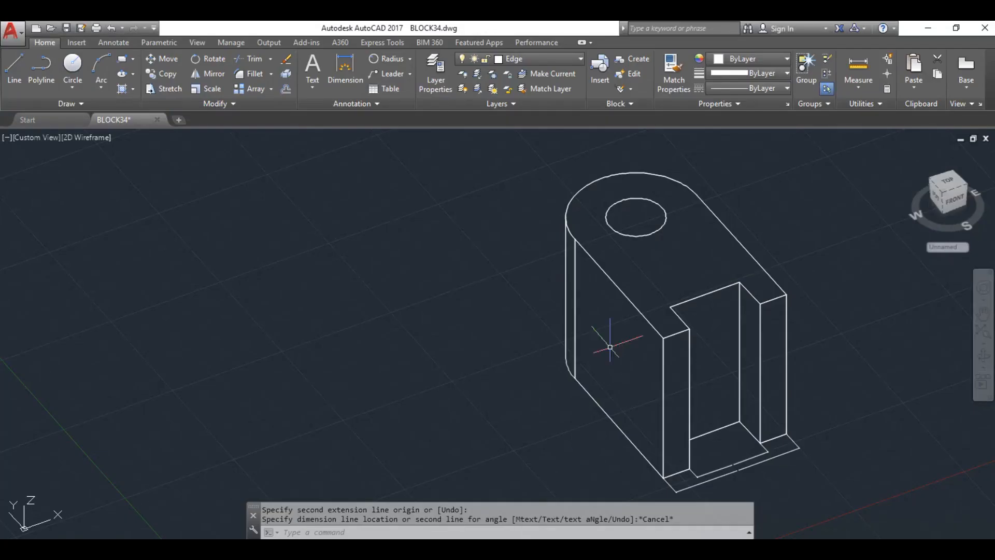
{"action": "left_click", "coordinate": [346, 70]}
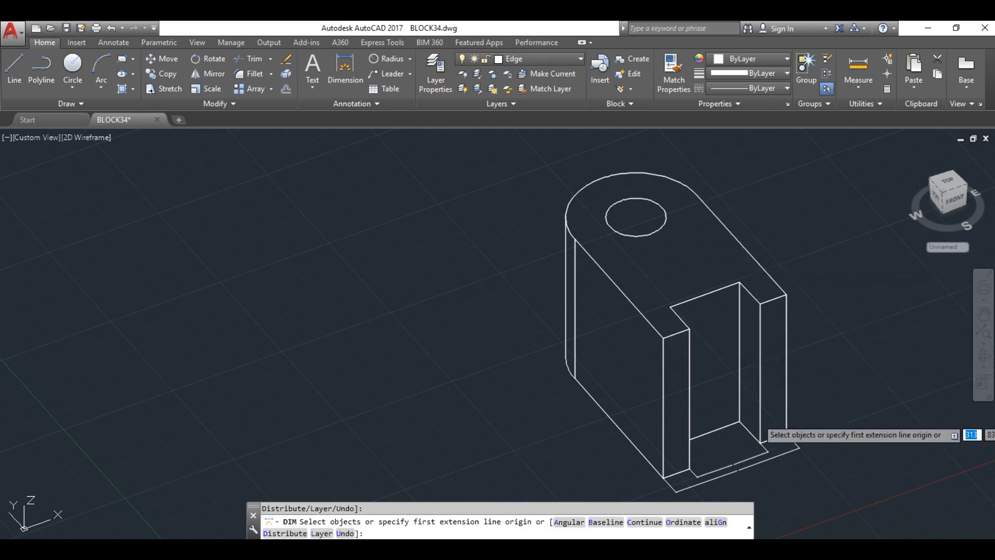
{"action": "key", "text": "Return"}
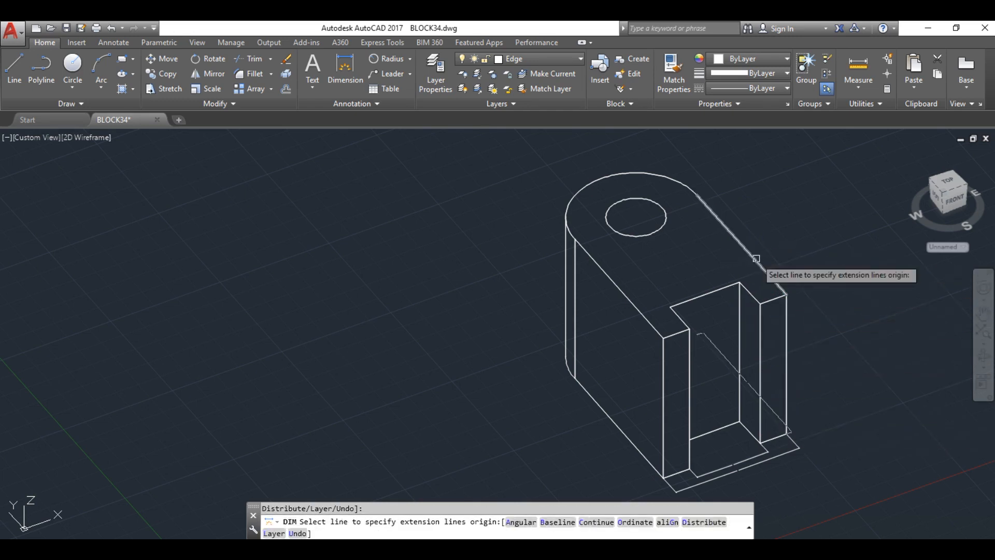
{"action": "left_click", "coordinate": [757, 259]}
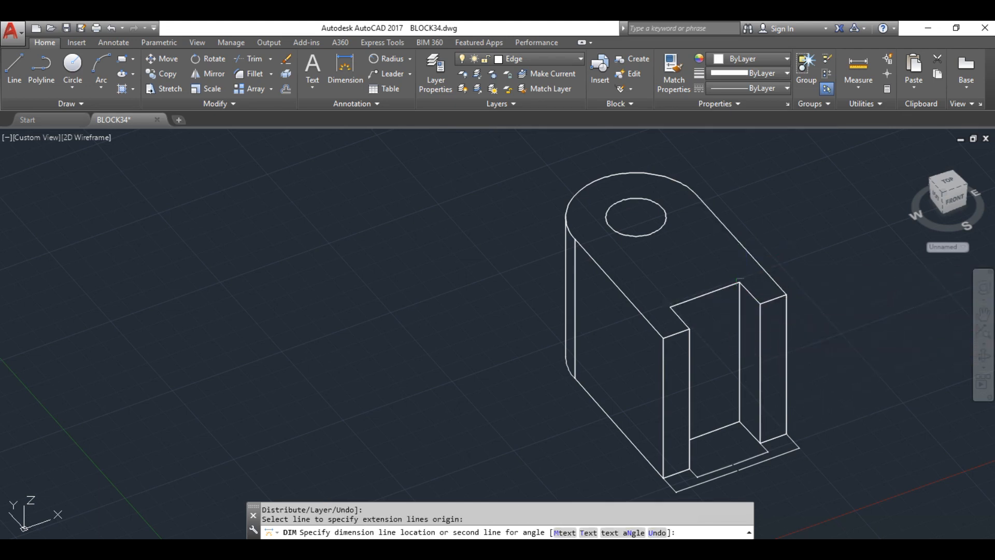
{"action": "key", "text": "Escape"}
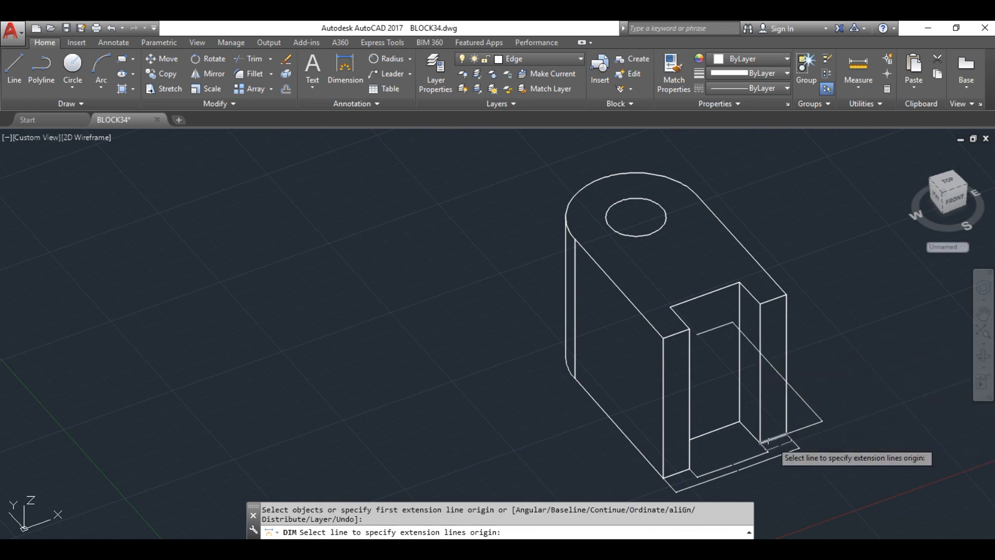
Step: Move the long-edge dimension from the rear leg's outer bottom corner up to the top corner directly above it
{"action": "left_click", "coordinate": [161, 59]}
{"action": "left_click", "coordinate": [806, 427]}
{"action": "key", "text": "Return"}
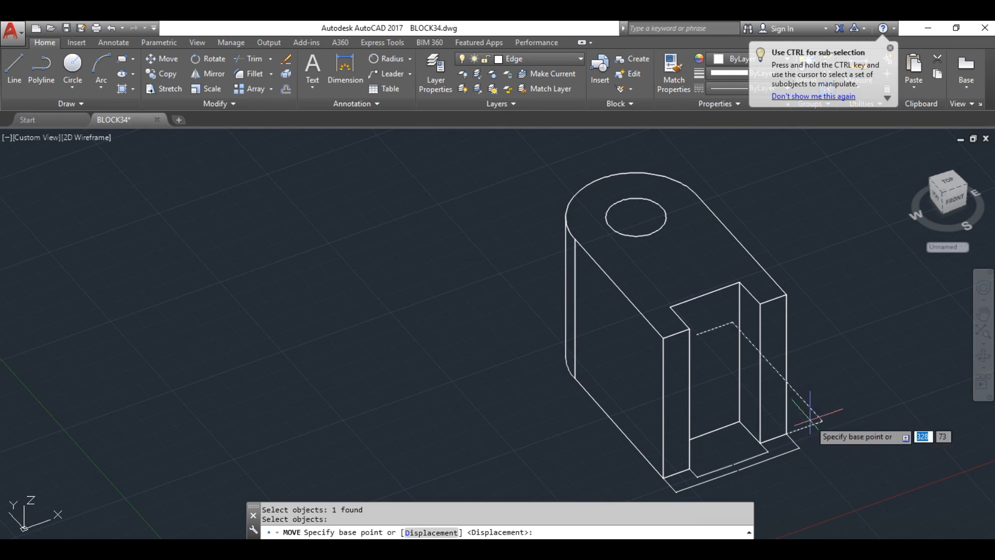
{"action": "left_click", "coordinate": [786, 432]}
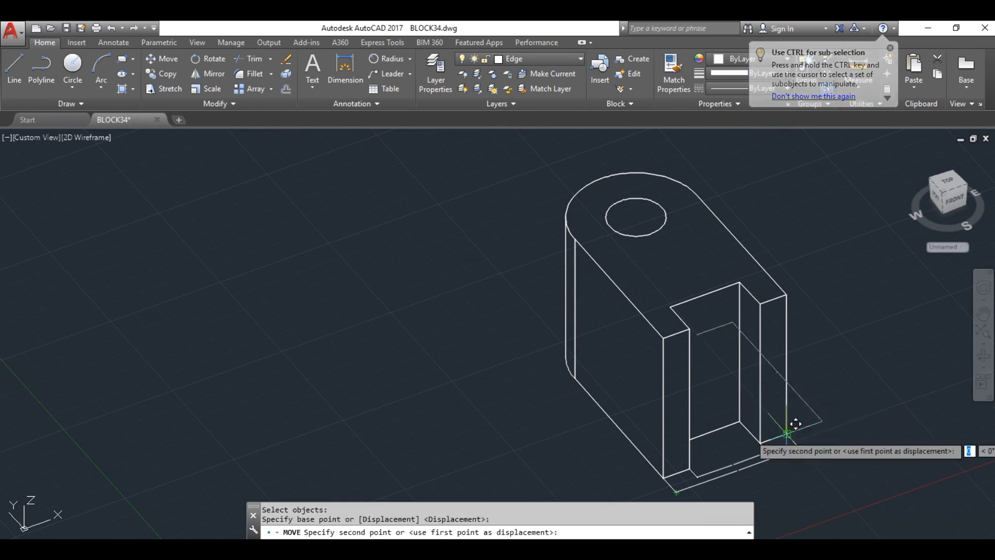
{"action": "left_click", "coordinate": [788, 293]}
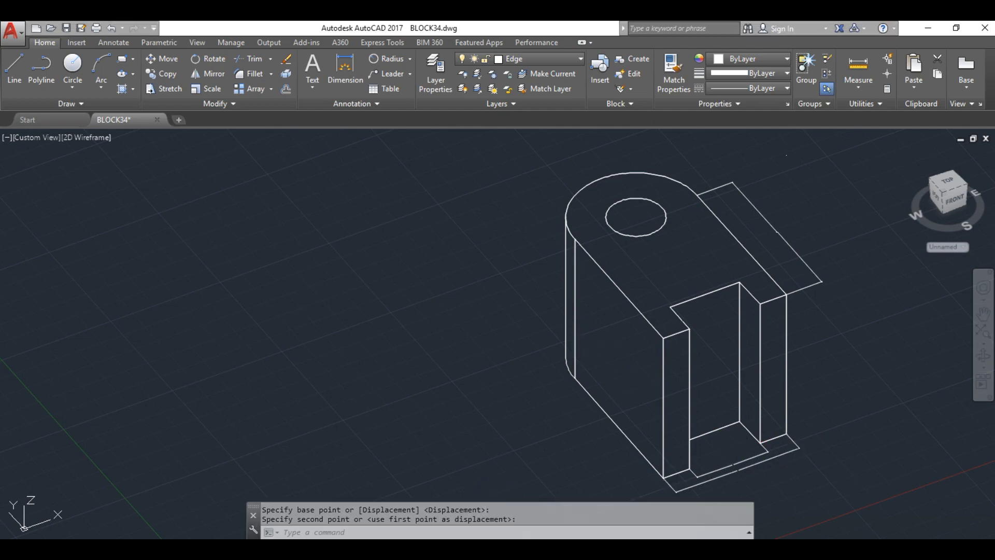
Step: Check Figure 1 in 2017nov.pdf again and dimension the slot's depth along its top edge on the front leg
{"action": "key", "text": "alt+Tab"}
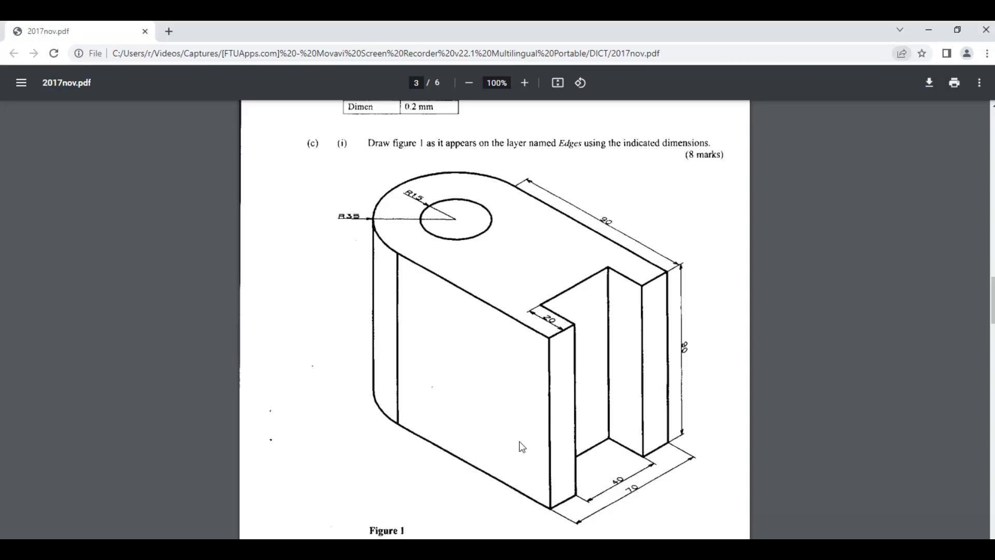
{"action": "key", "text": "alt+Tab"}
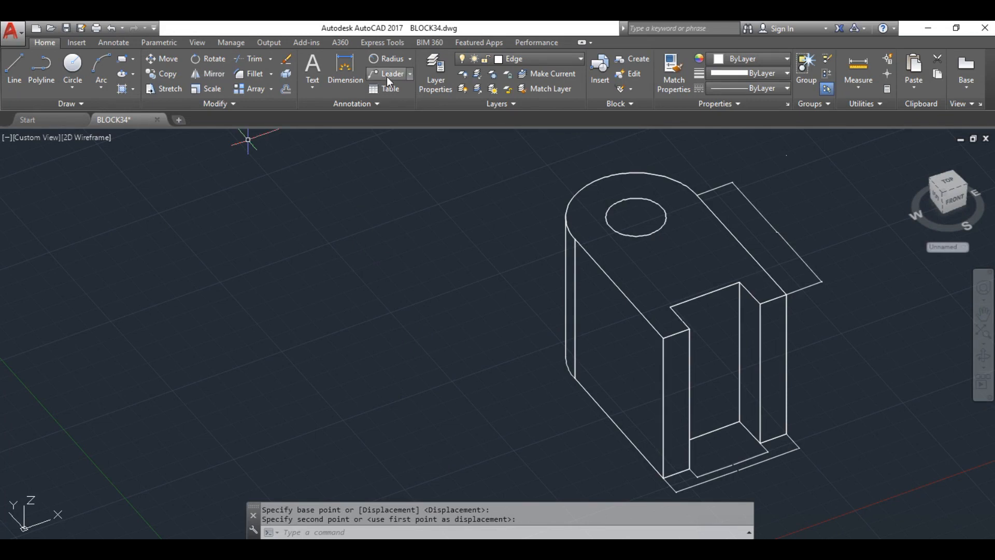
{"action": "left_click", "coordinate": [346, 74]}
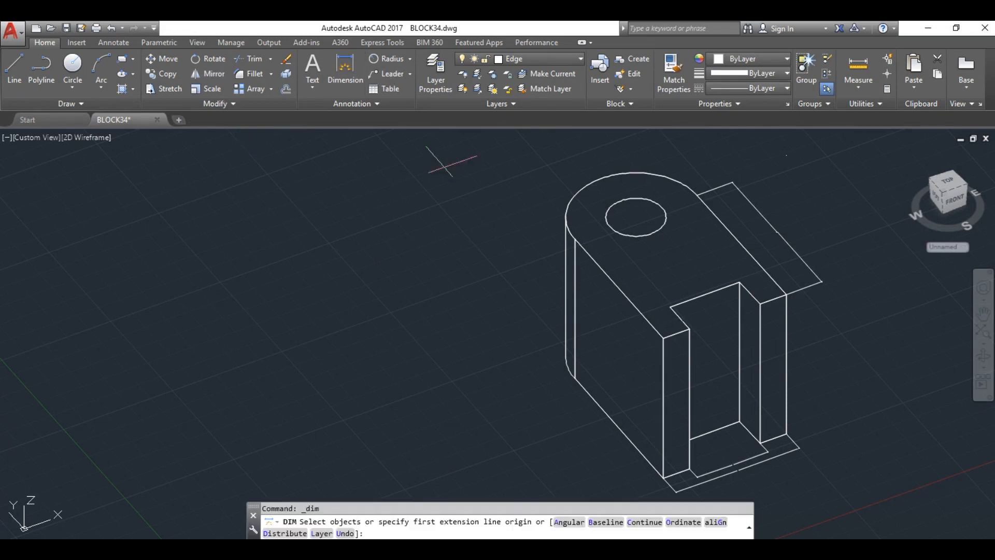
{"action": "left_click", "coordinate": [678, 317]}
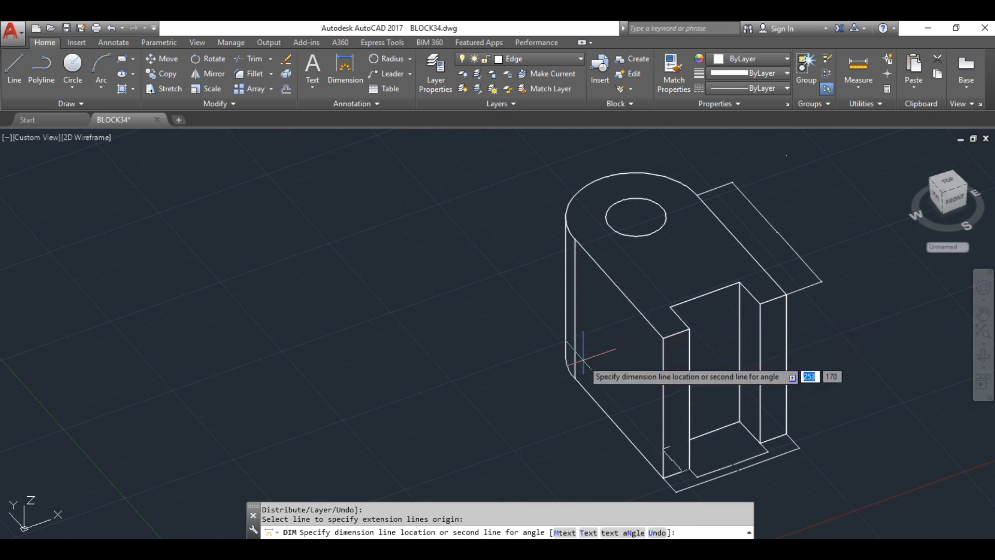
{"action": "key", "text": "Escape"}
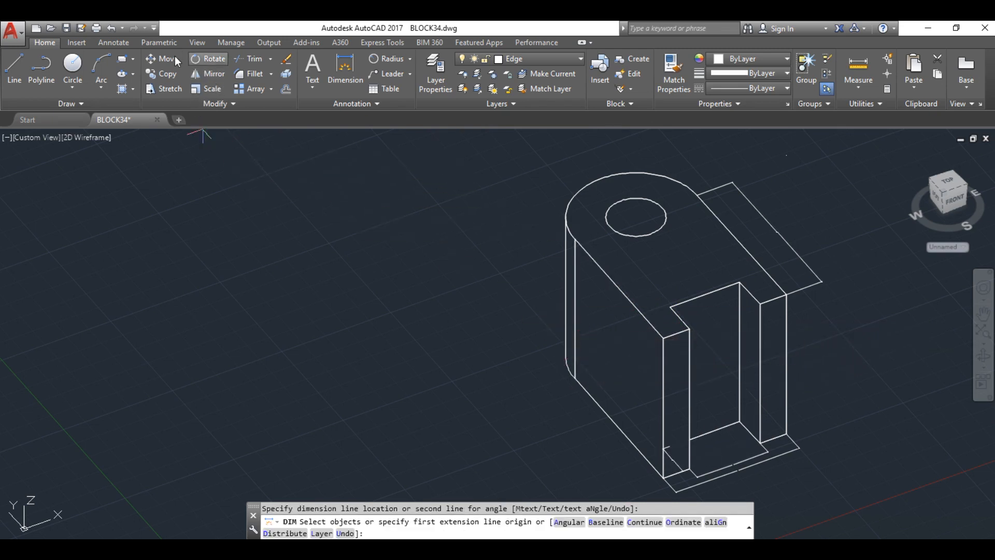
Step: Move the slot-depth dimension from the front leg's inner bottom corner up to the matching corner on the top face
{"action": "left_click", "coordinate": [174, 56]}
{"action": "left_click", "coordinate": [675, 464]}
{"action": "key", "text": "Return"}
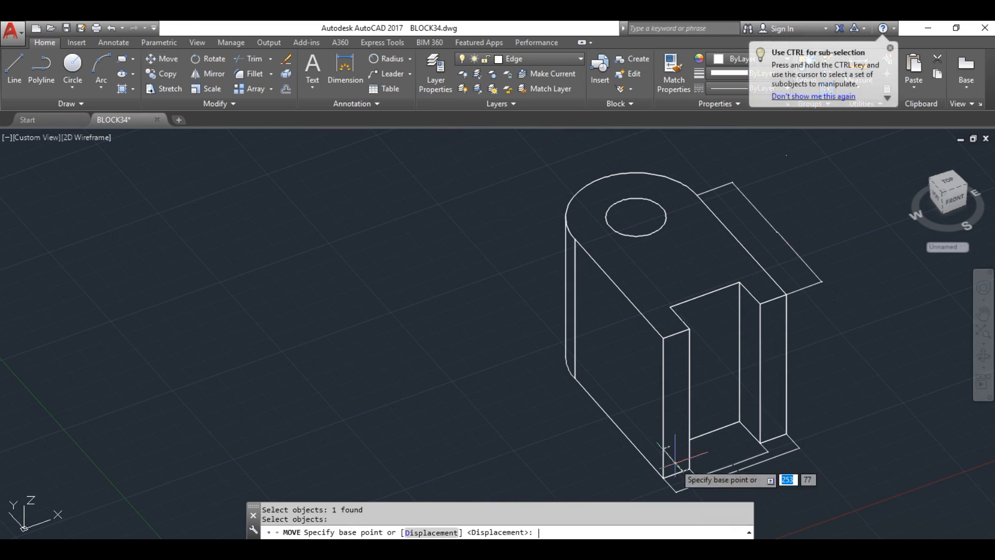
{"action": "left_click", "coordinate": [689, 470]}
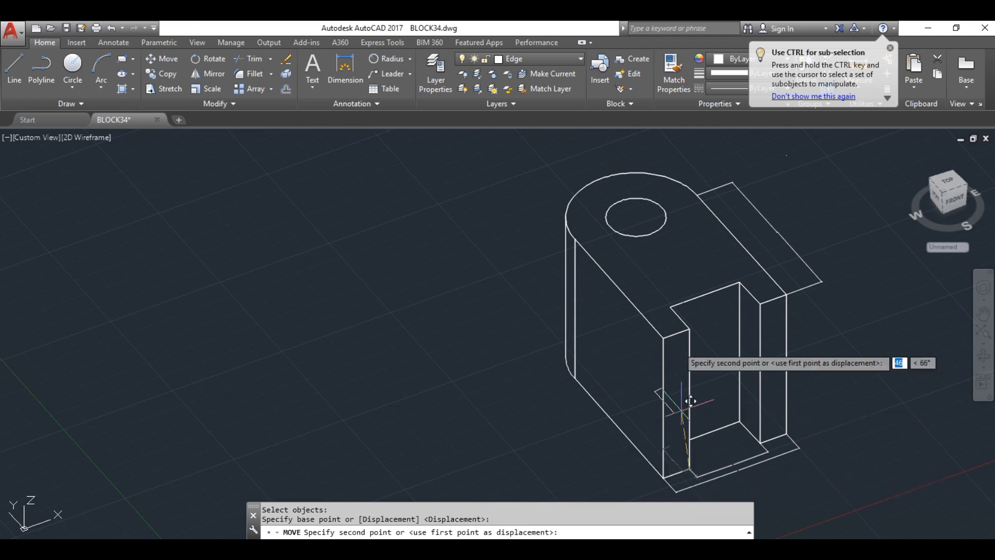
{"action": "left_click", "coordinate": [699, 320]}
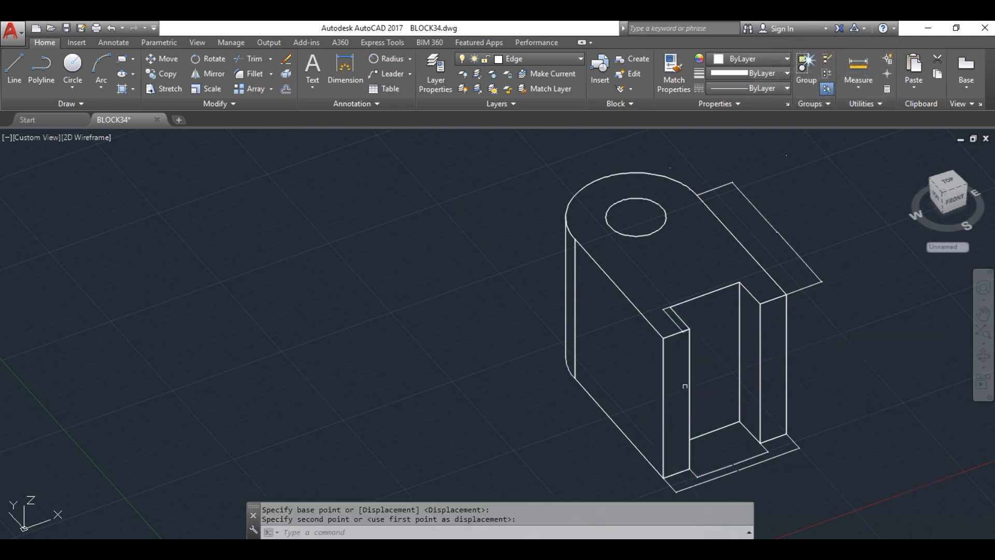
Step: Adjust the slot-depth dimension's offset so its line lies midway across the front leg's top face
{"action": "left_click", "coordinate": [678, 326]}
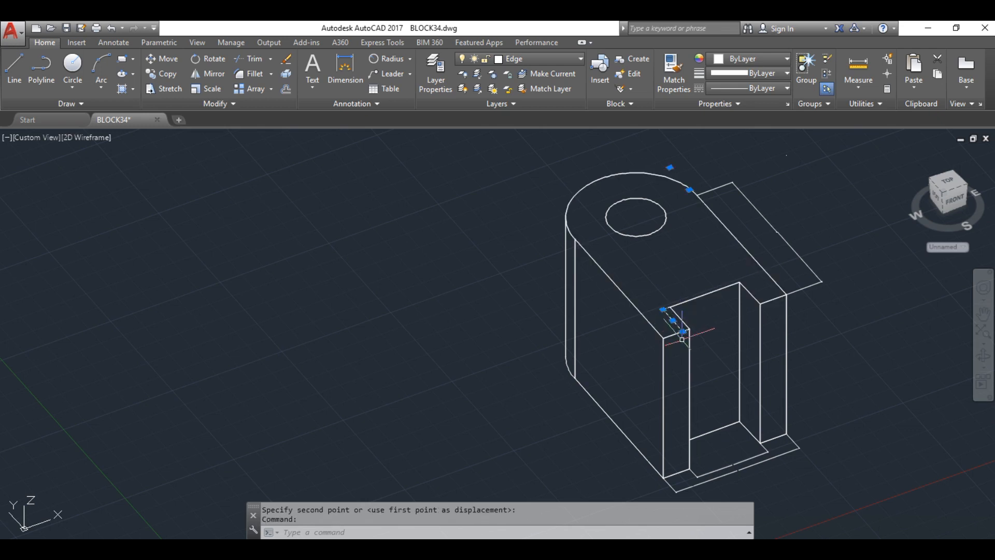
{"action": "left_click", "coordinate": [682, 332]}
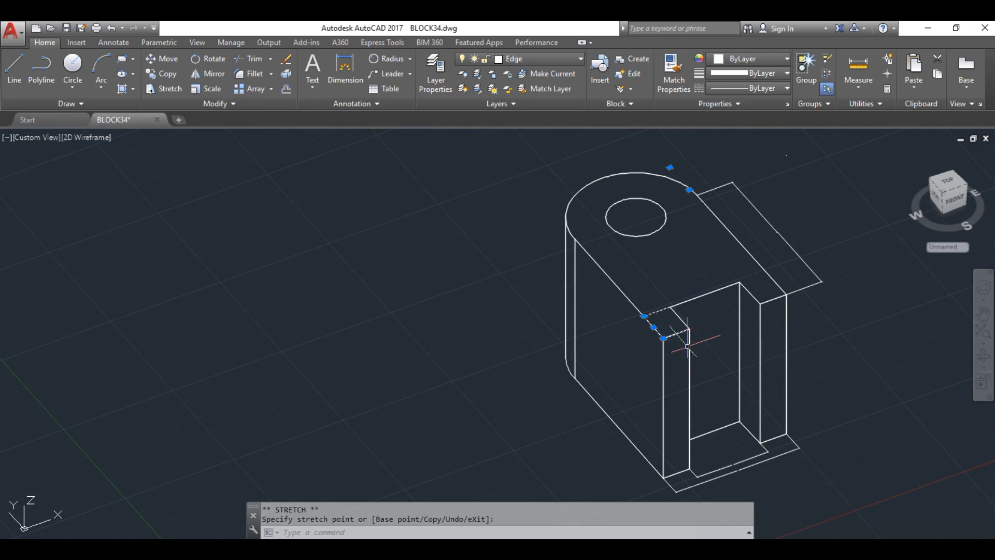
{"action": "scroll", "coordinate": [692, 352], "scroll_direction": "up", "scroll_amount": 10}
{"action": "scroll", "coordinate": [495, 213], "scroll_direction": "down", "scroll_amount": 6}
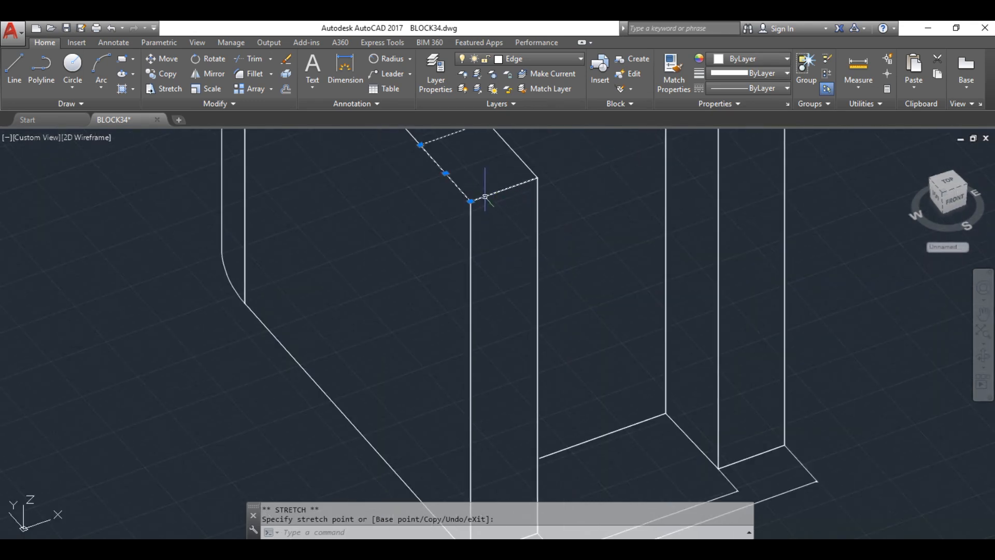
{"action": "left_click", "coordinate": [470, 201]}
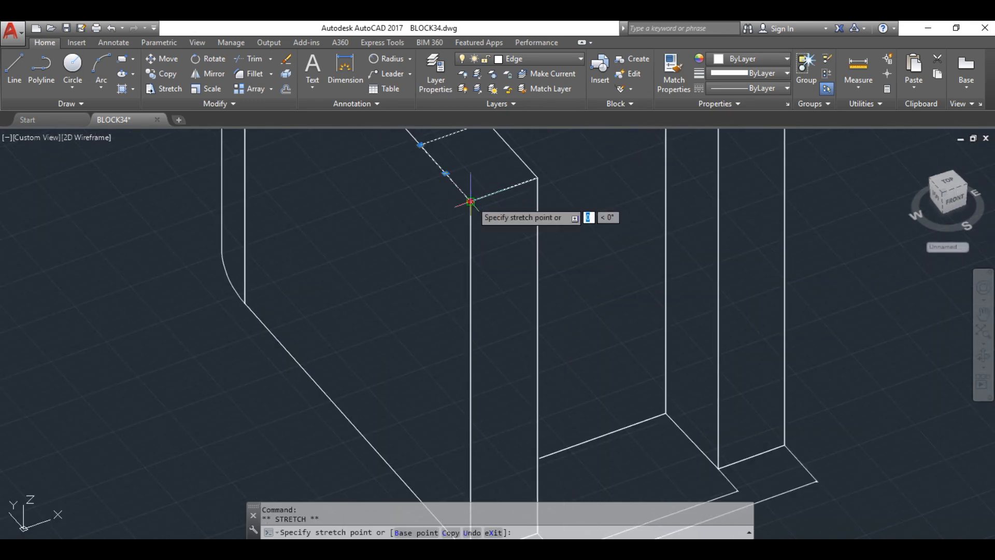
{"action": "left_click", "coordinate": [498, 191]}
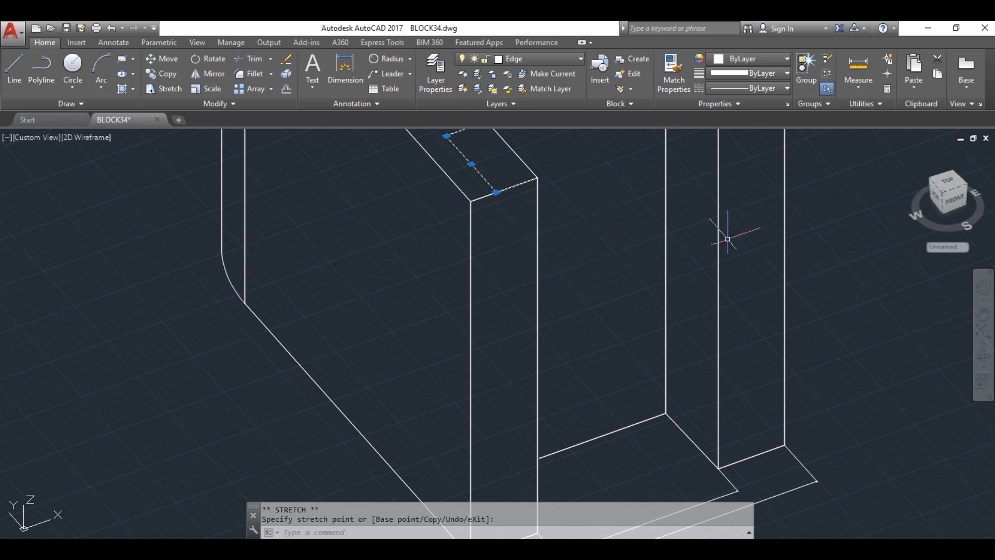
Step: Stretch the overall width dimension line farther out from the base, leaving a wider gap from the slot-width dimension
{"action": "scroll", "coordinate": [758, 270], "scroll_direction": "down", "scroll_amount": 2}
{"action": "scroll", "coordinate": [758, 270], "scroll_direction": "down", "scroll_amount": 4}
{"action": "scroll", "coordinate": [775, 189], "scroll_direction": "up", "scroll_amount": 2}
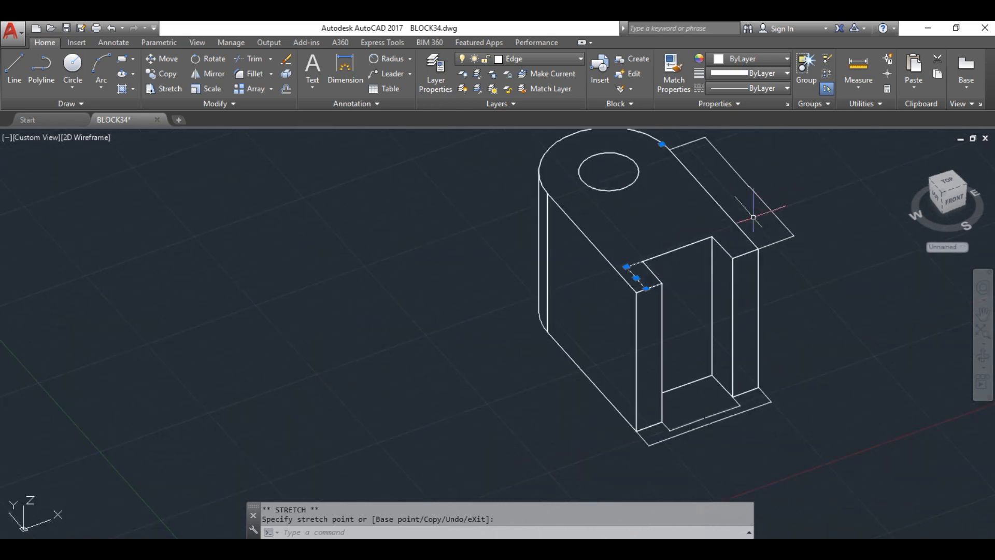
{"action": "left_click", "coordinate": [689, 430]}
{"action": "left_click", "coordinate": [649, 444]}
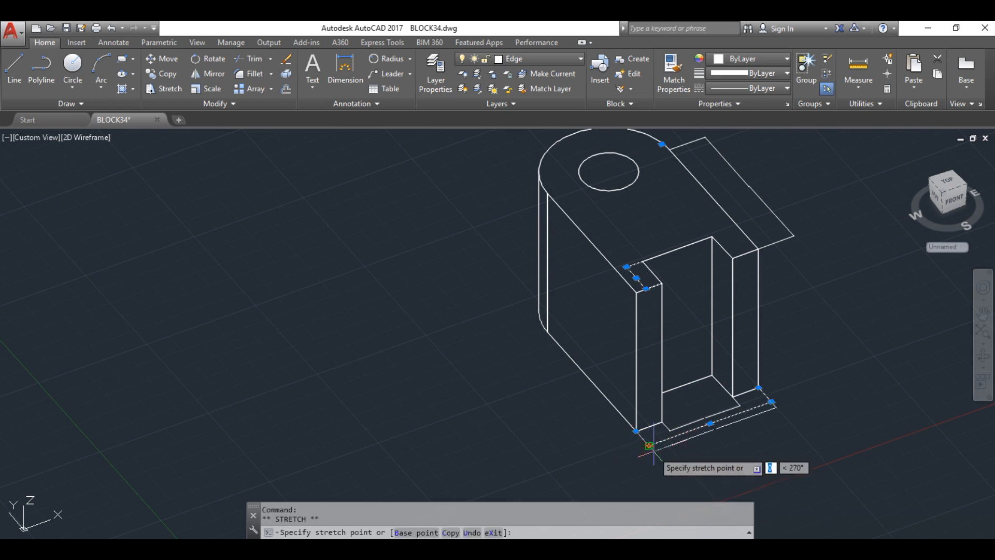
{"action": "left_click", "coordinate": [674, 429]}
{"action": "left_click", "coordinate": [669, 431]}
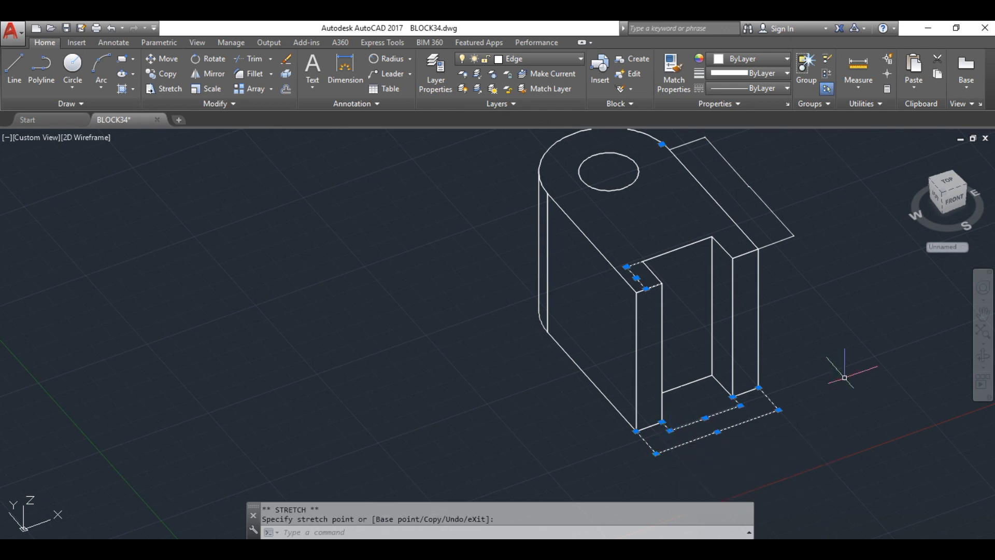
{"action": "scroll", "coordinate": [850, 211], "scroll_direction": "down", "scroll_amount": 2}
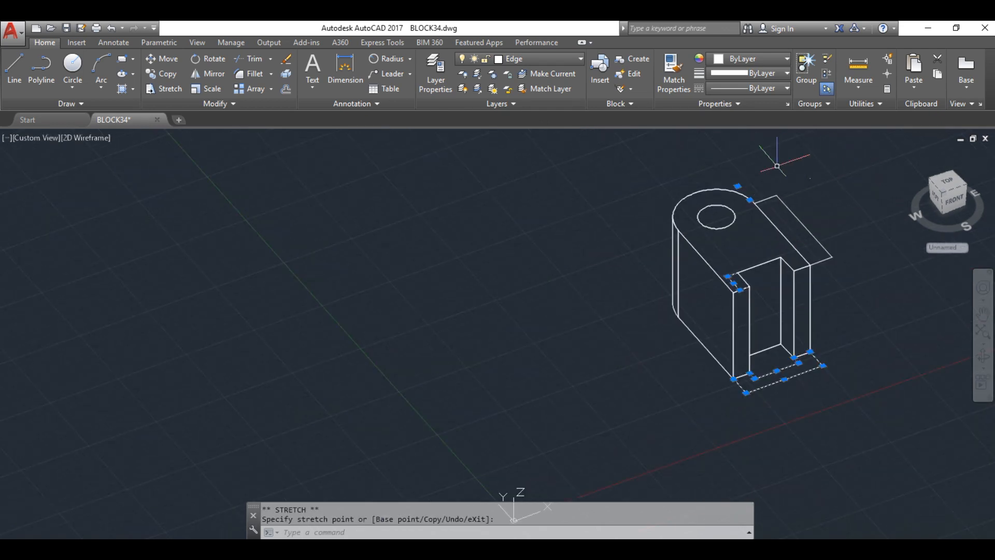
{"action": "key", "text": "Escape"}
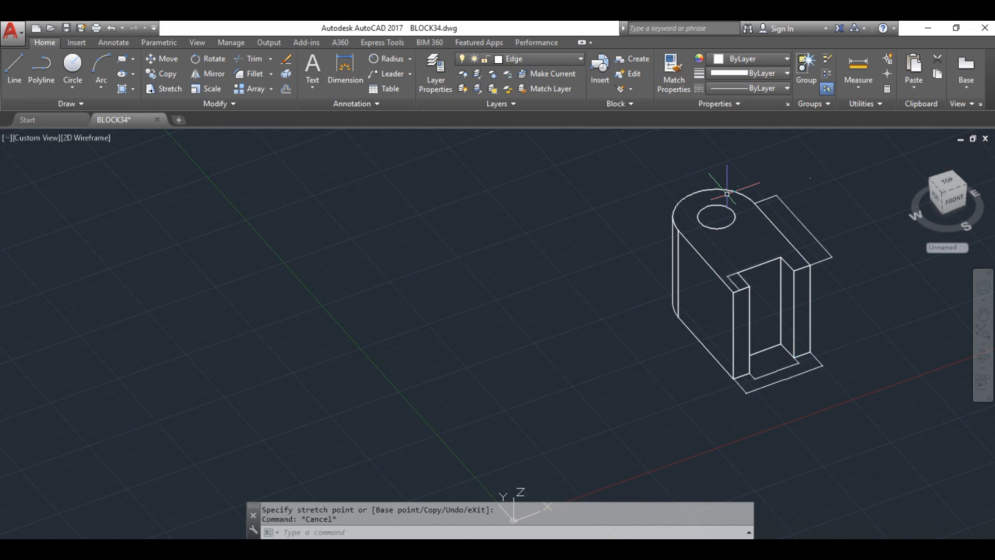
Step: Add a radius dimension to the circular hole, placing its line outside the block's curved end
{"action": "key", "text": "alt+Tab"}
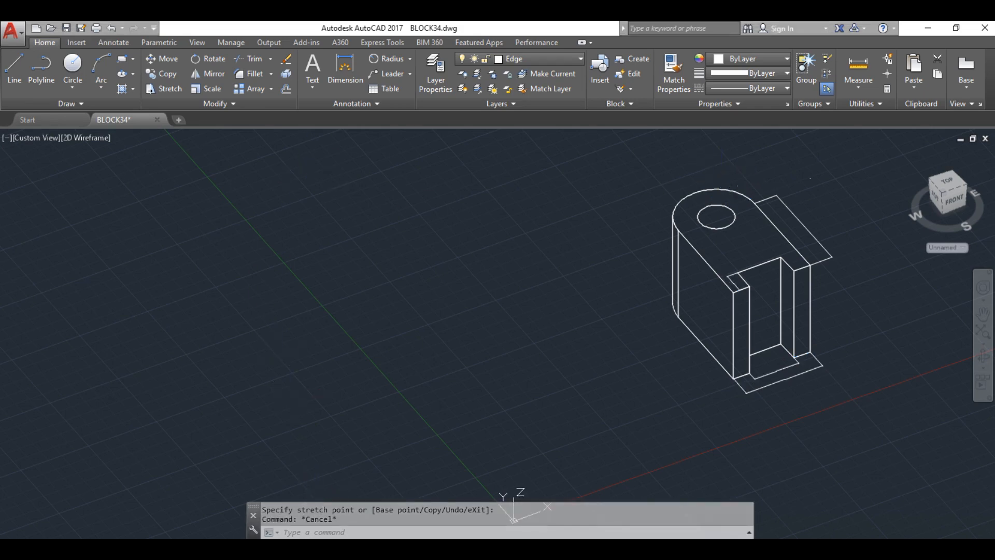
{"action": "key", "text": "alt+Tab"}
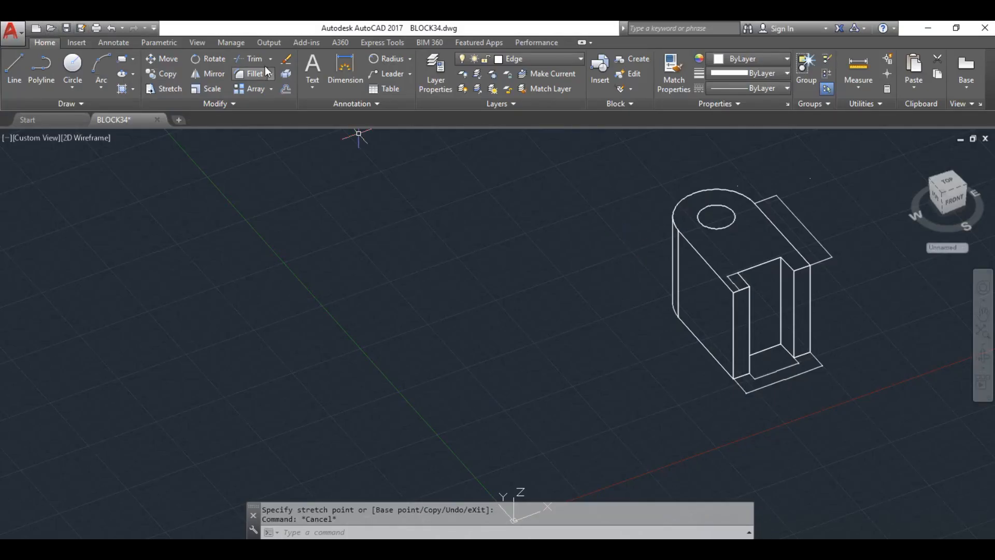
{"action": "left_click", "coordinate": [410, 59]}
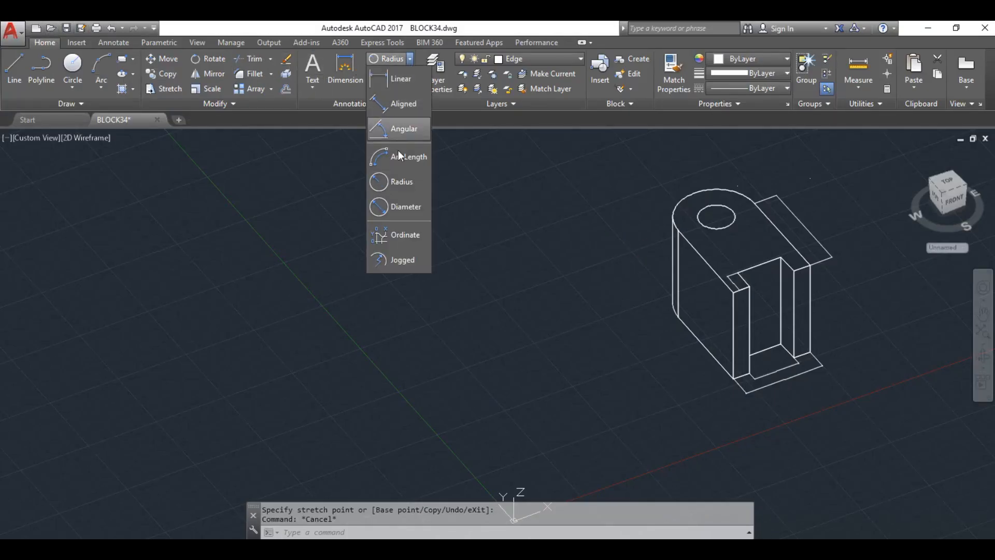
{"action": "left_click", "coordinate": [408, 186]}
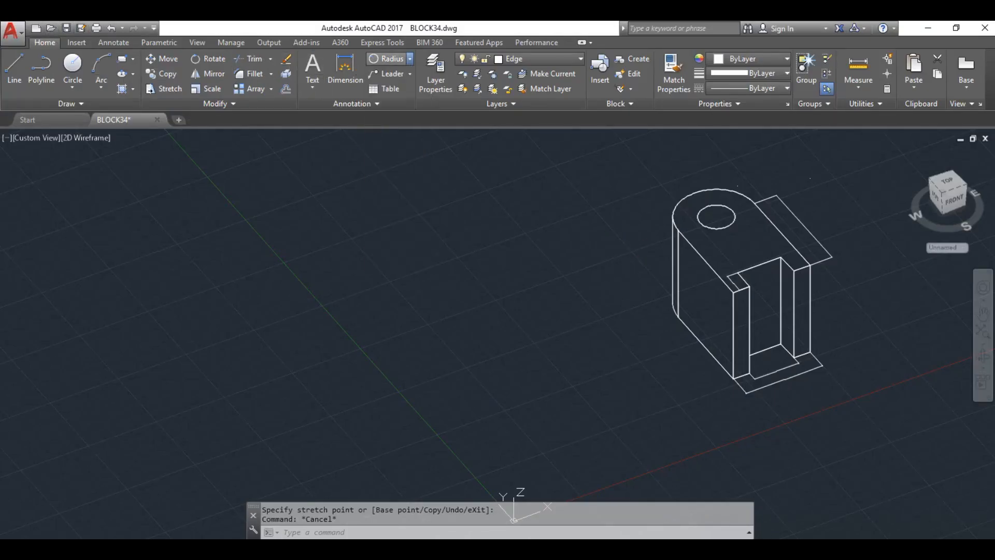
{"action": "left_click", "coordinate": [697, 217]}
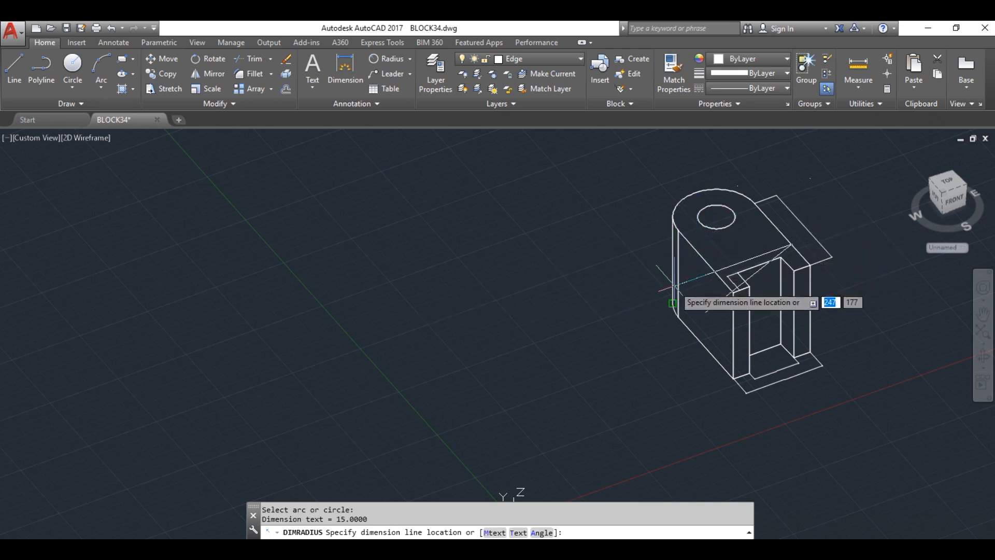
{"action": "left_click", "coordinate": [614, 322]}
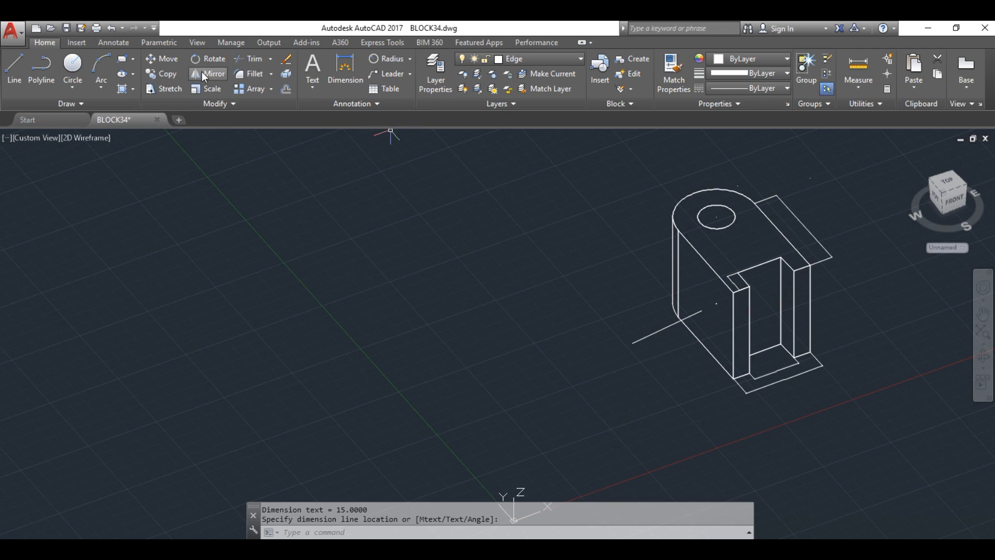
Step: Move the hole's radius dimension by its inner end up to the hole's centre on the top face
{"action": "left_click", "coordinate": [174, 58]}
{"action": "left_click", "coordinate": [648, 319]}
{"action": "key", "text": "Return"}
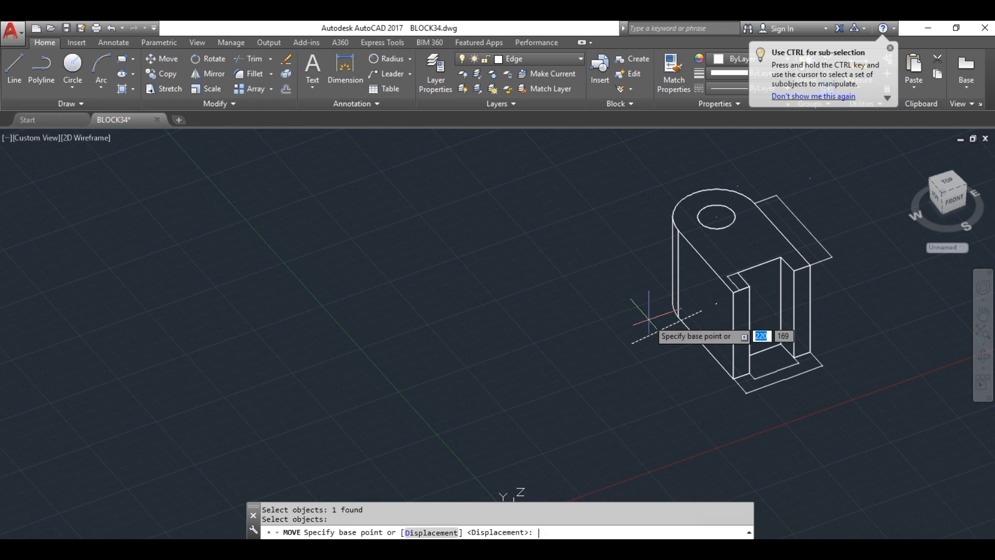
{"action": "left_click", "coordinate": [701, 311]}
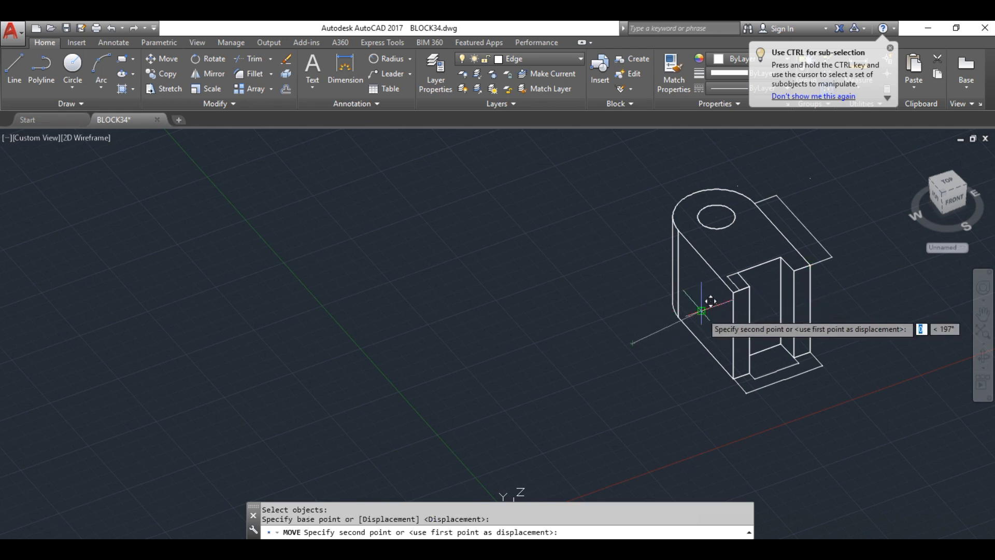
{"action": "left_click", "coordinate": [716, 216]}
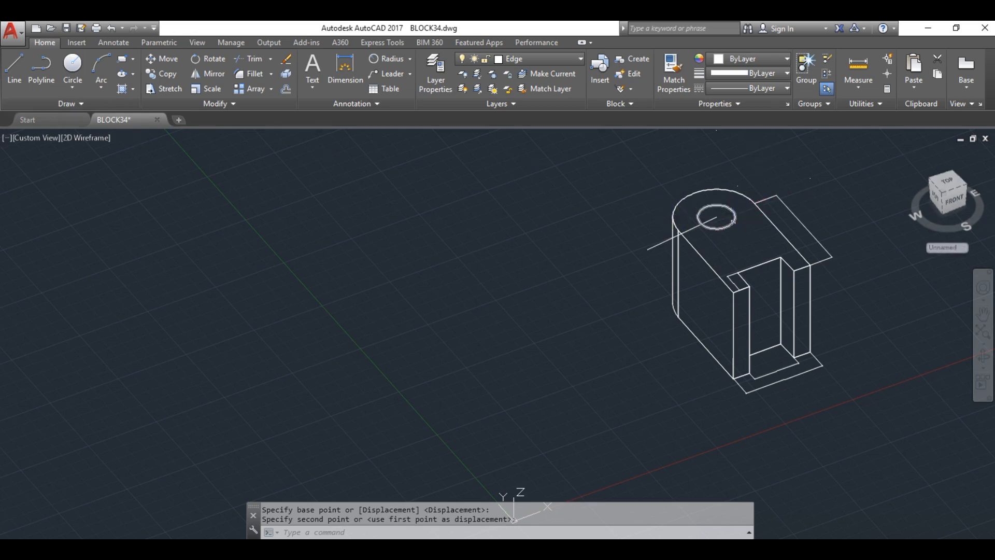
Step: Add a radius dimension to the block's rounded outer arc, placing it outside the curved end
{"action": "left_click", "coordinate": [395, 61]}
{"action": "left_click", "coordinate": [679, 202]}
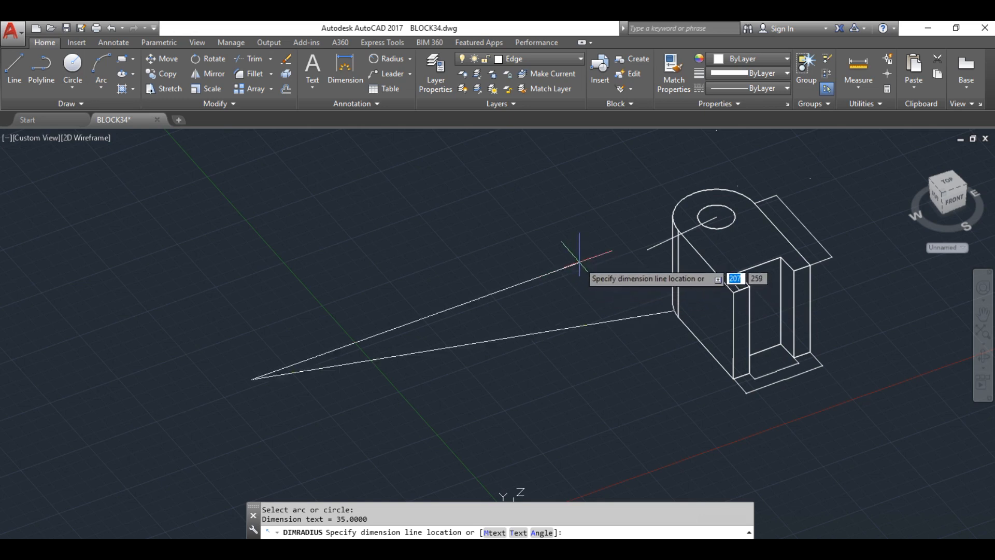
{"action": "left_click", "coordinate": [594, 281]}
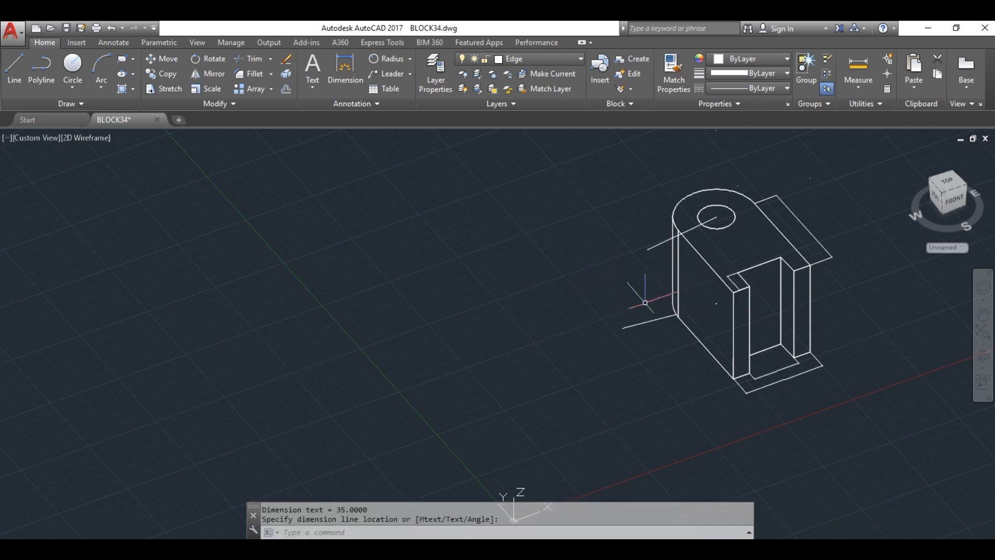
{"action": "left_click", "coordinate": [654, 321]}
{"action": "left_click", "coordinate": [164, 58]}
{"action": "left_click", "coordinate": [565, 209]}
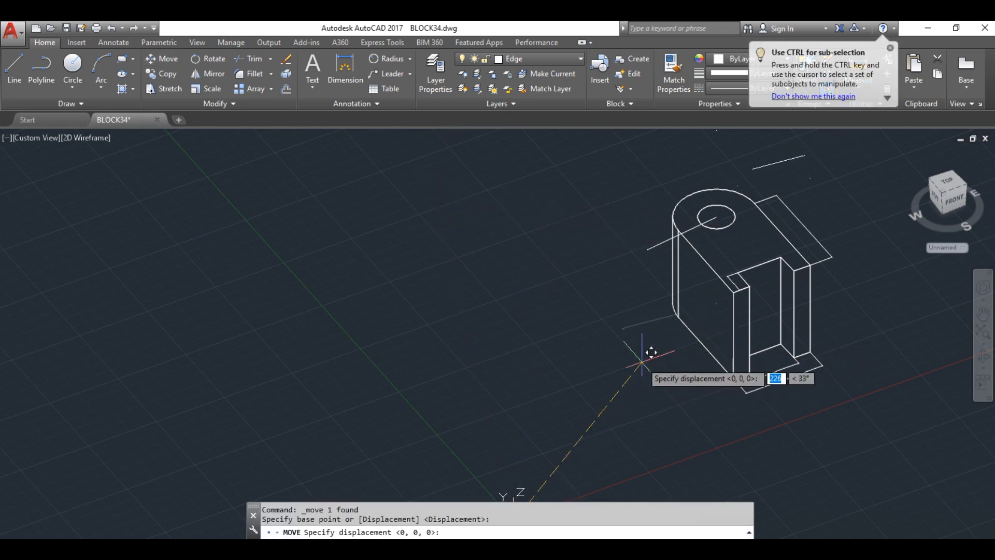
{"action": "key", "text": "Escape"}
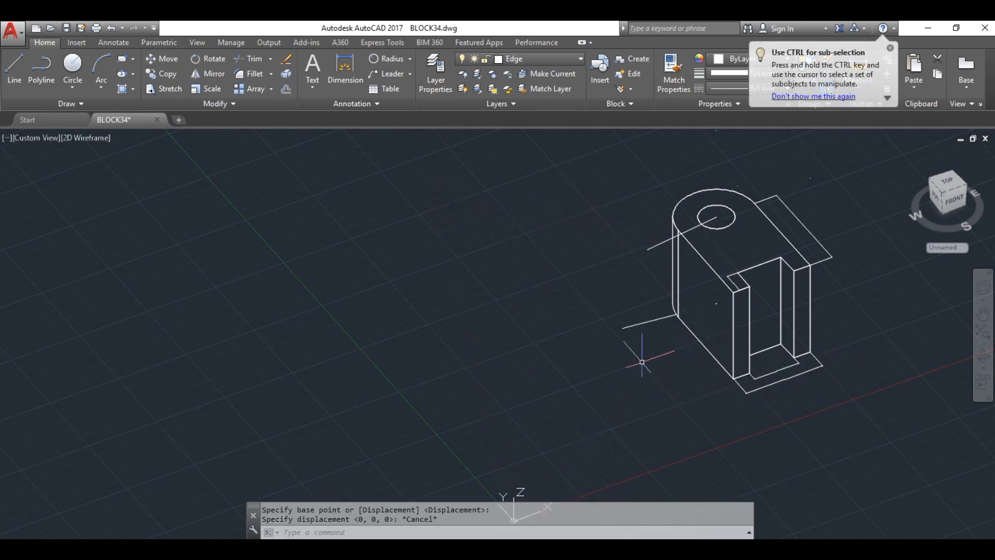
Step: Move the outer arc's radius dimension by its inner end up to the hole's centre on the top face
{"action": "left_click", "coordinate": [661, 314]}
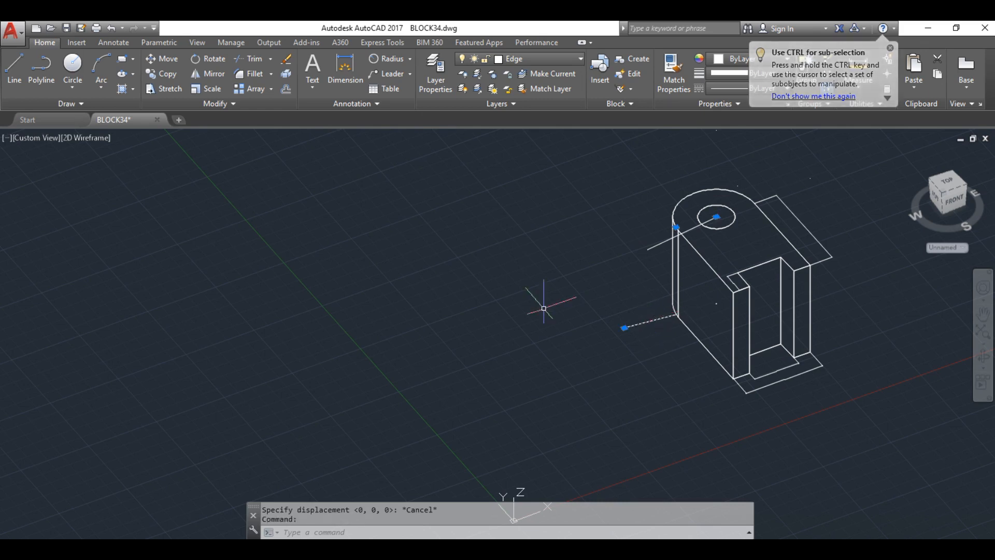
{"action": "left_click", "coordinate": [163, 59]}
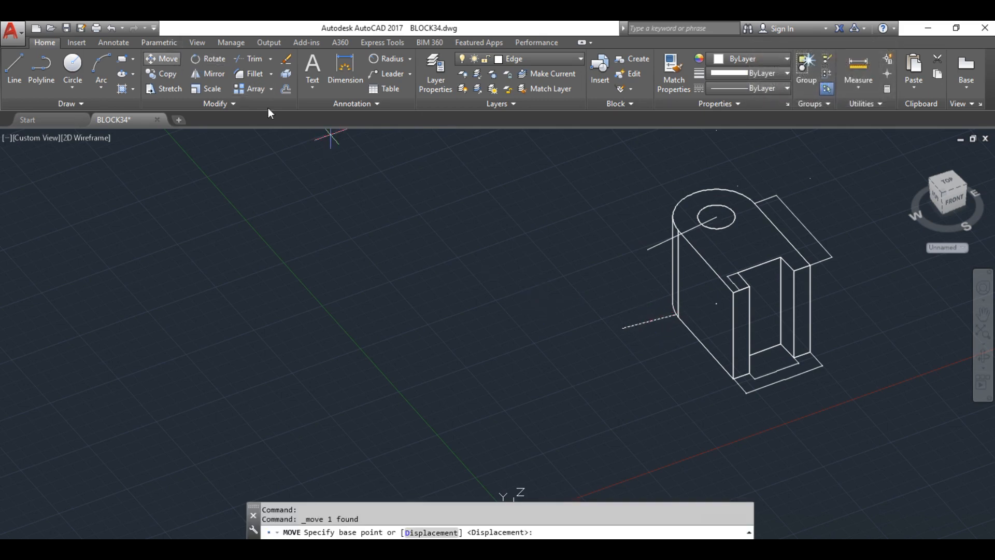
{"action": "left_click", "coordinate": [676, 313]}
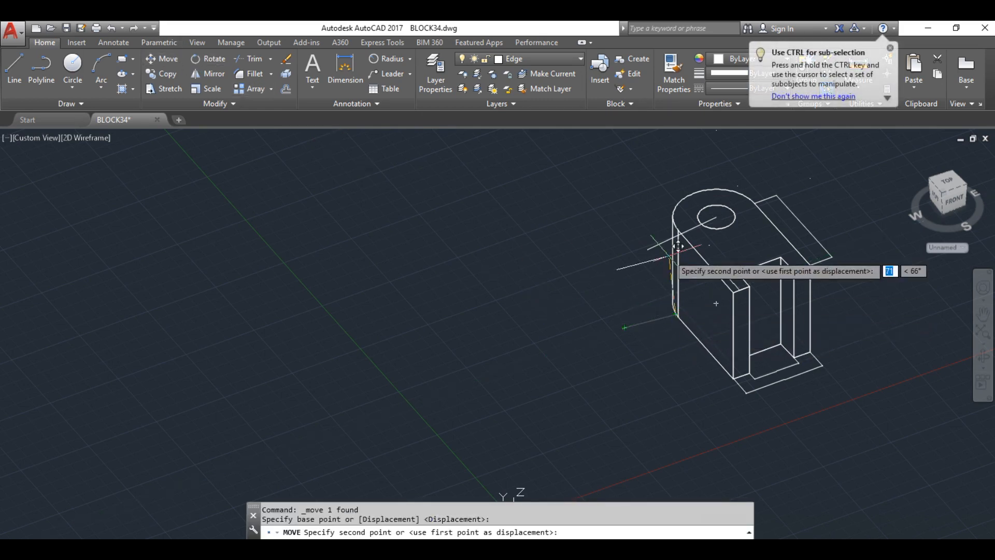
{"action": "left_click", "coordinate": [726, 207]}
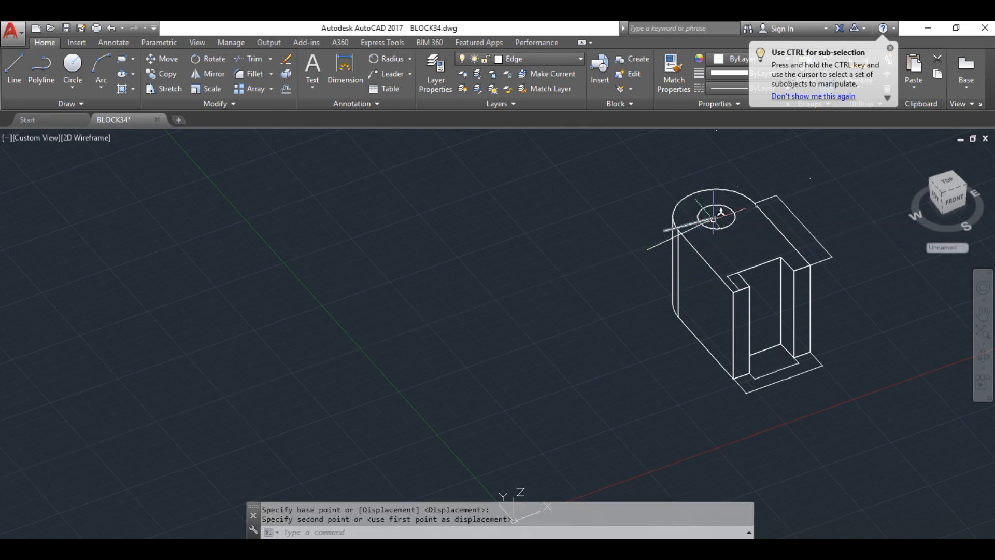
Step: Mirror the outer arc's radius dimension about a line through the hole's centre so it slants toward the back, erasing the source
{"action": "scroll", "coordinate": [720, 212], "scroll_direction": "up", "scroll_amount": 5}
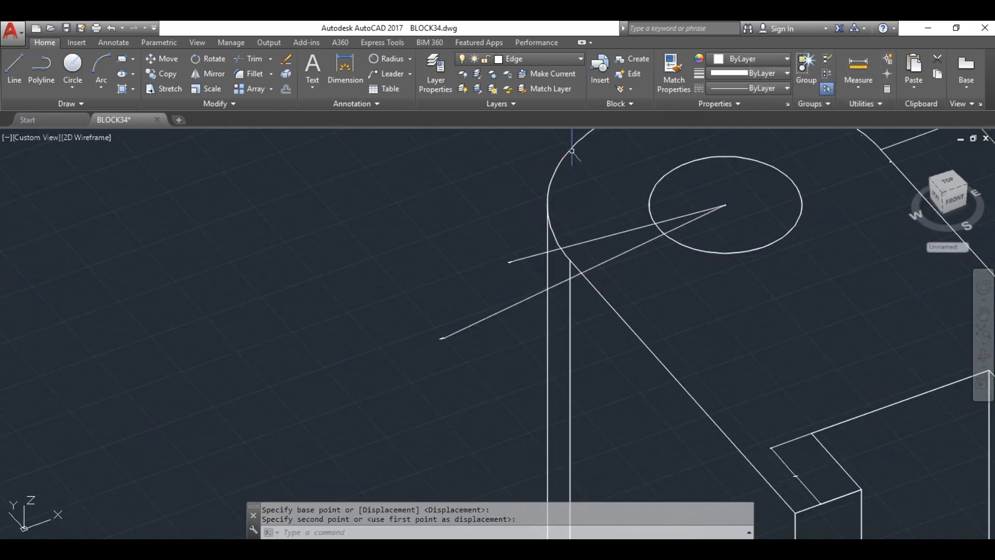
{"action": "left_click", "coordinate": [219, 82]}
{"action": "left_click", "coordinate": [639, 227]}
{"action": "key", "text": "Return"}
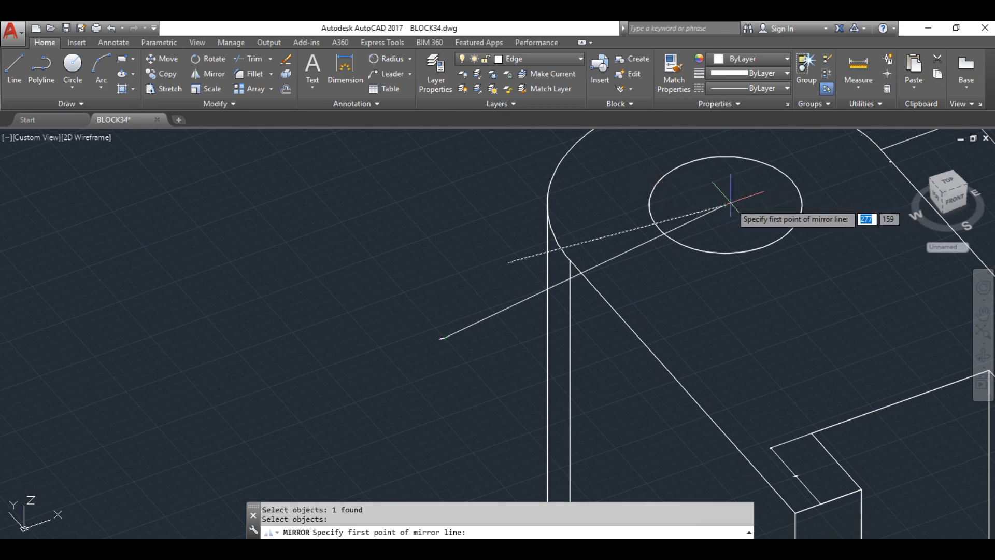
{"action": "left_click", "coordinate": [725, 206]}
{"action": "scroll", "coordinate": [717, 221], "scroll_direction": "down", "scroll_amount": 3}
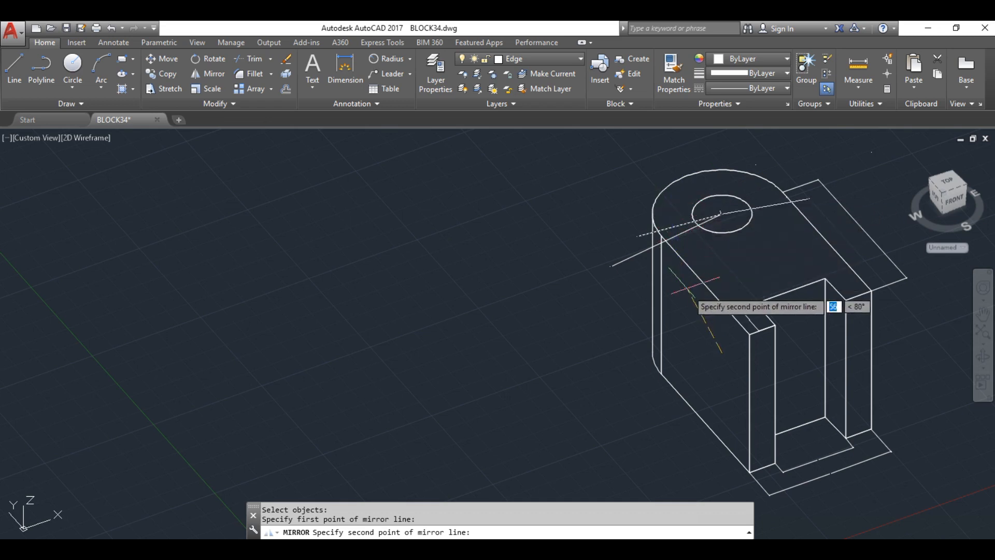
{"action": "left_click", "coordinate": [680, 346]}
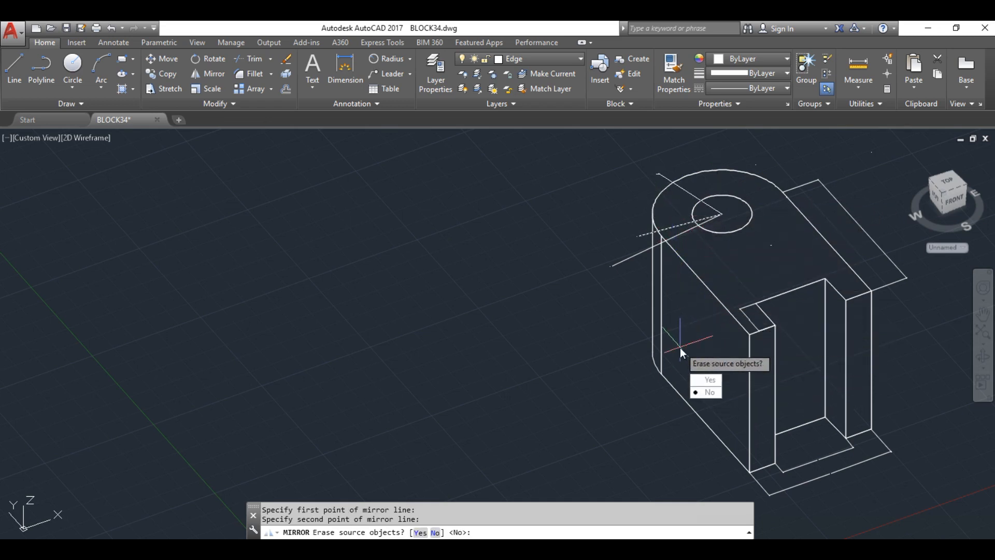
{"action": "left_click", "coordinate": [709, 380]}
Step: Check Figure 1 in 2017nov.pdf and mirror the hole's radius dimension through the hole's centre to a nearly horizontal direction, erasing the source
{"action": "key", "text": "alt+Tab"}
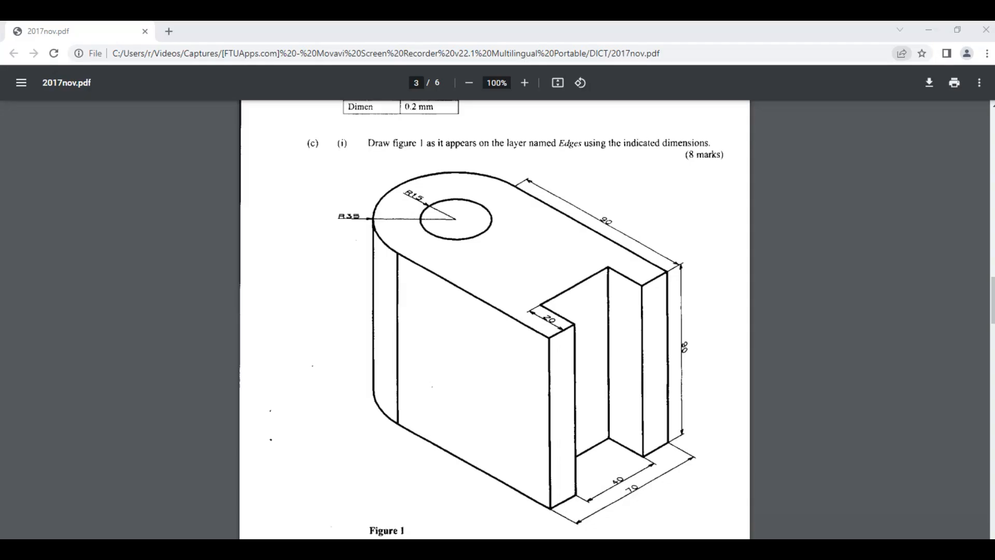
{"action": "key", "text": "alt+Tab"}
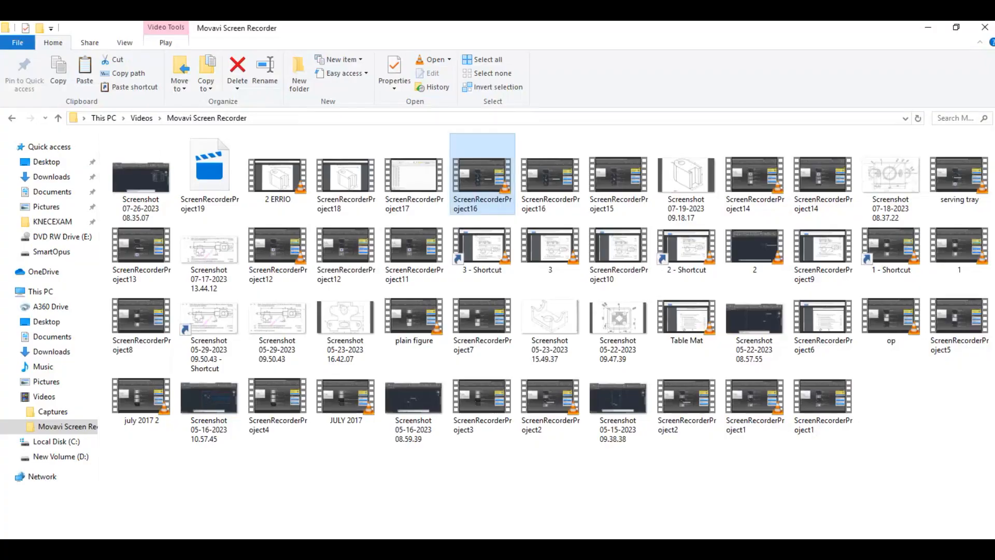
{"action": "key", "text": "alt+Tab"}
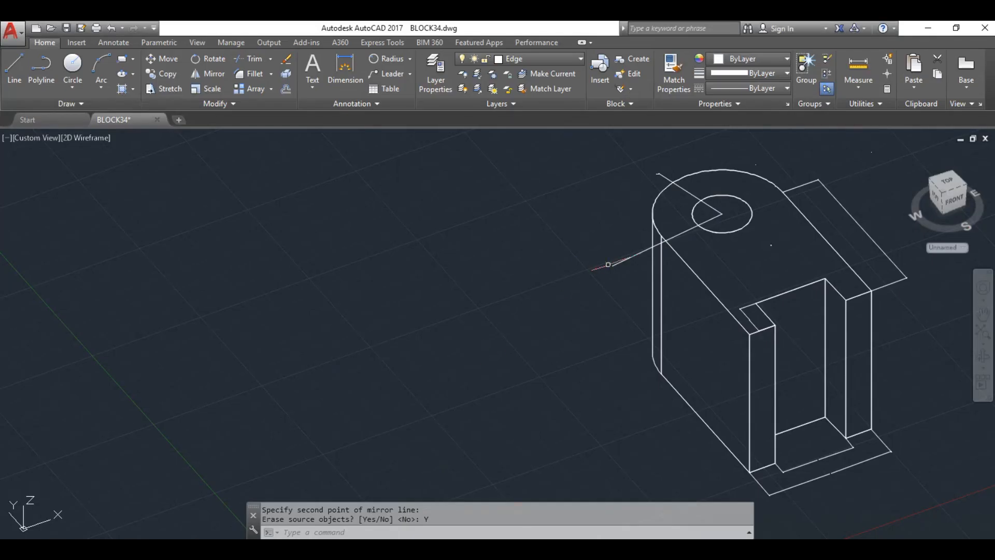
{"action": "left_click", "coordinate": [673, 237]}
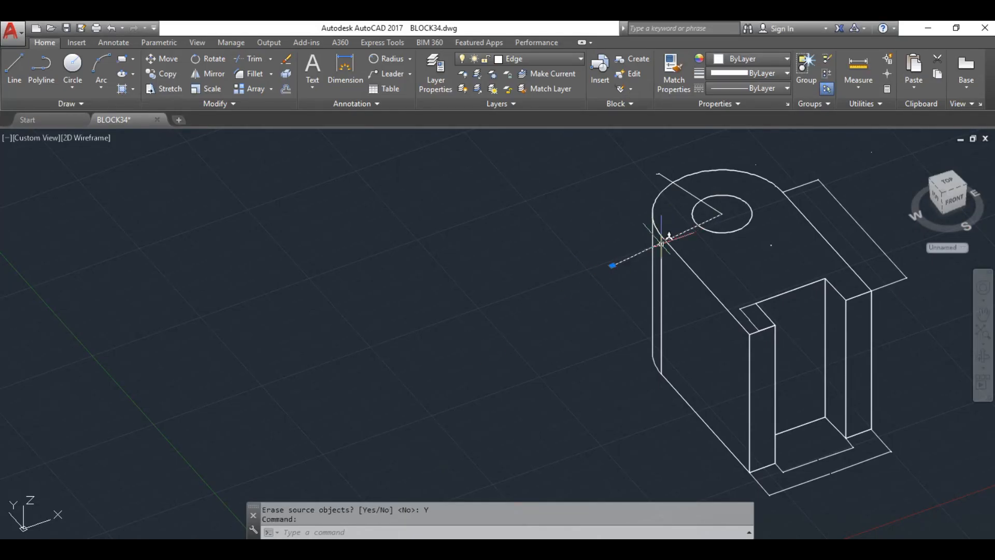
{"action": "left_click", "coordinate": [222, 75]}
{"action": "left_click", "coordinate": [213, 74]}
{"action": "left_click", "coordinate": [709, 218]}
{"action": "left_click", "coordinate": [210, 74]}
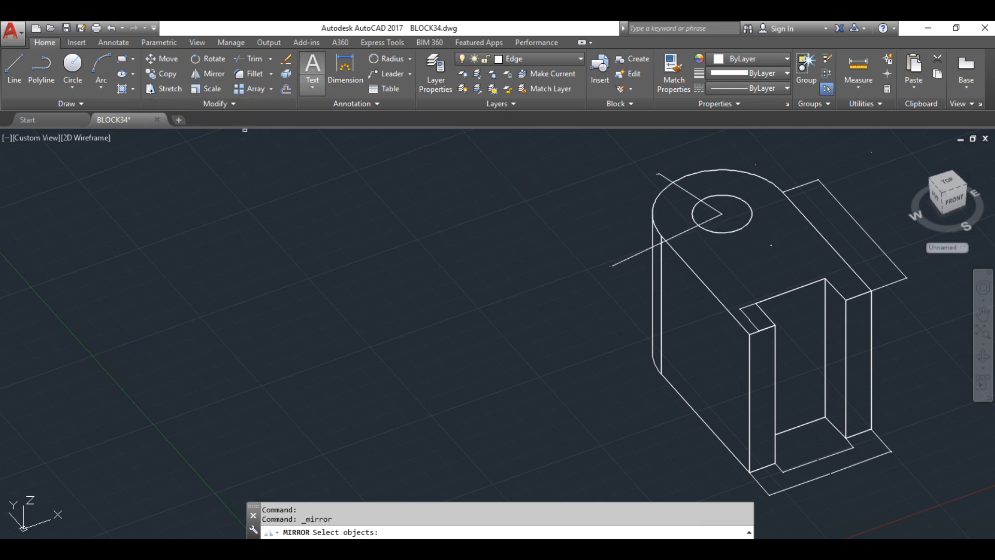
{"action": "left_click", "coordinate": [709, 221]}
{"action": "key", "text": "Return"}
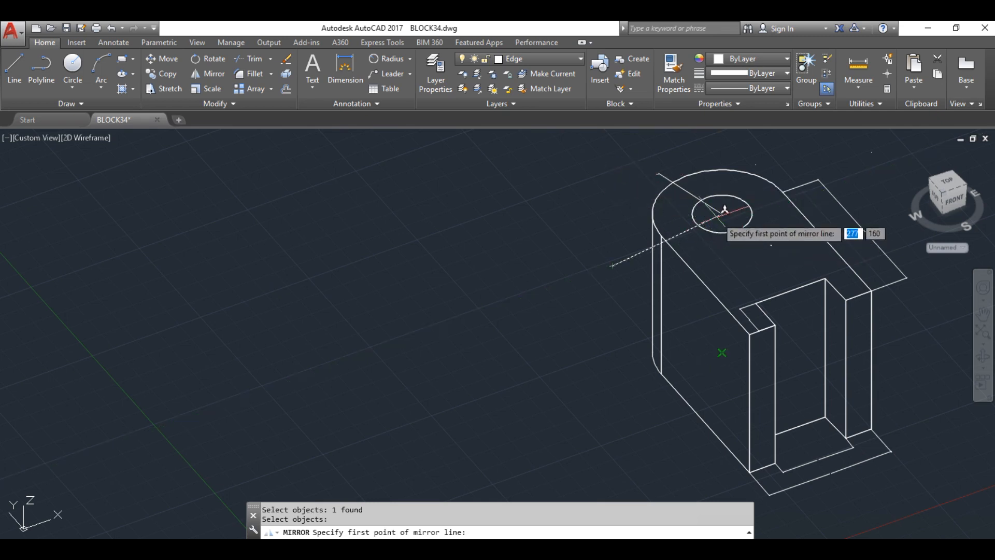
{"action": "left_click", "coordinate": [720, 213]}
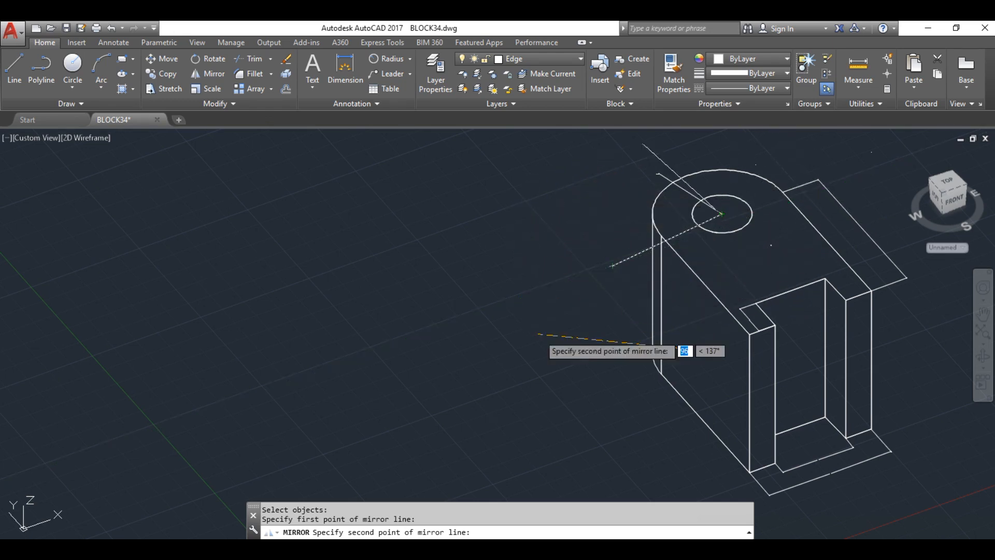
{"action": "left_click", "coordinate": [596, 371]}
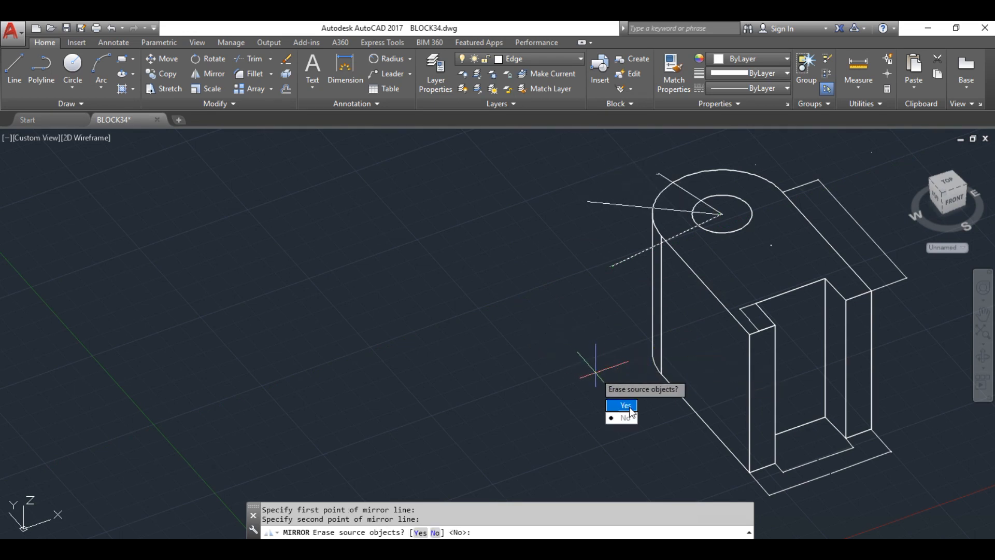
{"action": "left_click", "coordinate": [625, 405]}
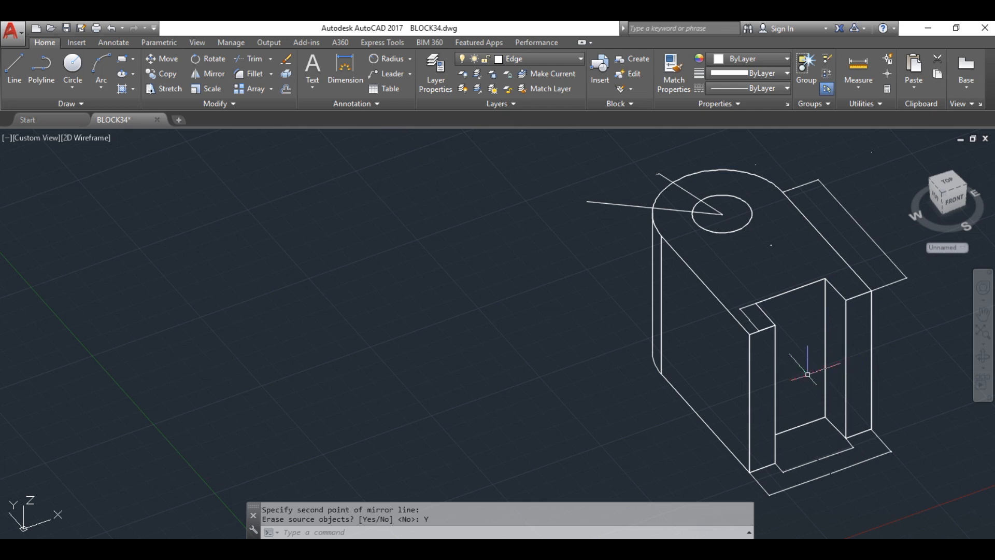
{"action": "left_click", "coordinate": [771, 248]}
{"action": "left_click", "coordinate": [771, 247]}
{"action": "left_click", "coordinate": [770, 246]}
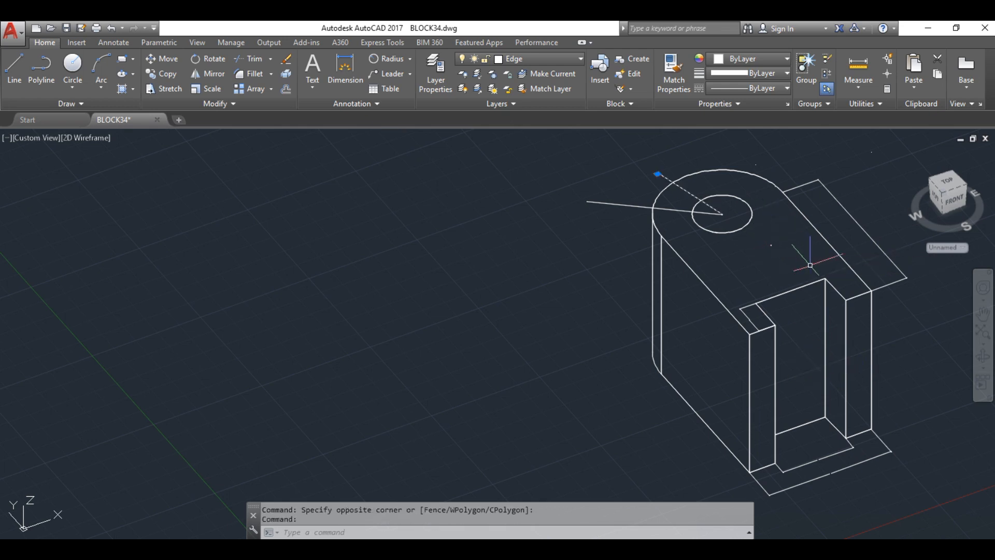
{"action": "left_click", "coordinate": [756, 165]}
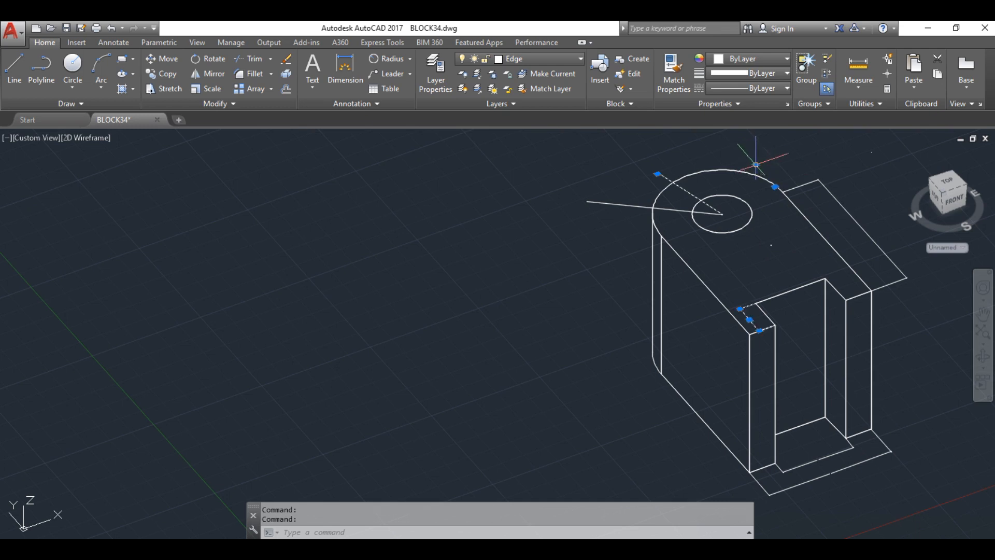
{"action": "key", "text": "Escape"}
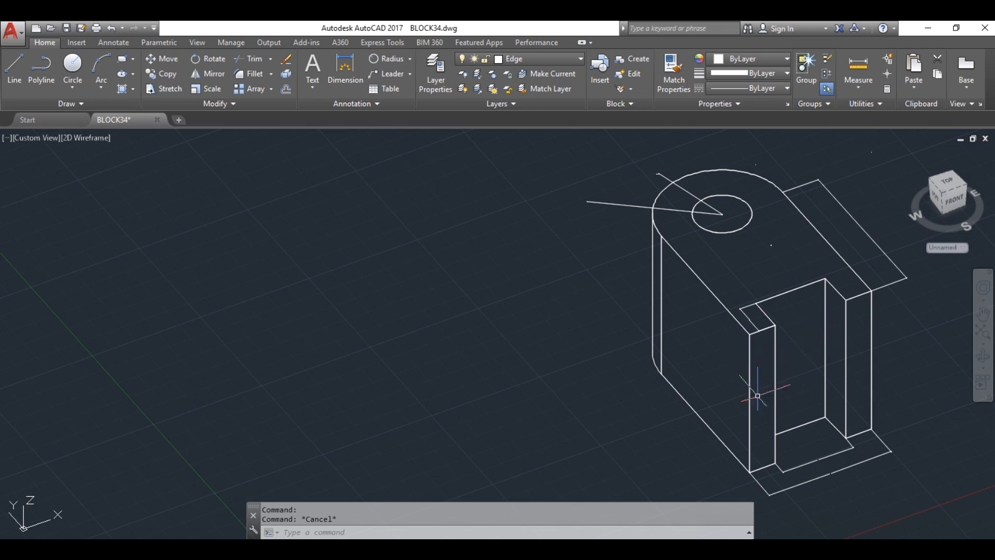
Step: Centre the dimensioned block in view and compare its dimensions with Figure 1 in 2017nov.pdf
{"action": "left_click", "coordinate": [983, 313]}
{"action": "left_click_drag", "start_coordinate": [920, 323], "coordinate": [775, 306]}
{"action": "key", "text": "alt+Tab"}
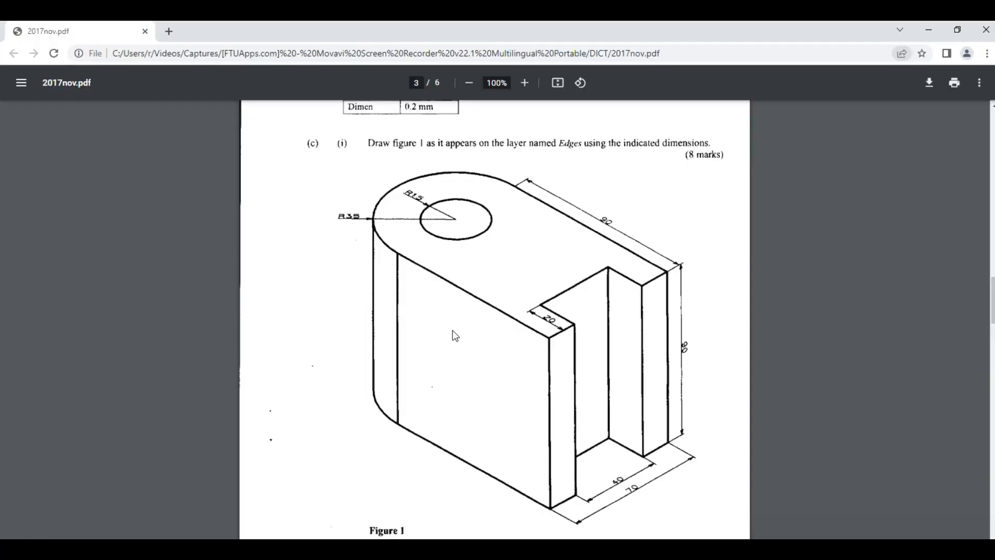
{"action": "key", "text": "alt+Tab"}
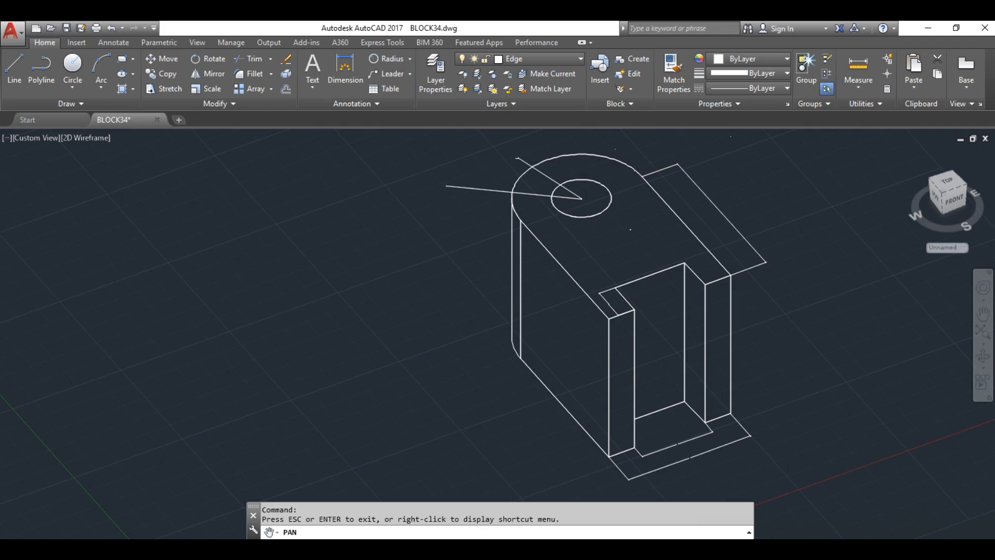
Step: Compare the layer names and line weights required in 2017nov.pdf with the drawing's layer properties
{"action": "key", "text": "alt+Tab"}
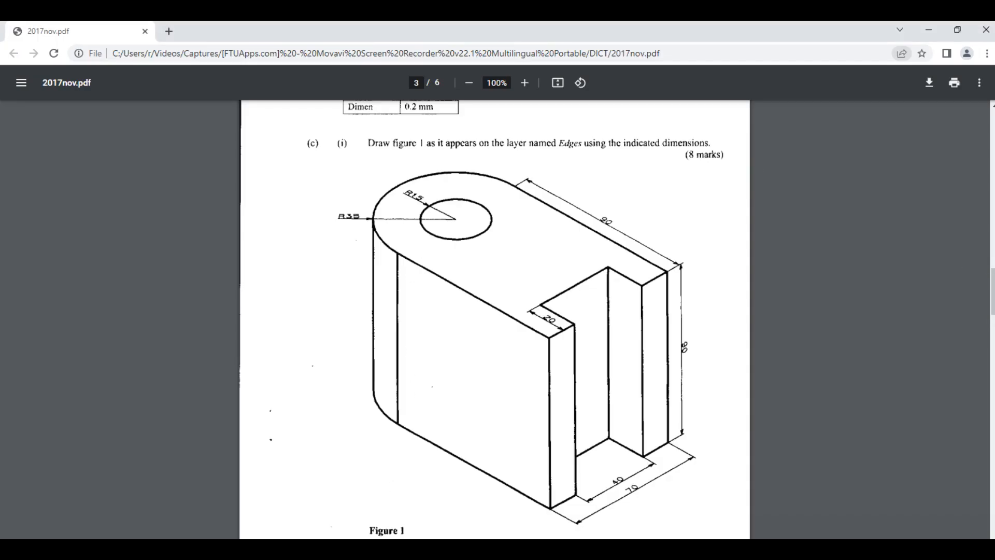
{"action": "scroll", "coordinate": [891, 319], "scroll_direction": "up", "scroll_amount": 2}
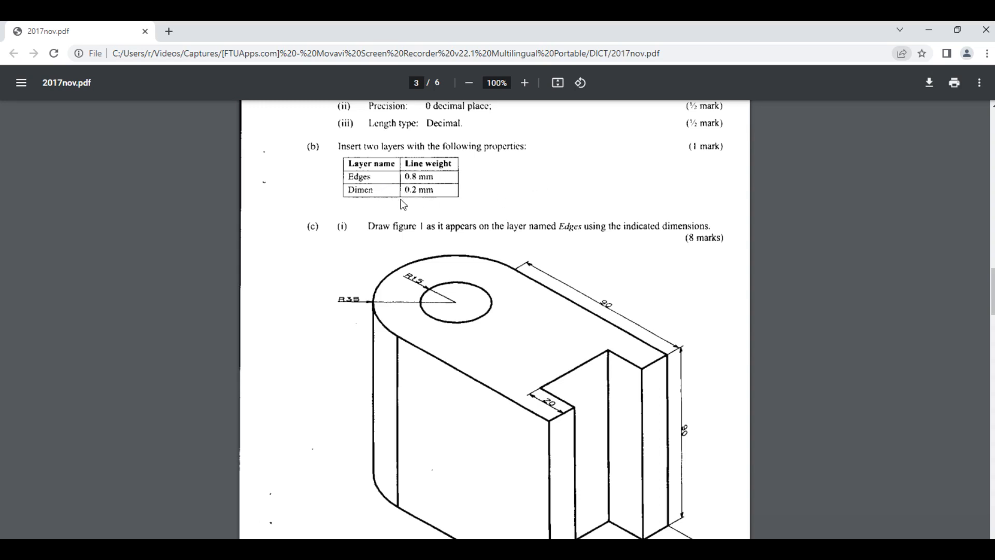
{"action": "scroll", "coordinate": [551, 325], "scroll_direction": "down", "scroll_amount": 3}
{"action": "key", "text": "alt+Tab"}
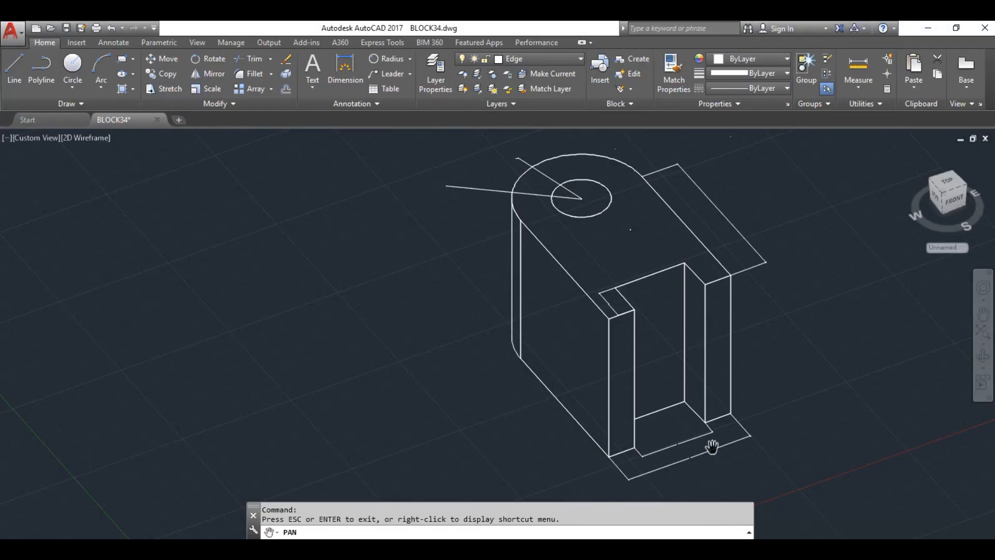
{"action": "key", "text": "Escape"}
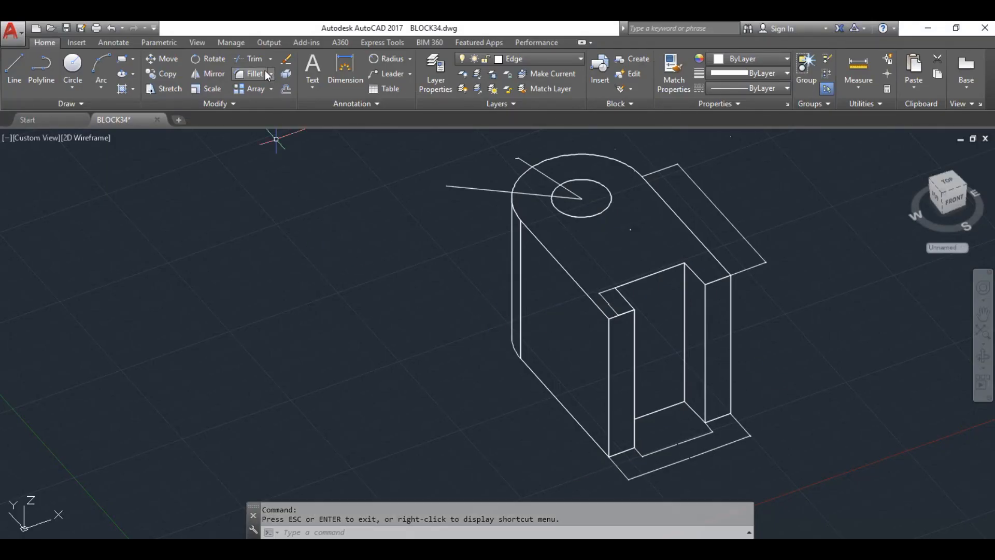
{"action": "left_click", "coordinate": [444, 82]}
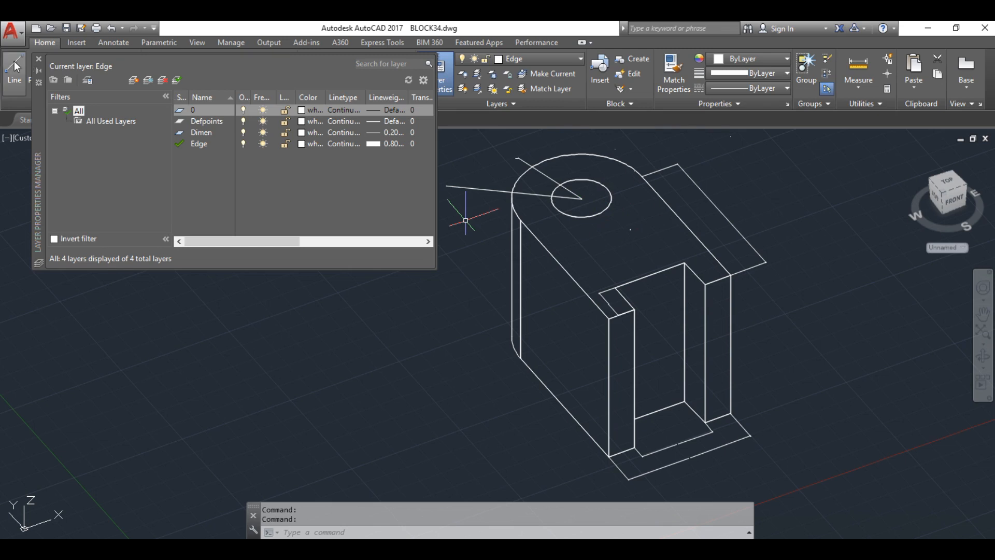
{"action": "left_click", "coordinate": [39, 59]}
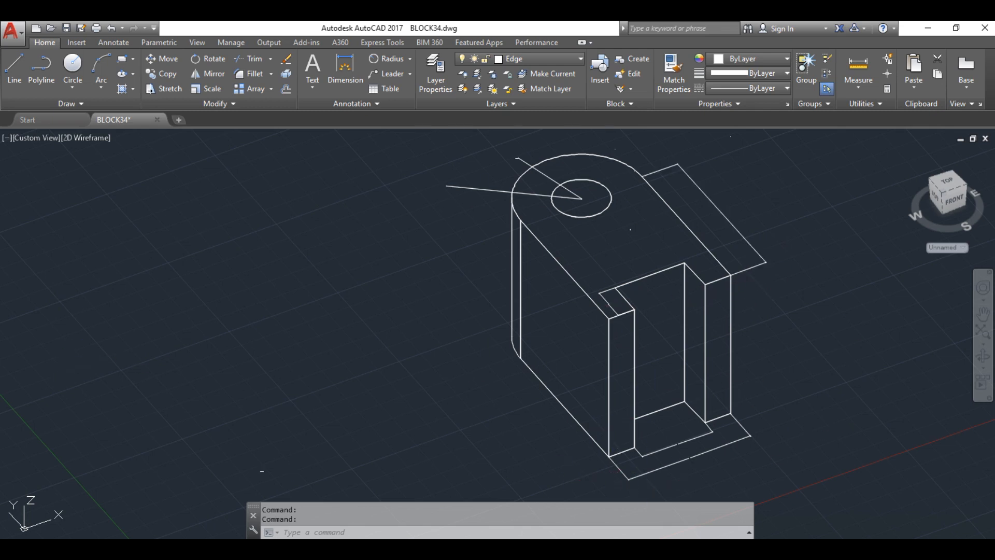
Step: Switch to the paper layout and export it as BLOCK34.pdf, checking the task instructions below Figure 1 in 2017nov.pdf
{"action": "mouse_move", "coordinate": [71, 538]}
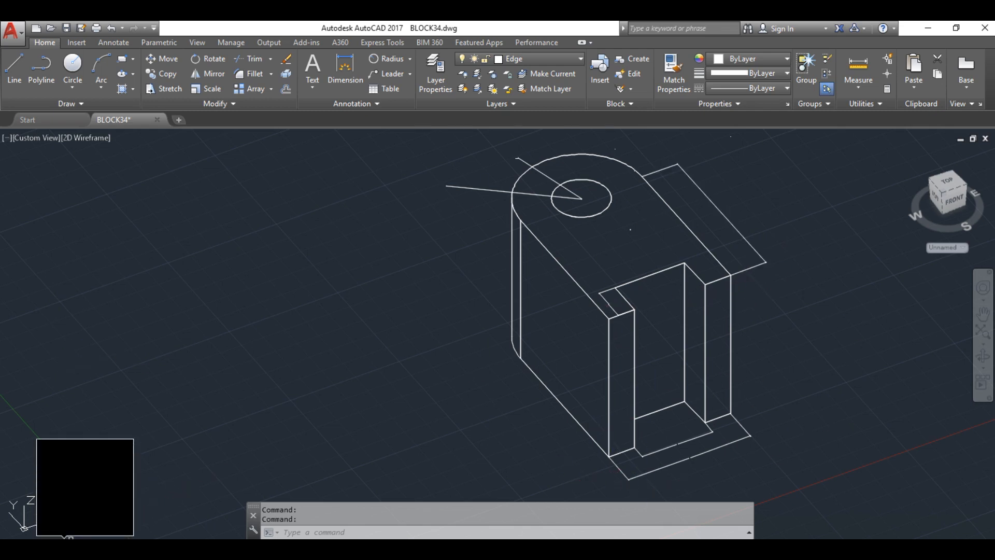
{"action": "left_click", "coordinate": [131, 523]}
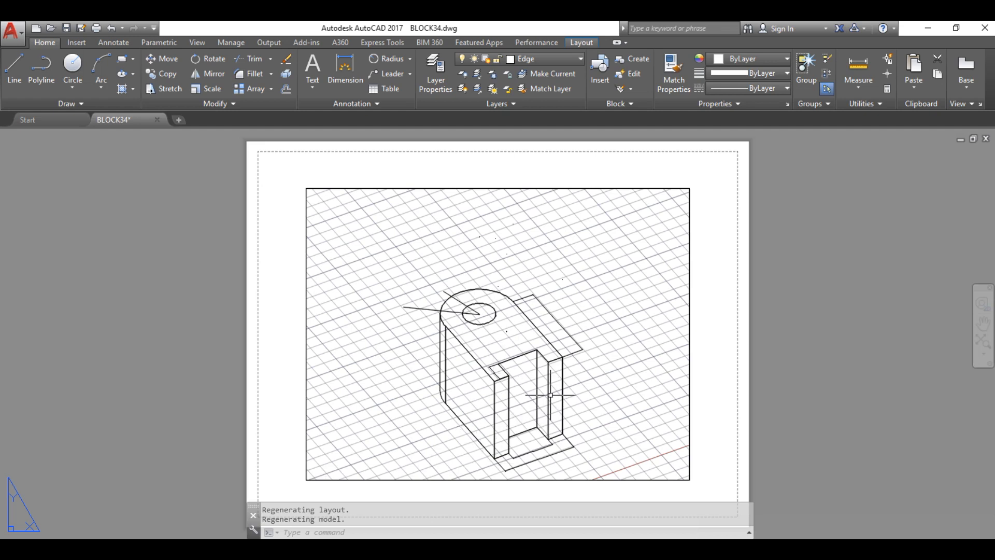
{"action": "left_click", "coordinate": [6, 41]}
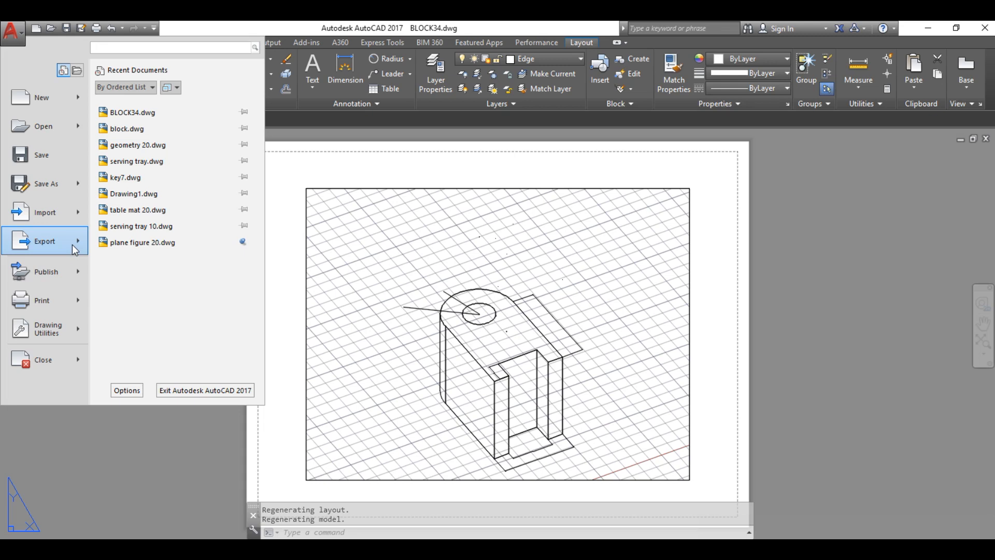
{"action": "mouse_move", "coordinate": [73, 245]}
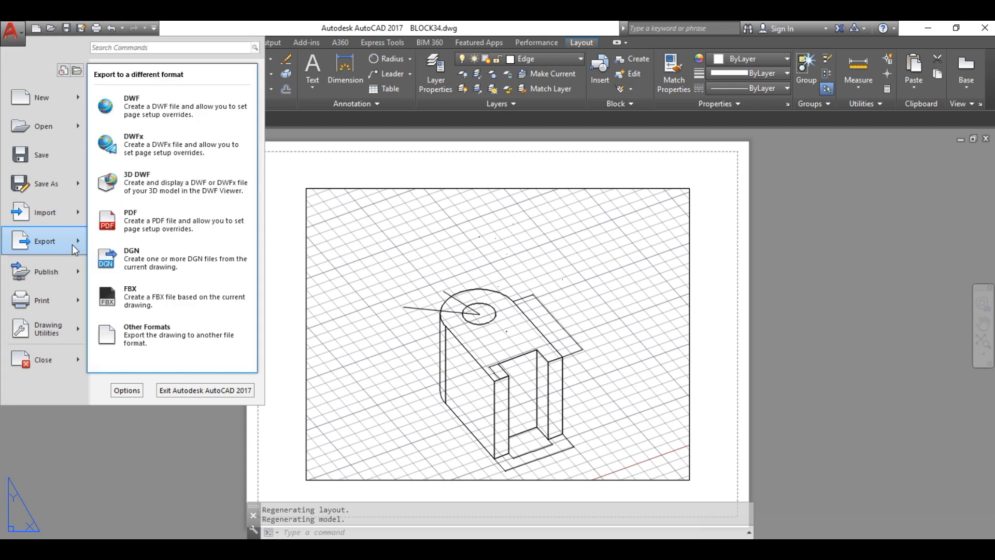
{"action": "left_click", "coordinate": [146, 227]}
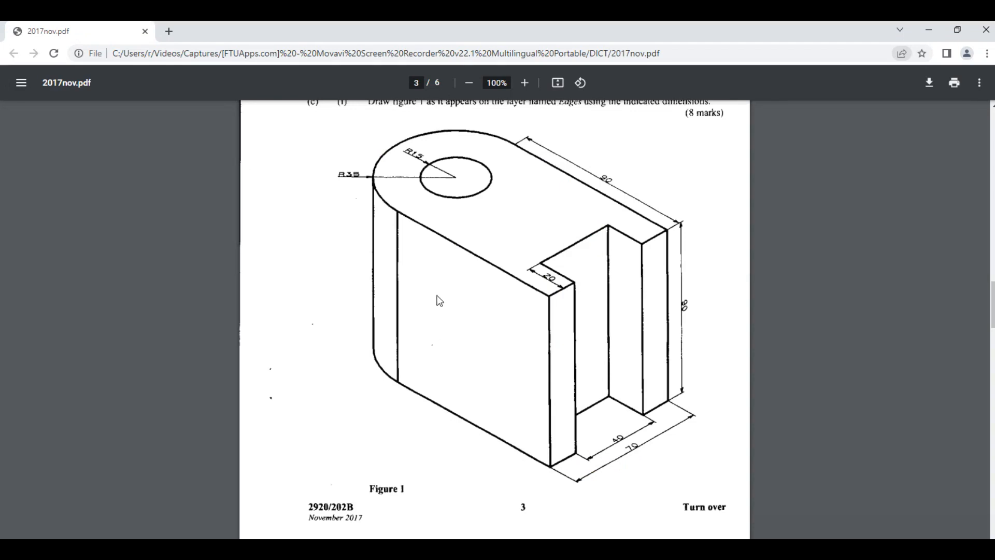
{"action": "scroll", "coordinate": [414, 339], "scroll_direction": "up", "scroll_amount": 2}
{"action": "scroll", "coordinate": [421, 328], "scroll_direction": "down", "scroll_amount": 5}
{"action": "scroll", "coordinate": [407, 358], "scroll_direction": "down", "scroll_amount": 1}
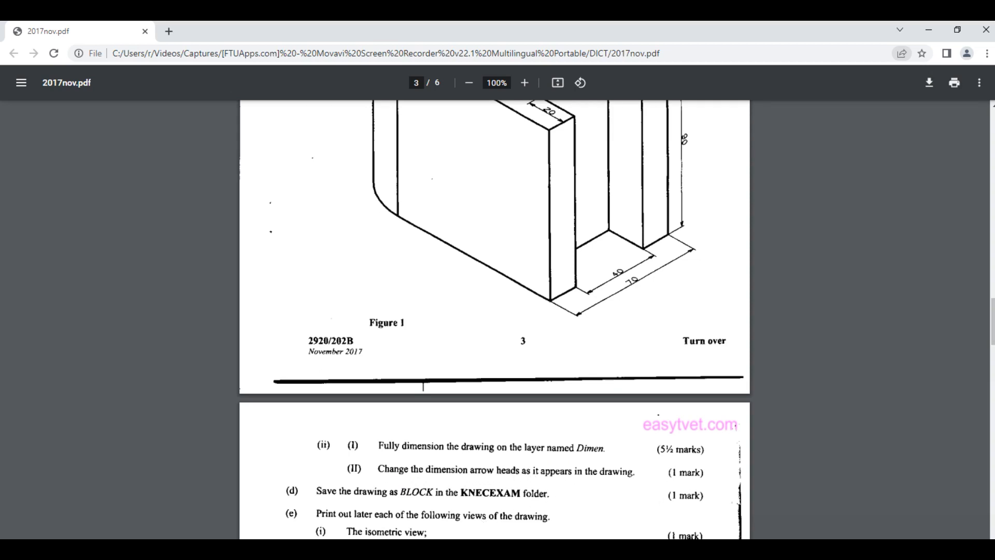
{"action": "mouse_move", "coordinate": [444, 549]}
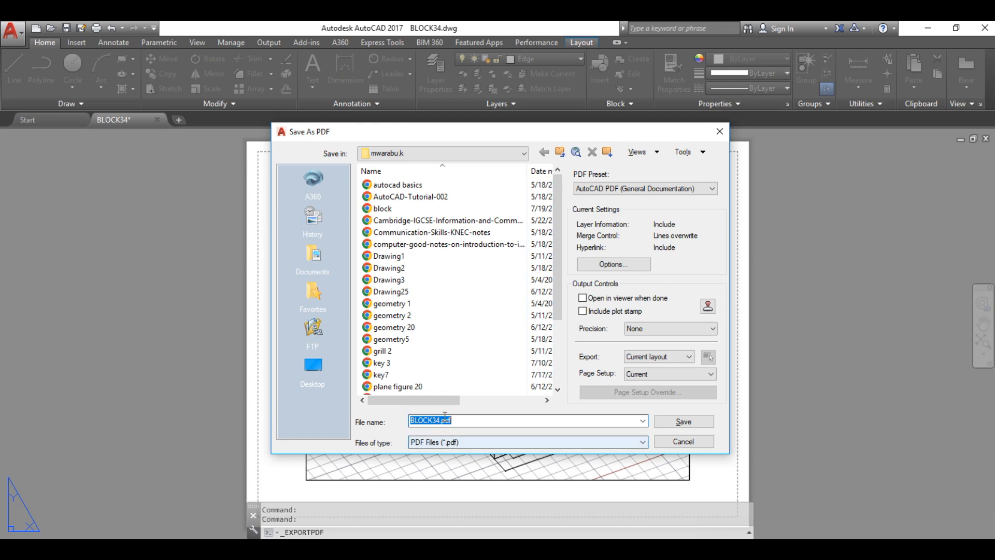
{"action": "left_click", "coordinate": [674, 428]}
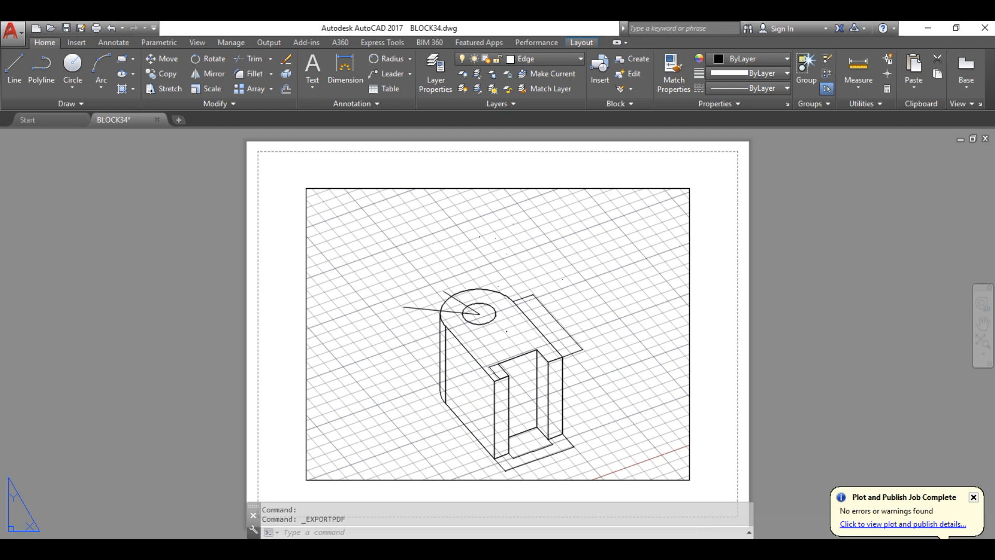
Step: Return to model space and save the drawing as BLOCK341 in the Documents folder
{"action": "left_click", "coordinate": [23, 546]}
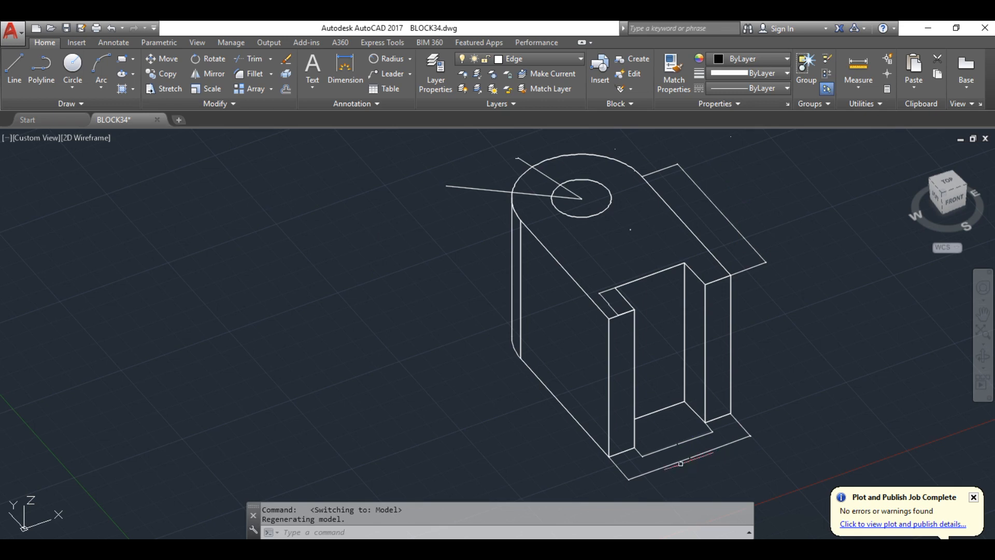
{"action": "left_click", "coordinate": [7, 42]}
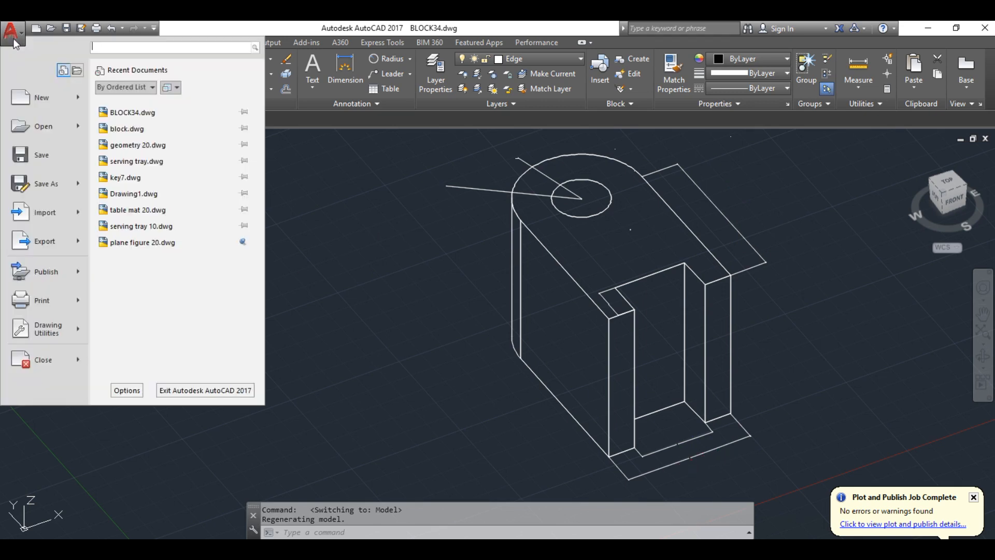
{"action": "left_click", "coordinate": [46, 184]}
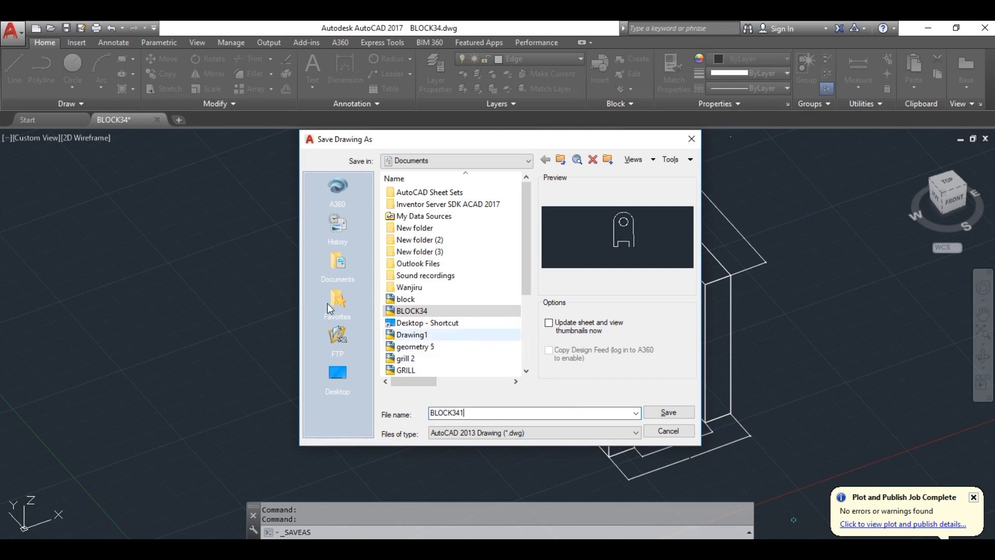
{"action": "left_click", "coordinate": [668, 413]}
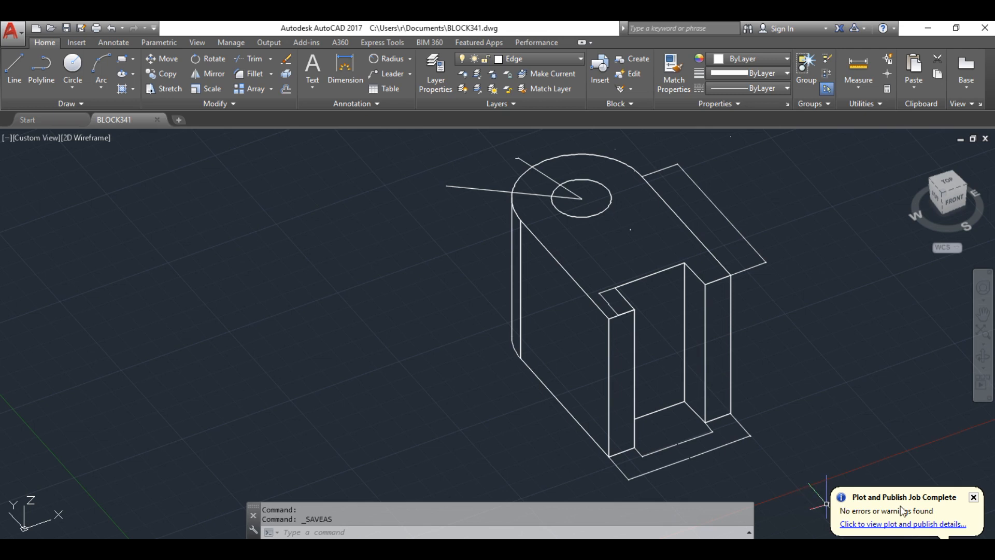
Step: Undo the last zoom and dimension style change, and review the dimensioning and arrowhead instructions in 2017nov.pdf
{"action": "key", "text": "ctrl+z"}
{"action": "key", "text": "ctrl+z"}
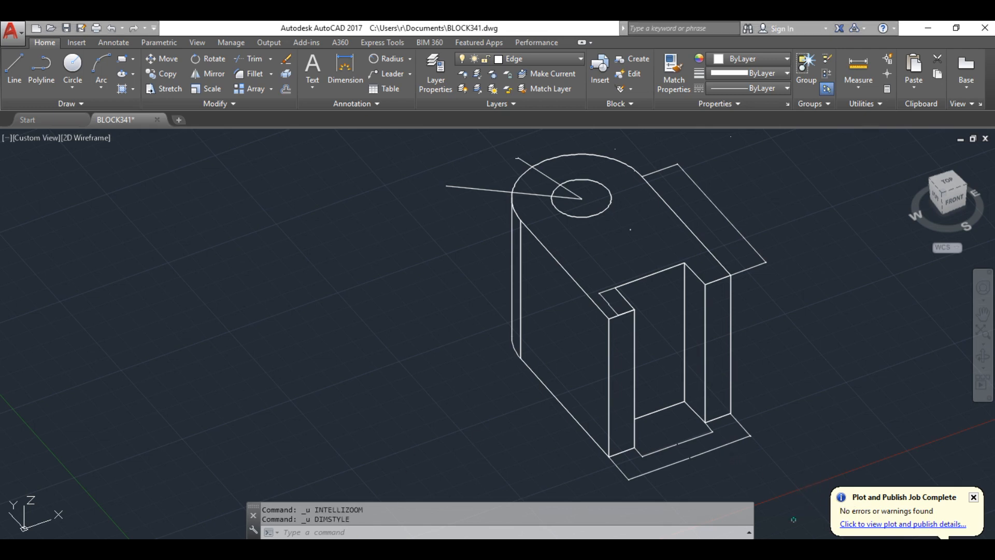
{"action": "key", "text": "alt+Tab"}
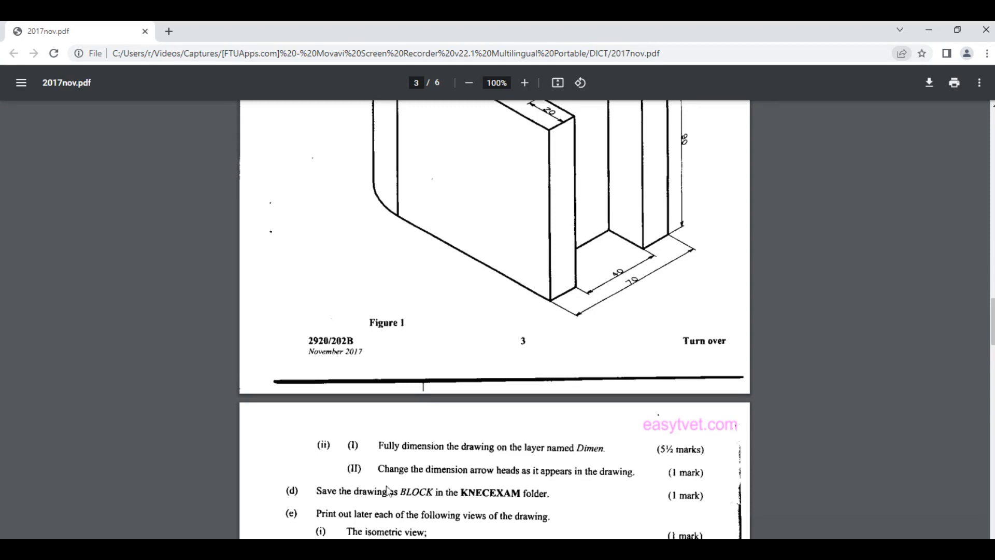
{"action": "scroll", "coordinate": [388, 450], "scroll_direction": "up", "scroll_amount": 1}
{"action": "scroll", "coordinate": [393, 516], "scroll_direction": "down", "scroll_amount": 1}
{"action": "left_click", "coordinate": [436, 549]}
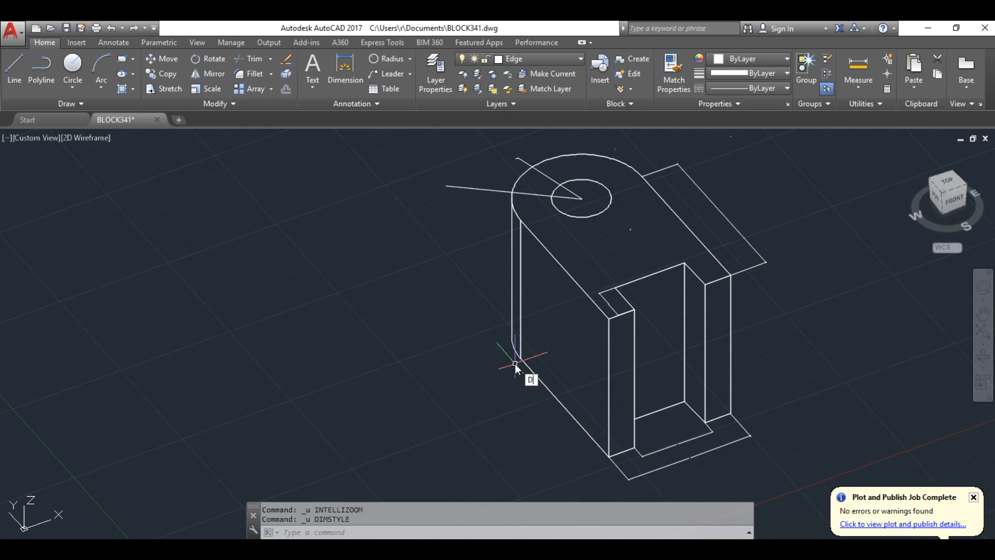
Step: Set the arrow size of the Annotative dimension style to 2.5
{"action": "type", "text": "d"}
{"action": "key", "text": "Return"}
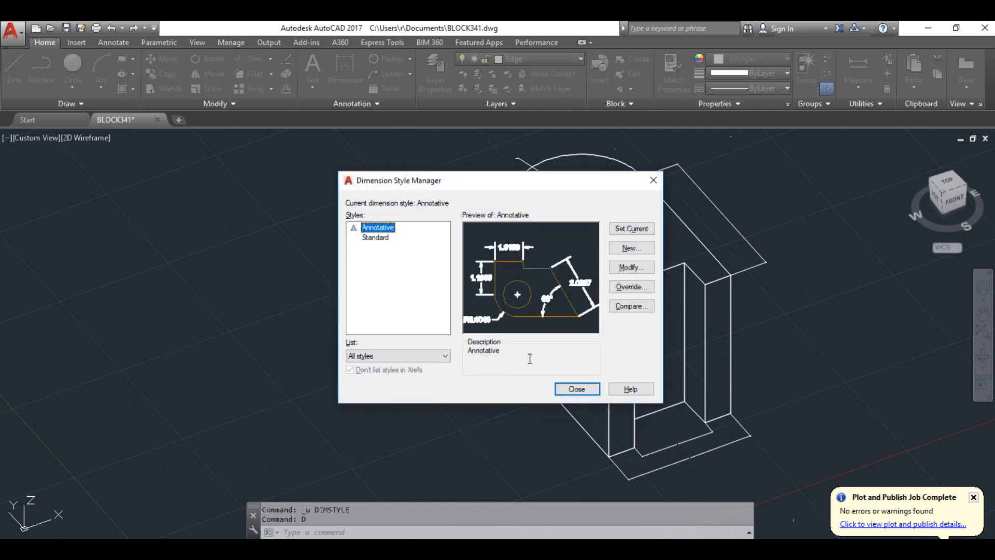
{"action": "left_click", "coordinate": [640, 267]}
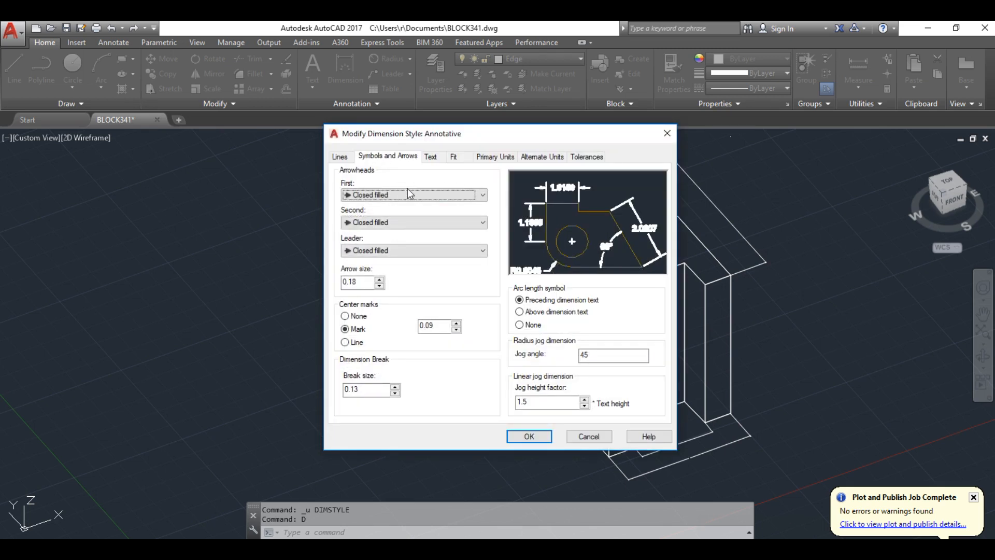
{"action": "left_click", "coordinate": [355, 282]}
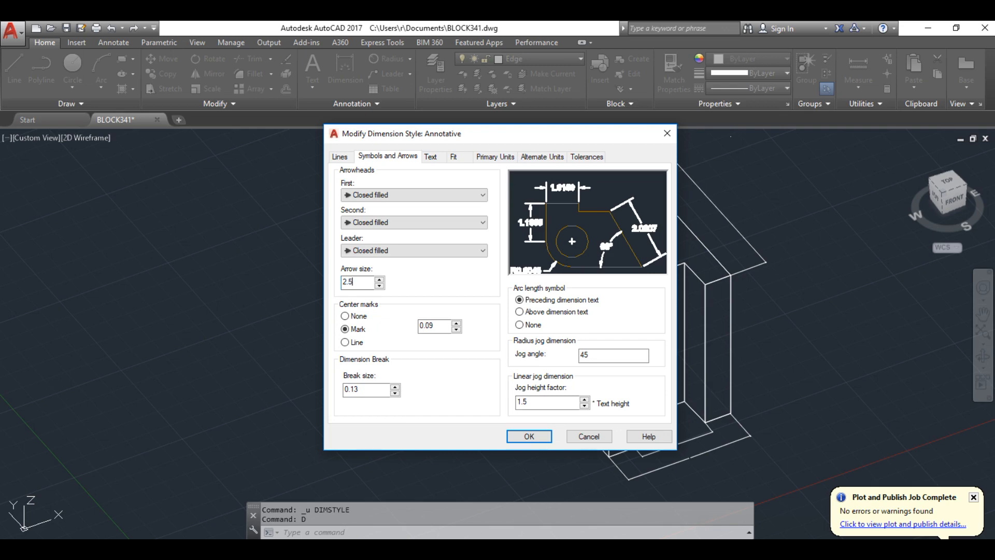
{"action": "left_click", "coordinate": [527, 437]}
{"action": "left_click", "coordinate": [577, 389]}
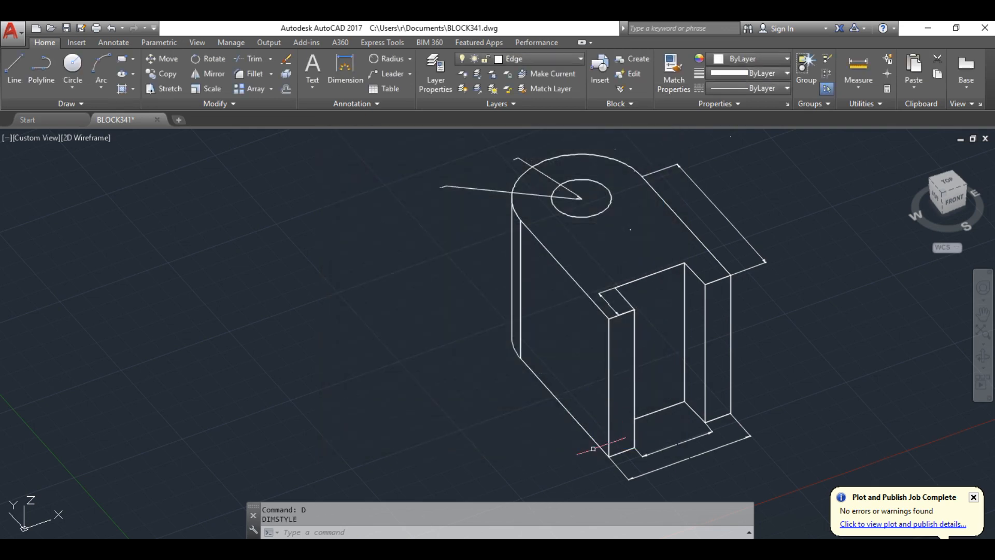
Step: Examine the arrowheads and text of the block's dimensions up close, finishing with the whole block centred in view
{"action": "scroll", "coordinate": [639, 439], "scroll_direction": "up", "scroll_amount": 5}
{"action": "scroll", "coordinate": [639, 439], "scroll_direction": "up", "scroll_amount": 4}
{"action": "scroll", "coordinate": [822, 422], "scroll_direction": "down", "scroll_amount": 4}
{"action": "scroll", "coordinate": [839, 433], "scroll_direction": "up", "scroll_amount": 4}
{"action": "scroll", "coordinate": [839, 433], "scroll_direction": "down", "scroll_amount": 2}
{"action": "scroll", "coordinate": [819, 413], "scroll_direction": "up", "scroll_amount": 3}
{"action": "scroll", "coordinate": [814, 411], "scroll_direction": "down", "scroll_amount": 5}
{"action": "scroll", "coordinate": [829, 425], "scroll_direction": "up", "scroll_amount": 6}
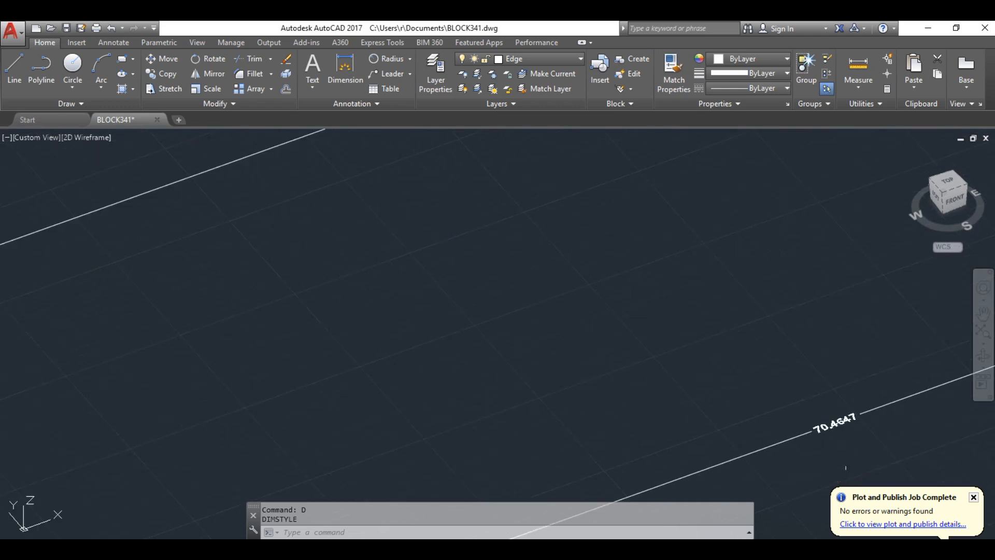
{"action": "scroll", "coordinate": [824, 412], "scroll_direction": "down", "scroll_amount": 4}
{"action": "scroll", "coordinate": [828, 415], "scroll_direction": "down", "scroll_amount": 5}
{"action": "scroll", "coordinate": [715, 145], "scroll_direction": "up", "scroll_amount": 1}
{"action": "scroll", "coordinate": [740, 253], "scroll_direction": "up", "scroll_amount": 6}
{"action": "scroll", "coordinate": [746, 260], "scroll_direction": "up", "scroll_amount": 2}
{"action": "scroll", "coordinate": [780, 284], "scroll_direction": "down", "scroll_amount": 6}
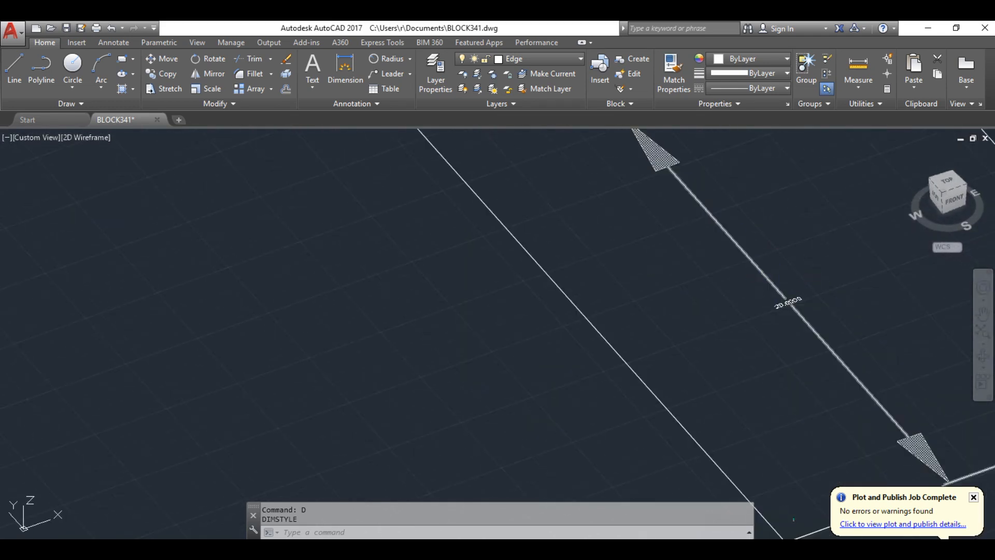
{"action": "scroll", "coordinate": [817, 191], "scroll_direction": "down", "scroll_amount": 5}
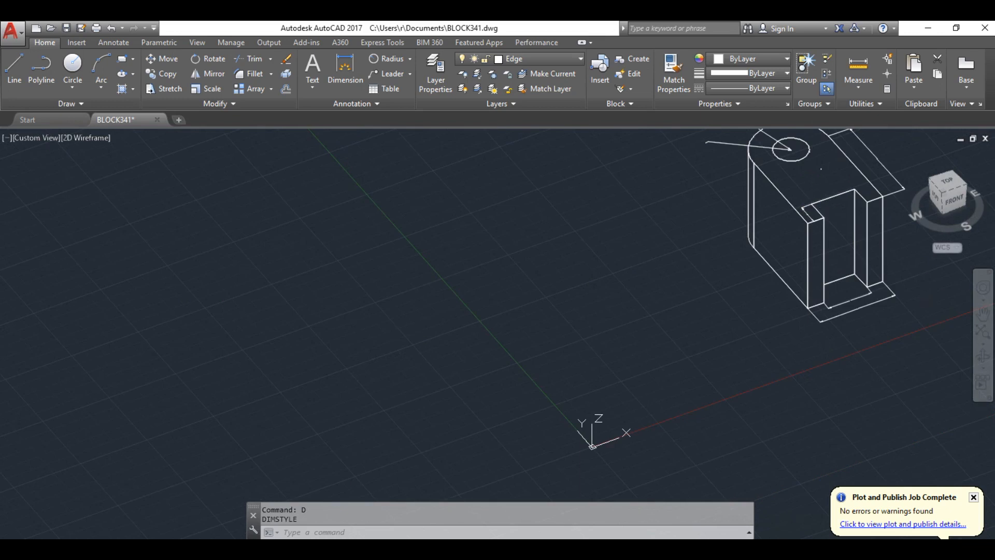
{"action": "left_click", "coordinate": [983, 313]}
{"action": "left_click_drag", "start_coordinate": [843, 275], "coordinate": [617, 322]}
{"action": "scroll", "coordinate": [632, 266], "scroll_direction": "up", "scroll_amount": 4}
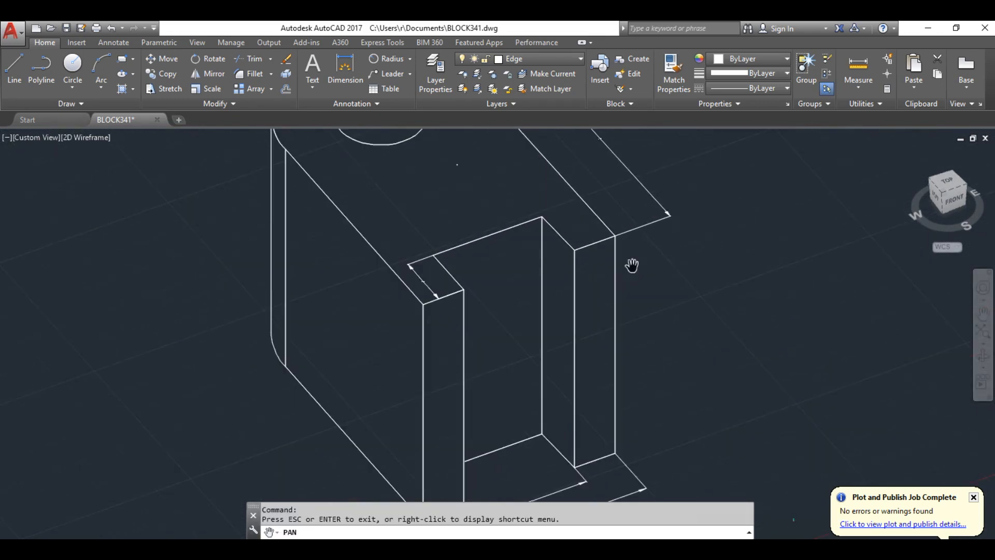
{"action": "scroll", "coordinate": [608, 250], "scroll_direction": "down", "scroll_amount": 4}
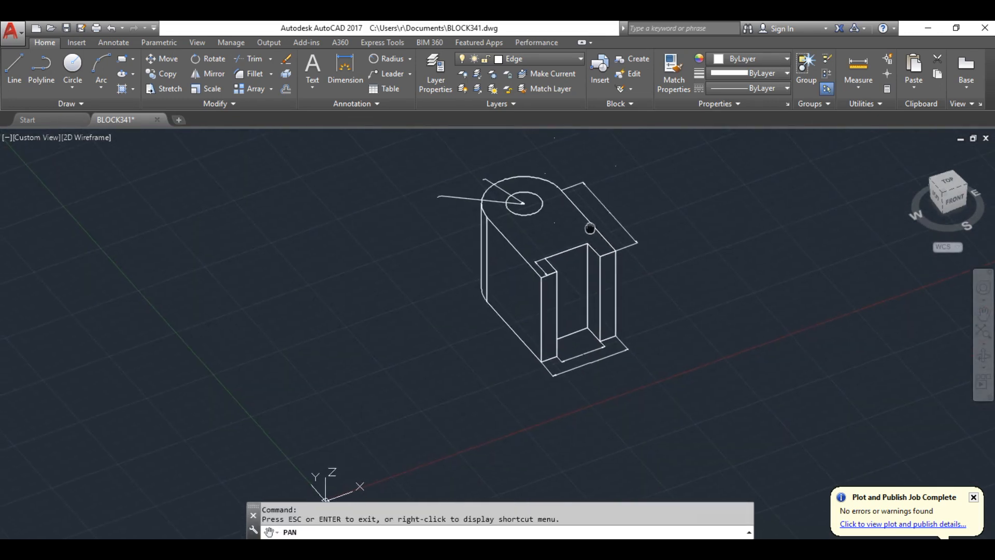
{"action": "scroll", "coordinate": [608, 241], "scroll_direction": "up", "scroll_amount": 2}
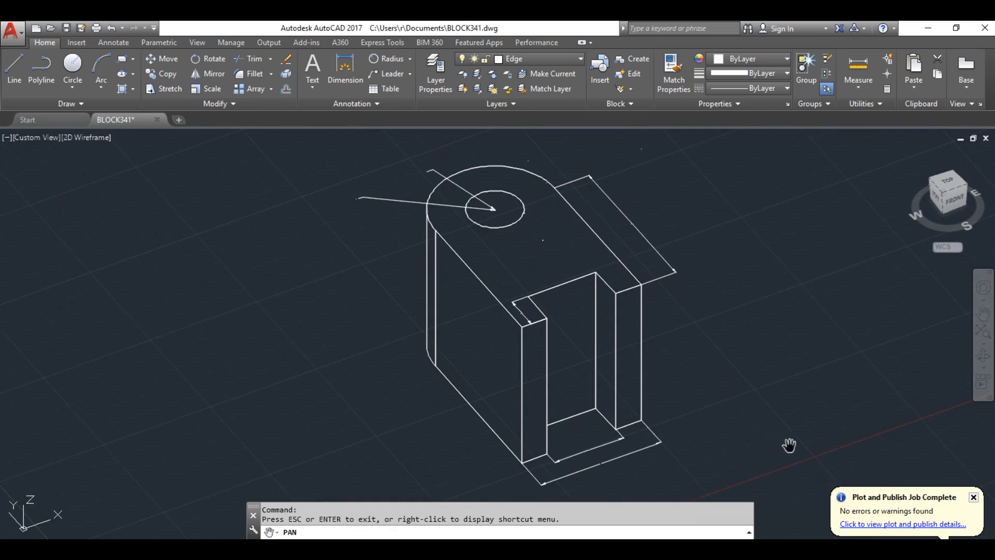